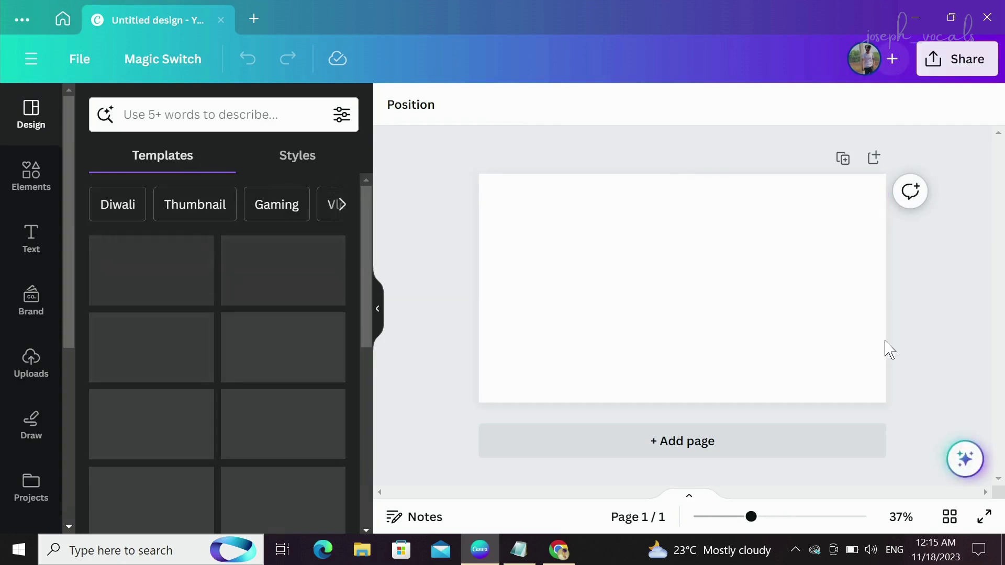
Search the design elements for "purple" and browse the matching photos.
left_click(35, 178)
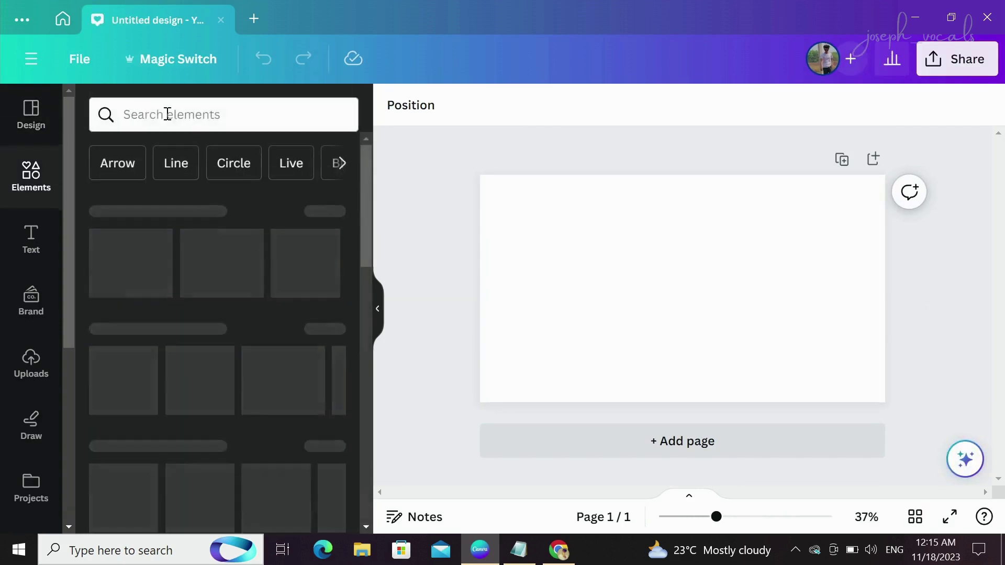
left_click(167, 114)
left_click(133, 193)
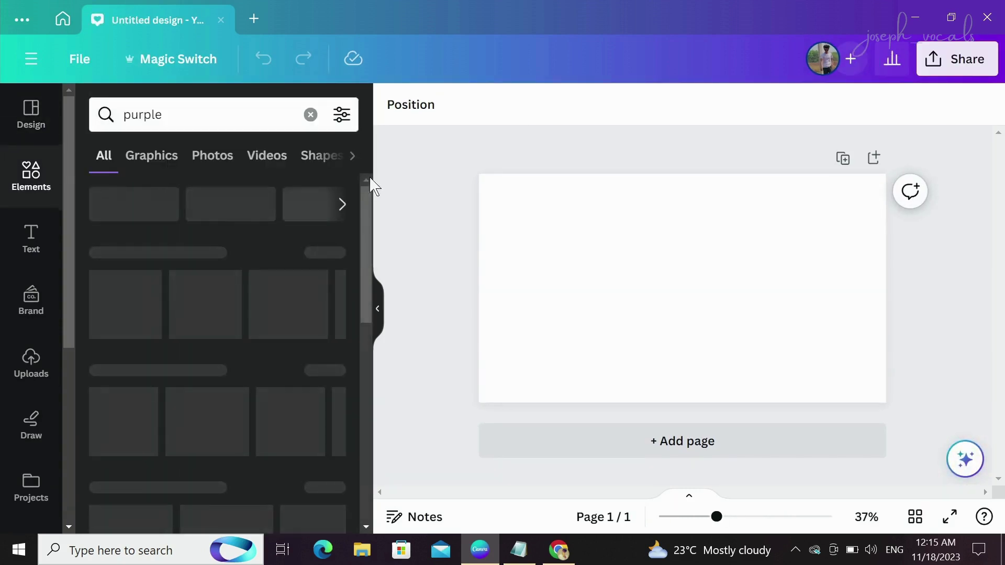
left_click(215, 158)
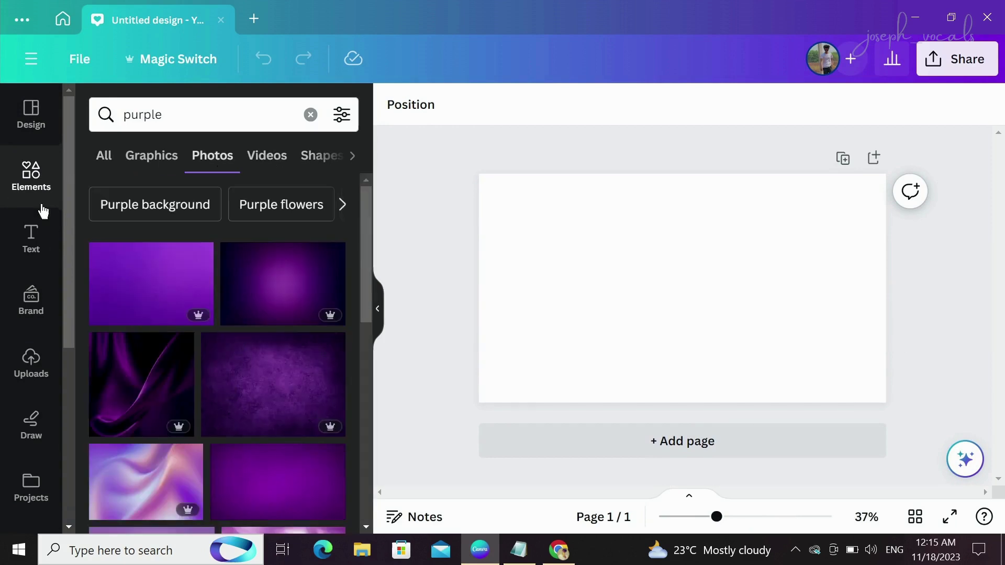
scroll(44, 210, "down", 5)
scroll(250, 388, "down", 10)
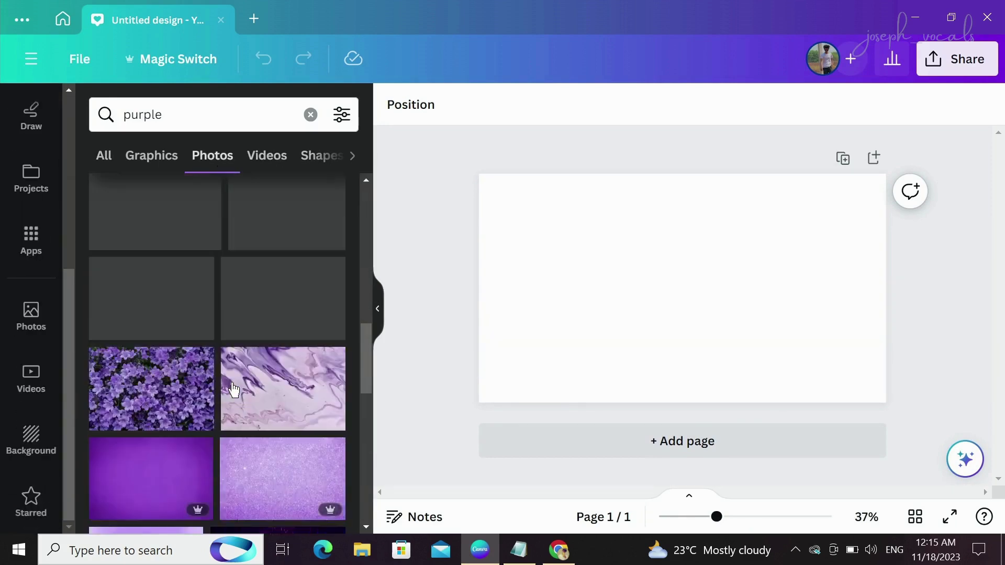
scroll(232, 380, "up", 10)
scroll(239, 388, "down", 10)
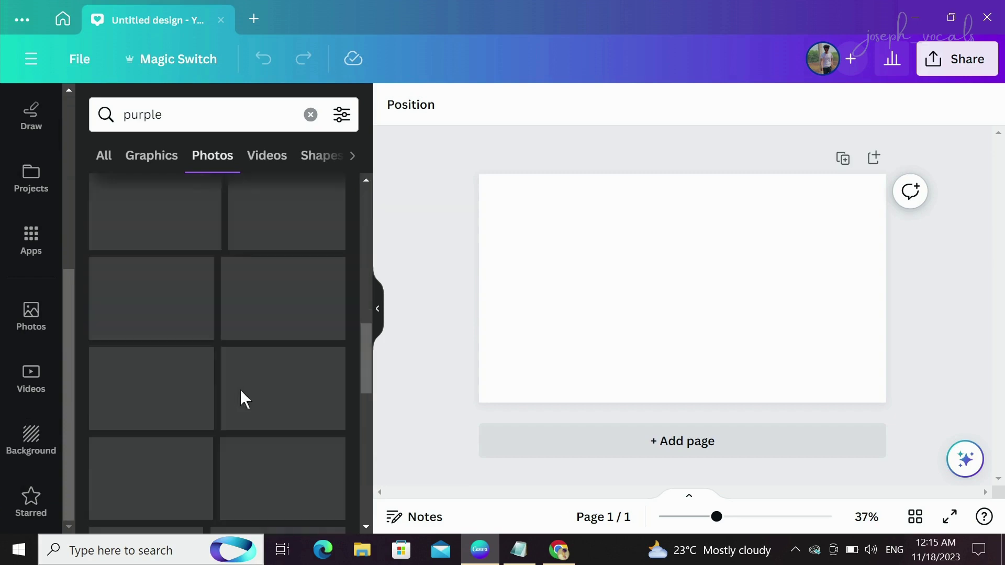
scroll(287, 393, "up", 10)
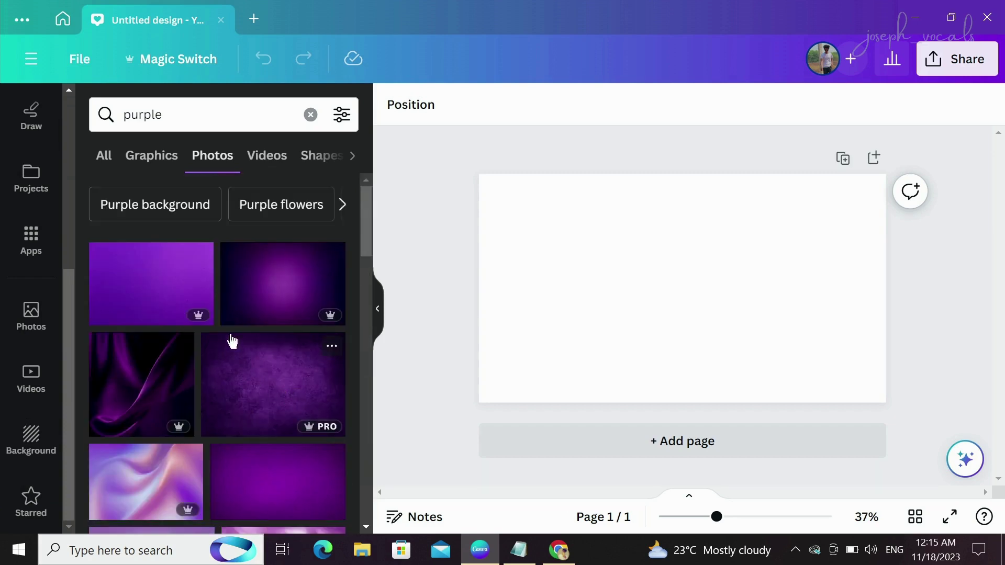
Add the dark purple radial gradient photo to the page and set it as the page background.
left_click(258, 299)
right_click(673, 253)
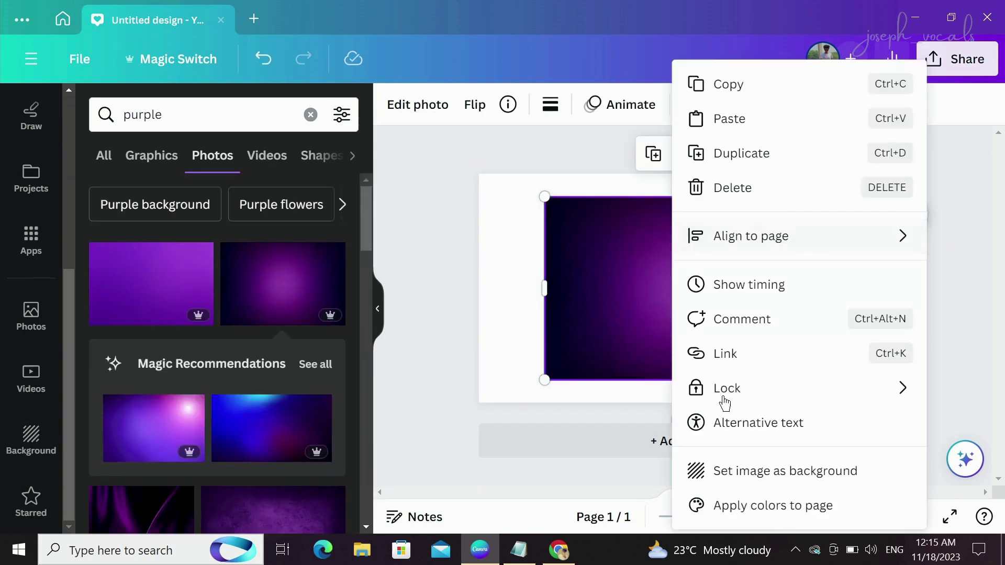
left_click(760, 471)
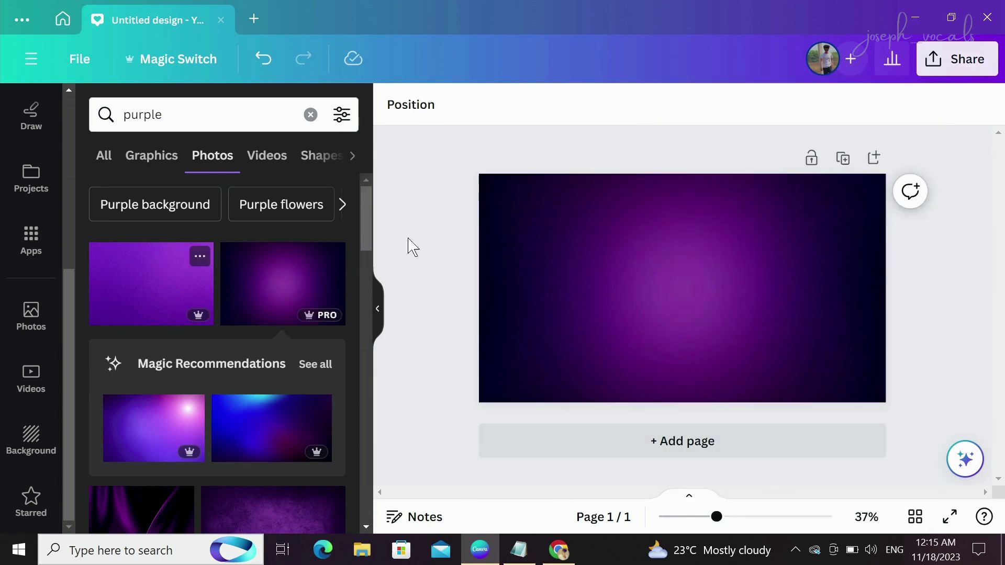
Switch to Chrome, search Google for "anu fonts download" and open Typing Guru's "150+ FREE Telugu Fonts Download" result.
left_click(915, 17)
right_click(446, 89)
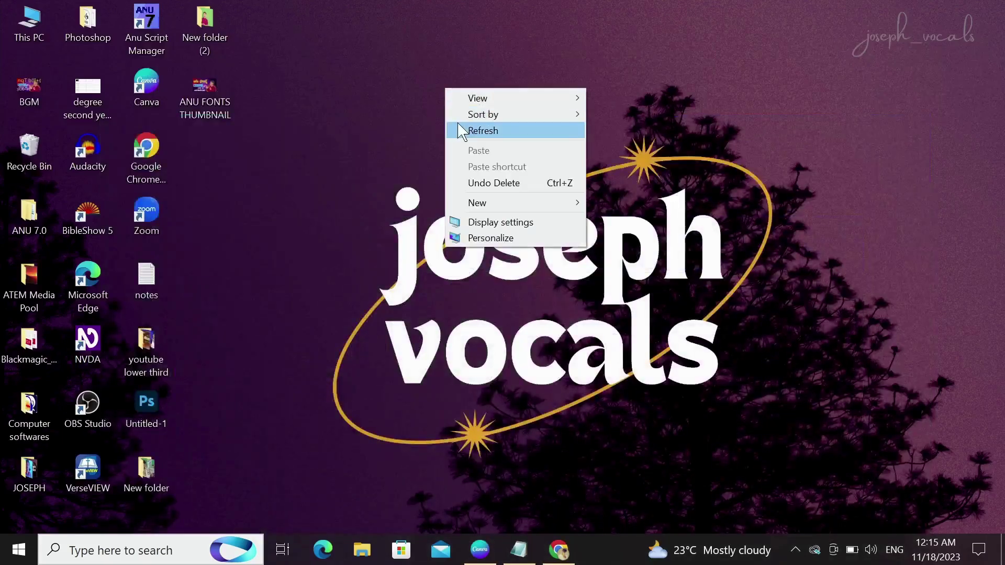
left_click(460, 131)
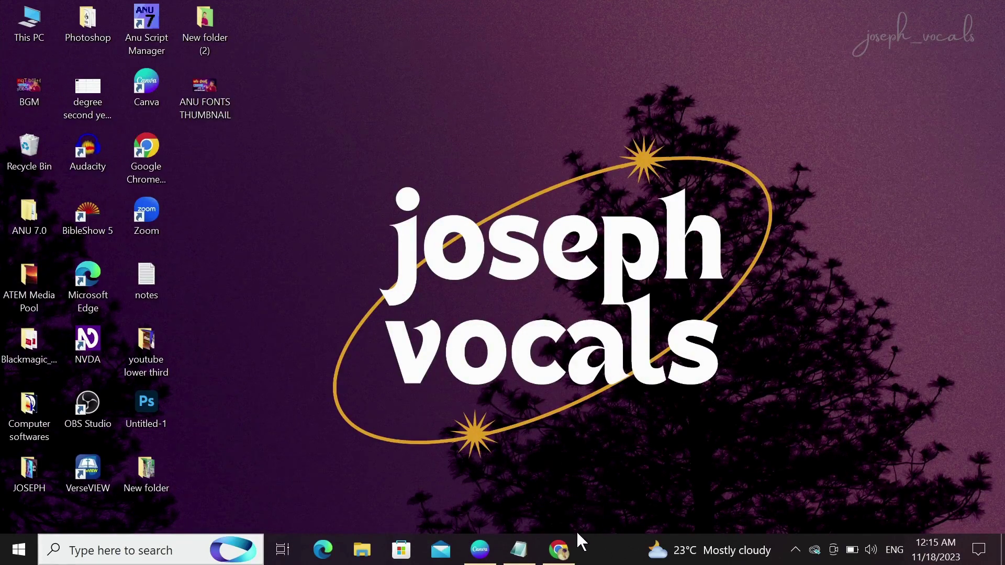
left_click(558, 549)
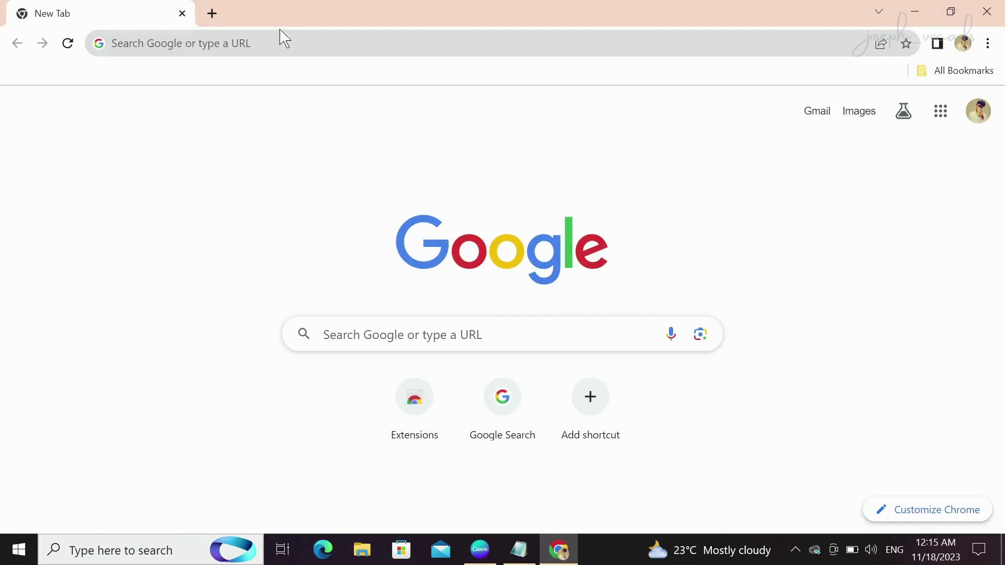
left_click(368, 331)
left_click(381, 372)
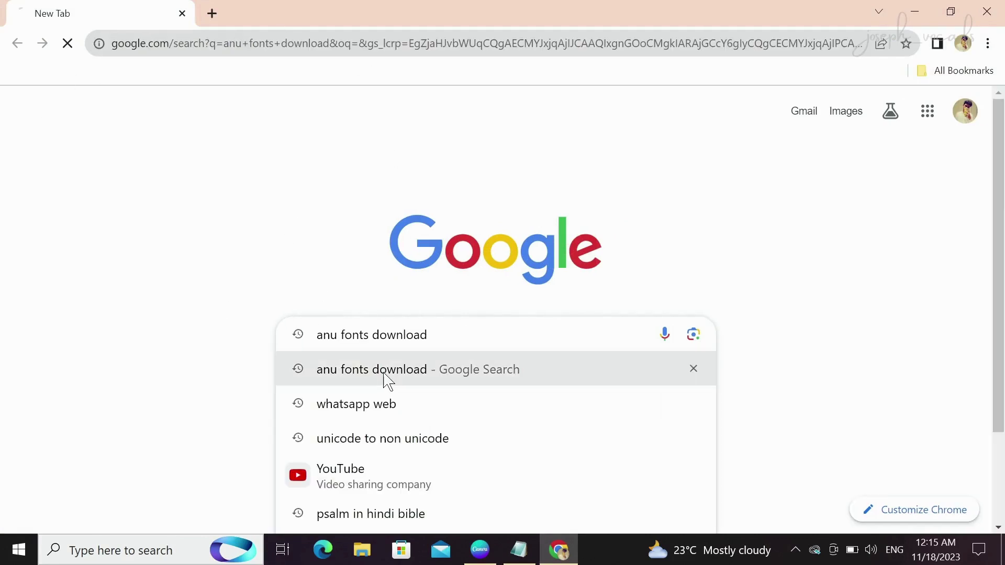
scroll(267, 314, "down", 3)
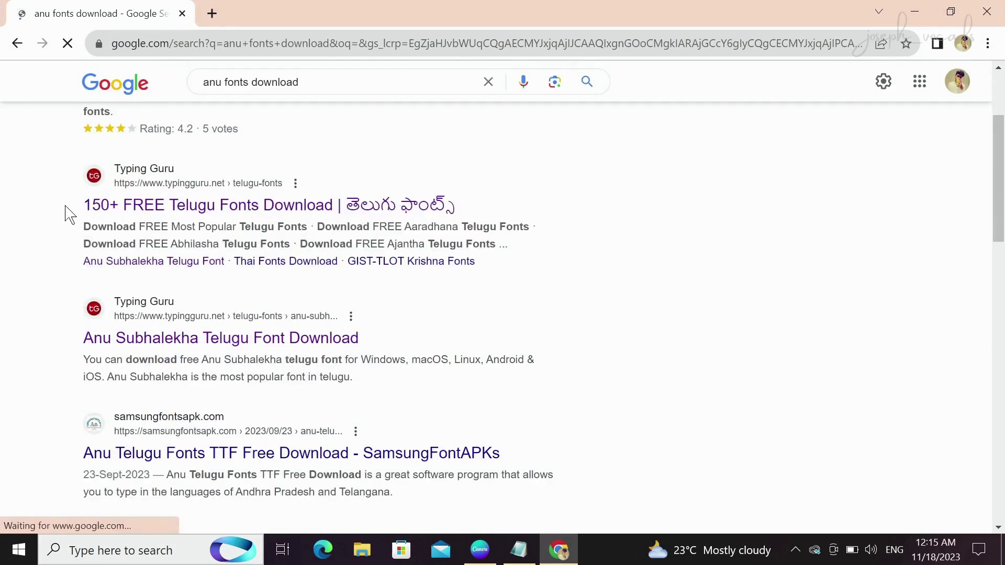
left_click(262, 211)
Find the Geetha font in the Telugu fonts list and download it.
scroll(387, 299, "down", 20)
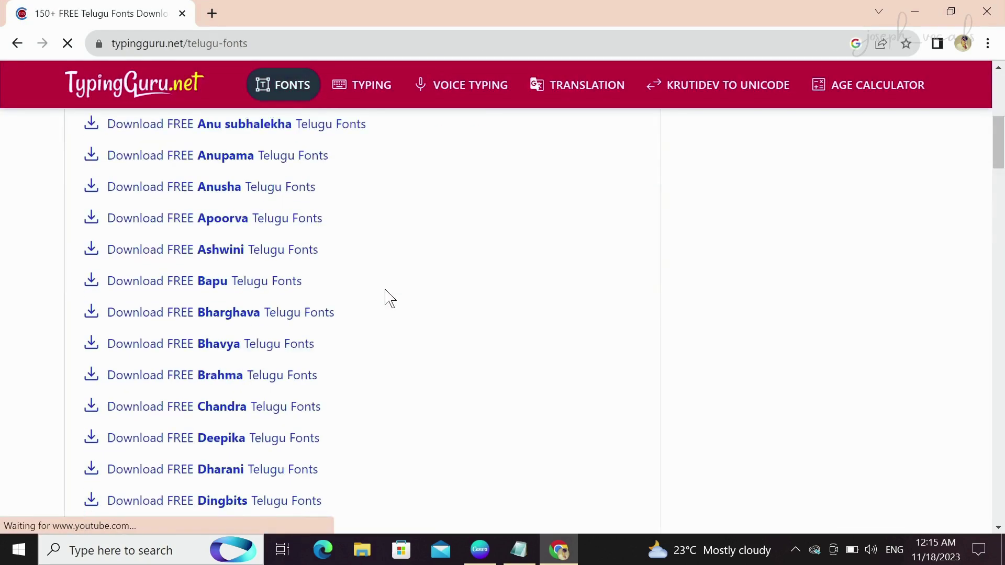
scroll(239, 331, "down", 15)
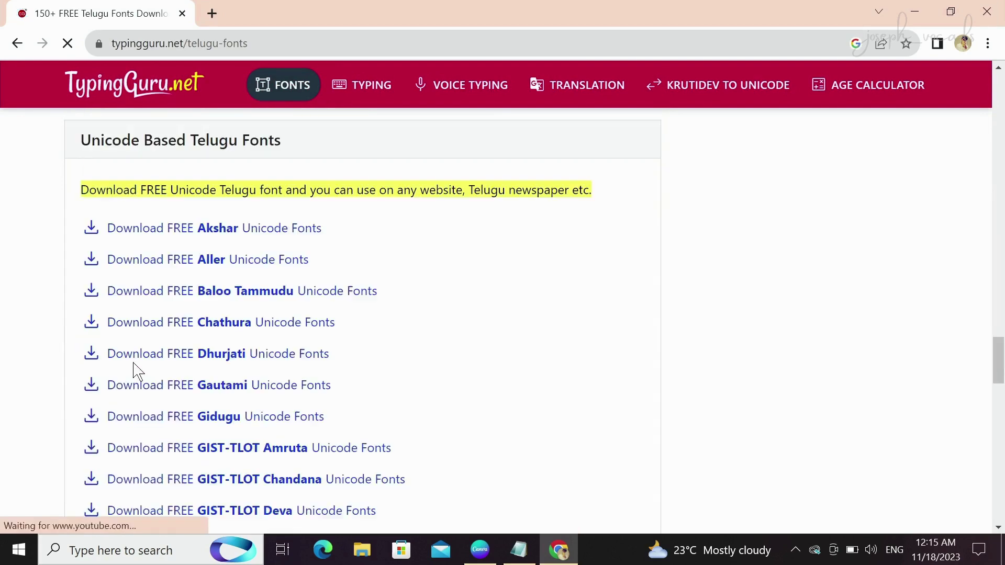
scroll(325, 402, "up", 15)
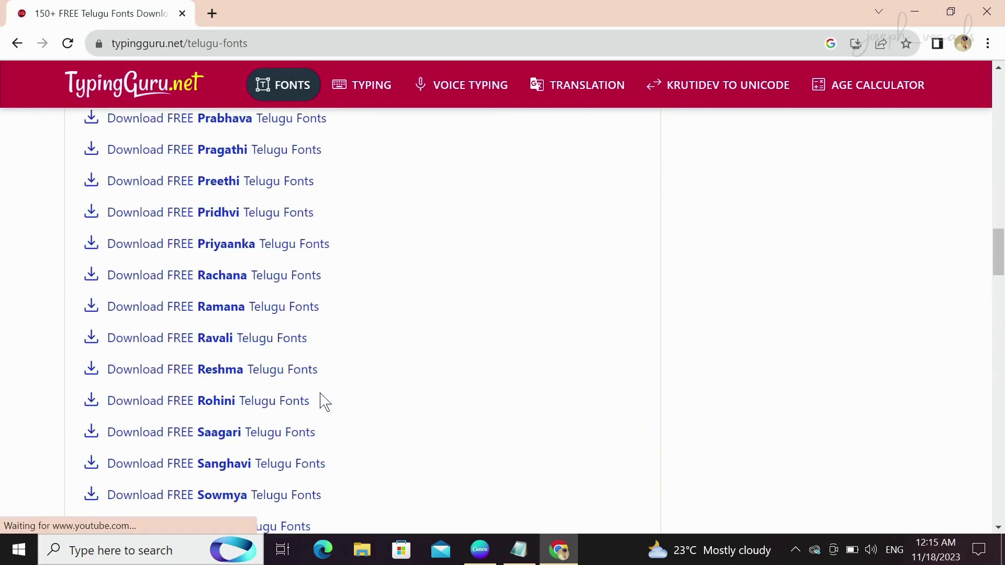
scroll(380, 368, "up", 12)
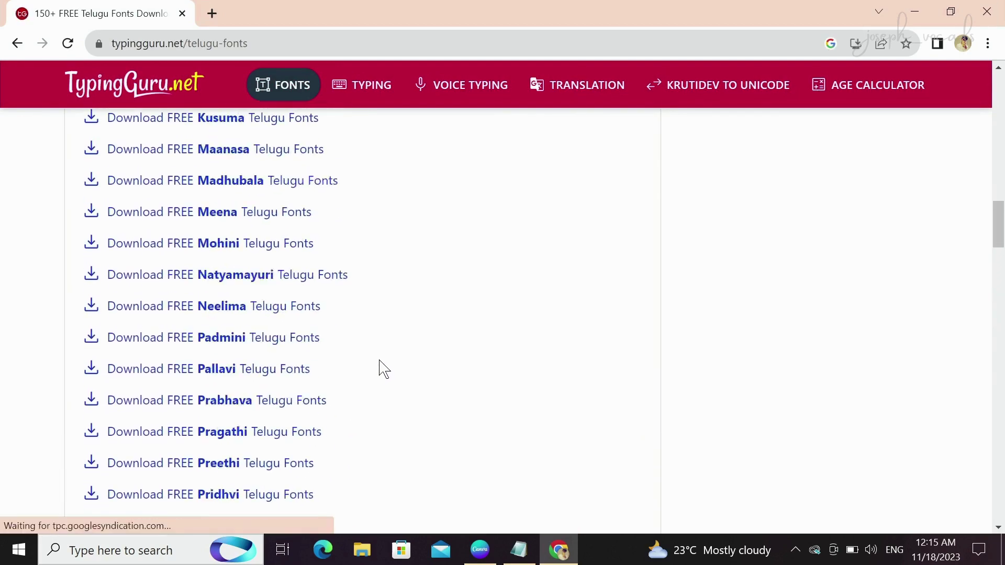
scroll(363, 325, "up", 18)
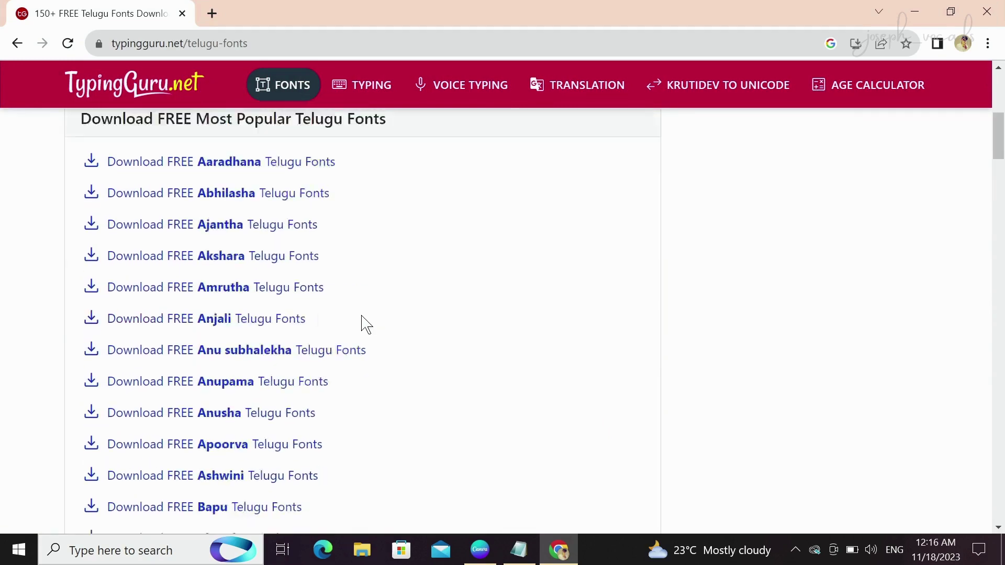
scroll(343, 337, "down", 16)
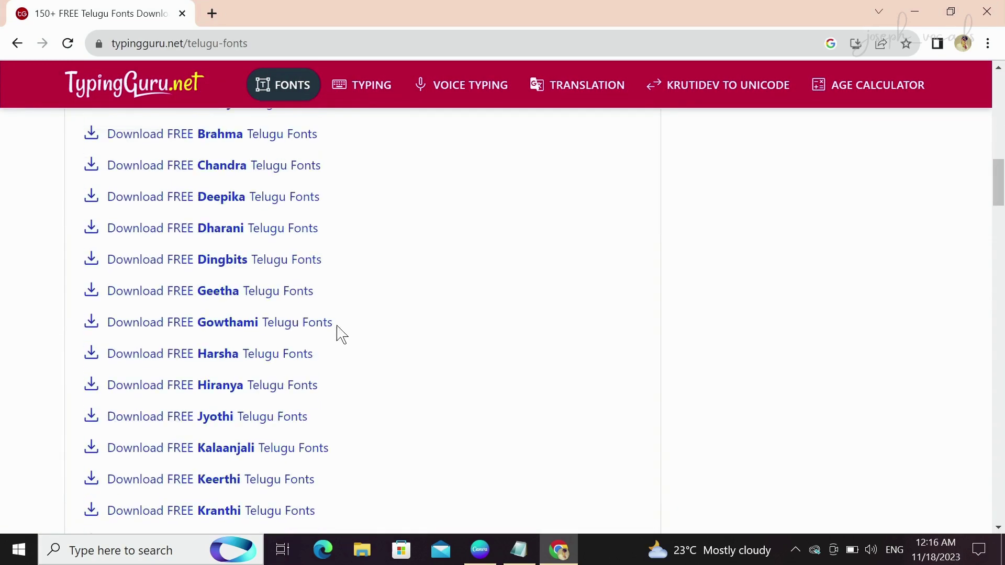
left_click(234, 294)
left_click(467, 437)
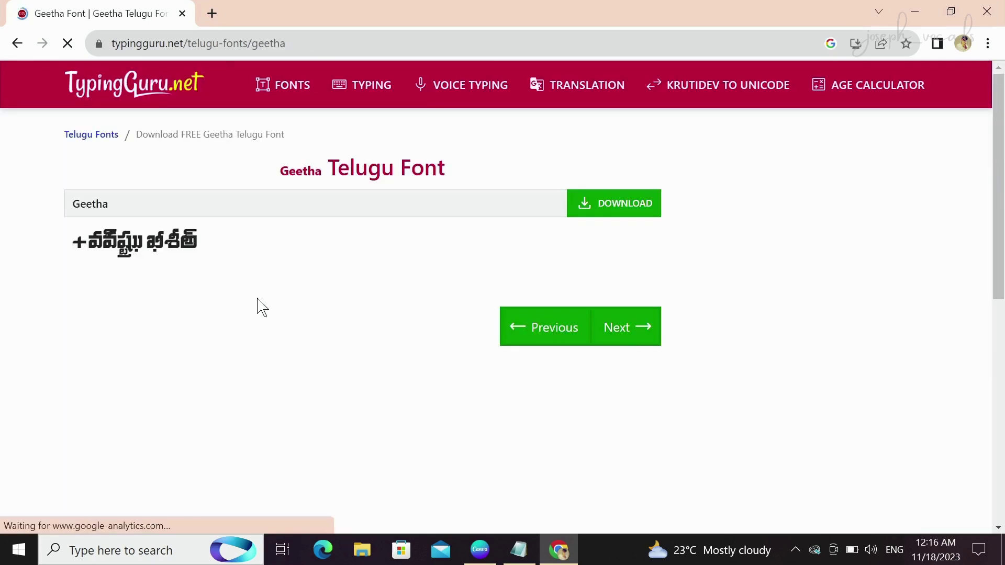
left_click(610, 203)
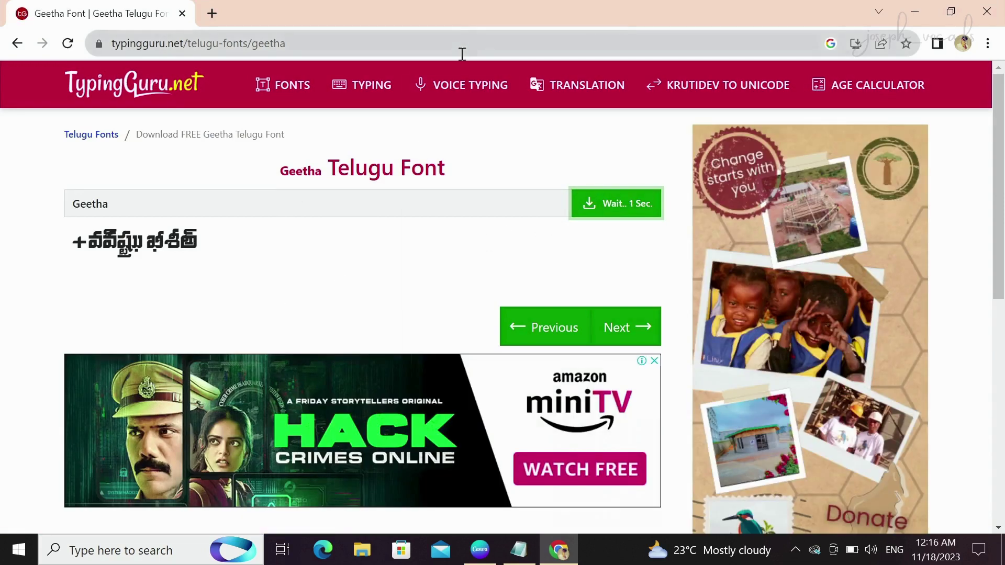
mouse_move(492, 85)
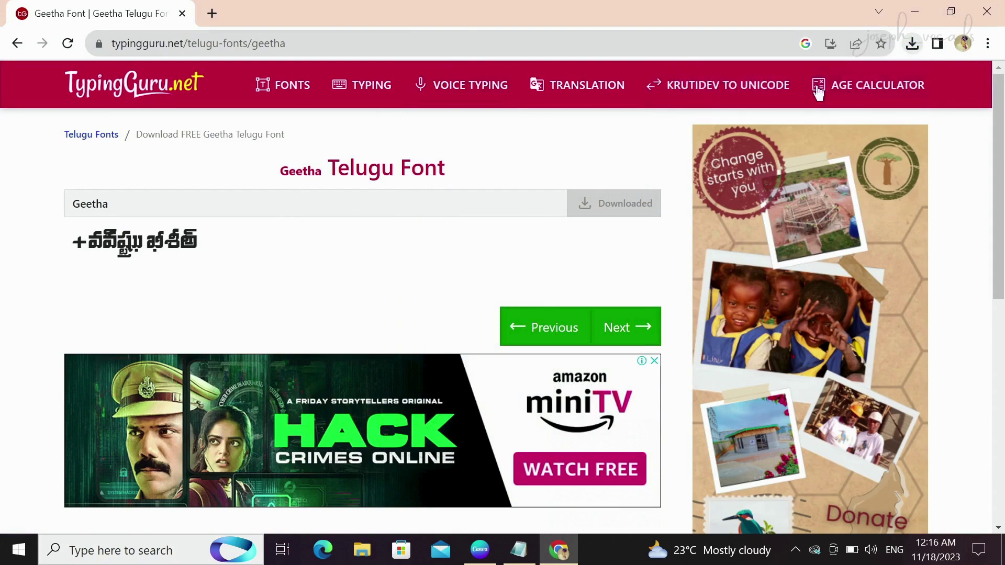
Open the downloaded "Geetha (1).ttf" file and install the font, replacing the installed copy.
left_click(912, 44)
left_click(810, 105)
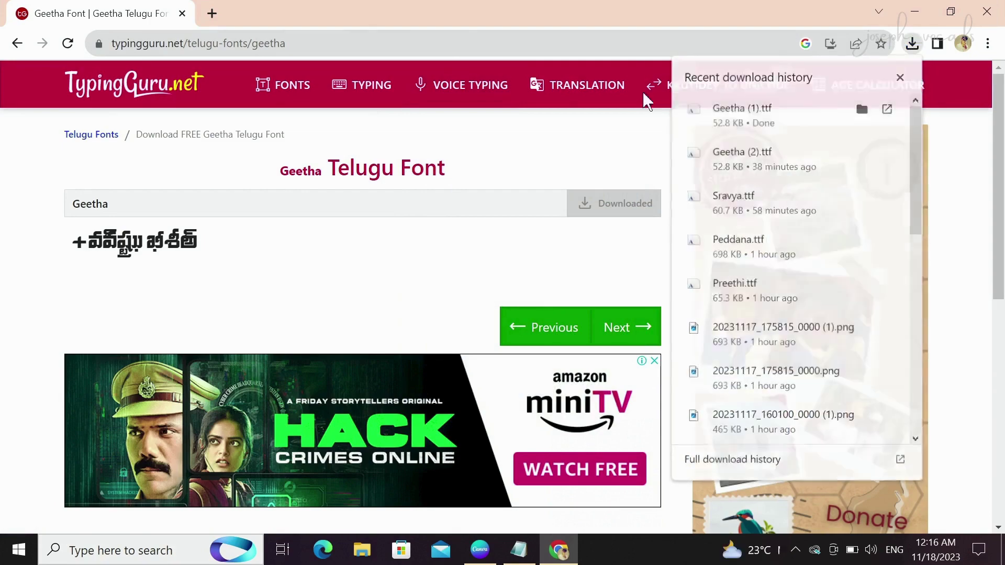
left_click(149, 120)
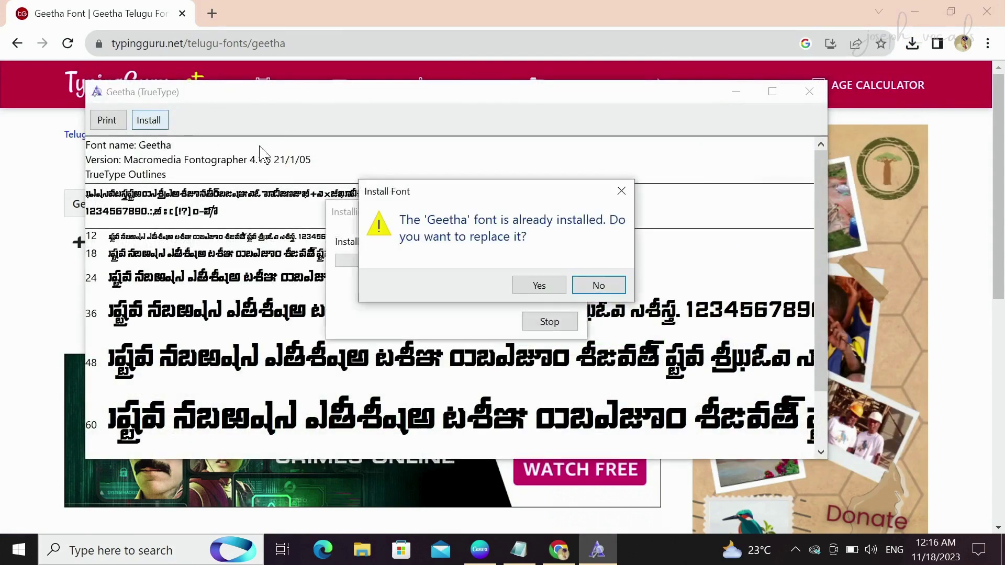
left_click(539, 285)
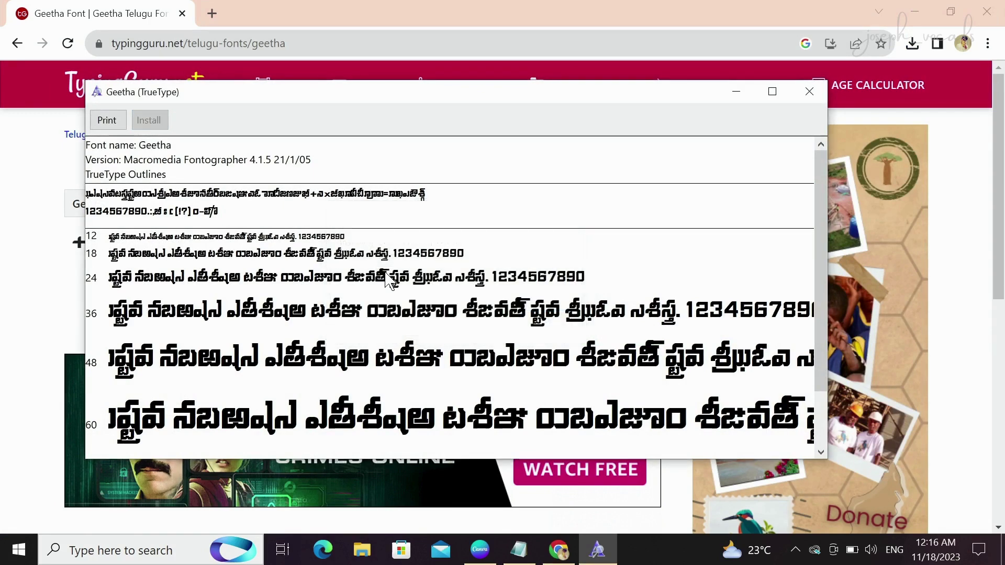
left_click(736, 92)
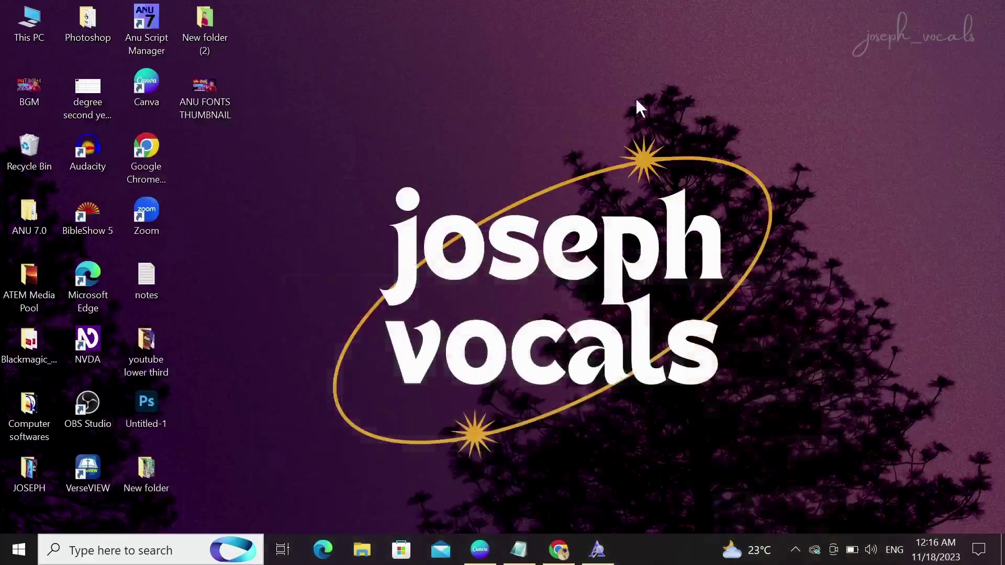
left_click(915, 11)
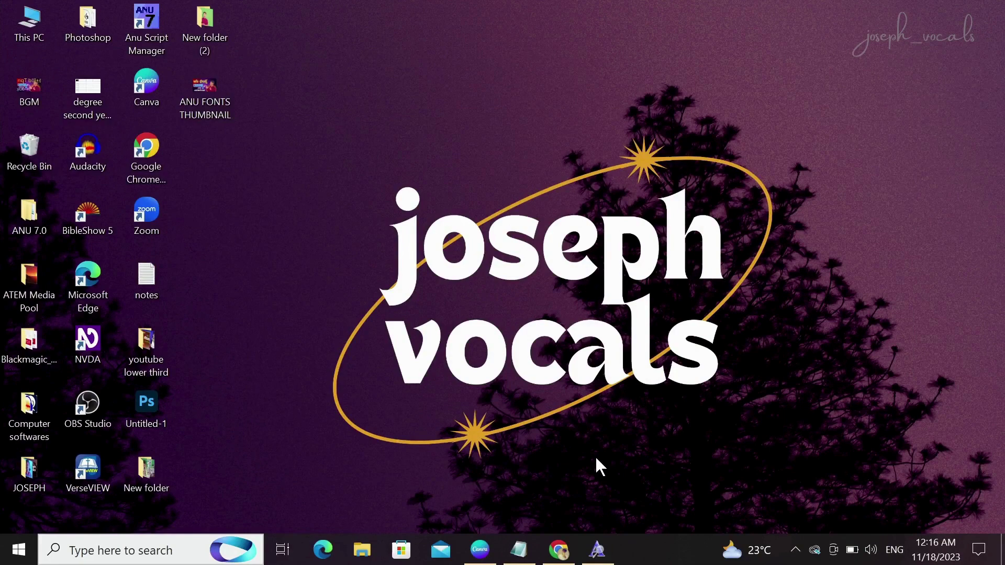
Switch to the notes file in Notepad and copy the Telugu line "అను ఫాంట్స్ లో ఎలా ఉపయోగించాలి".
left_click(519, 549)
left_click(332, 384)
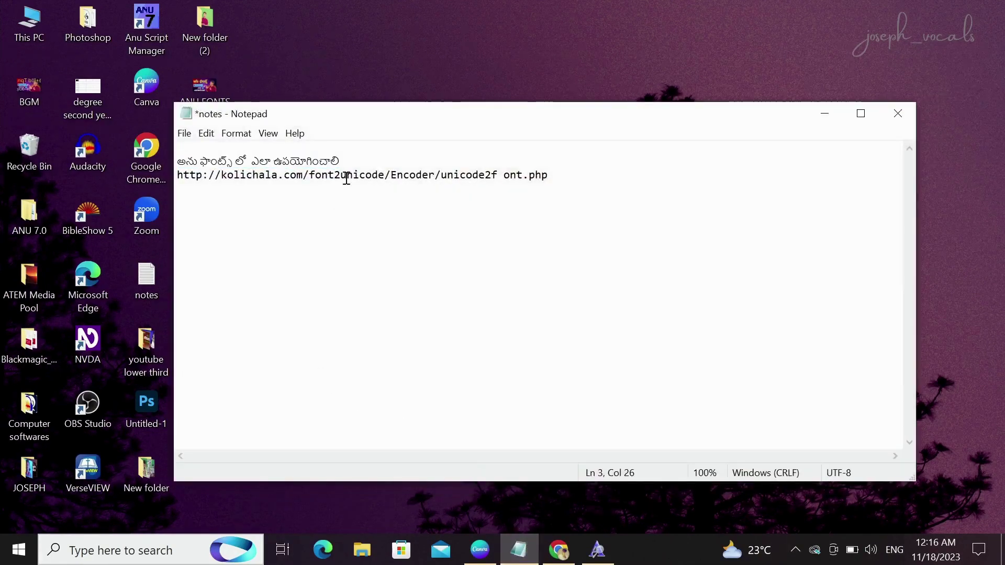
left_click_drag(347, 157, 212, 156)
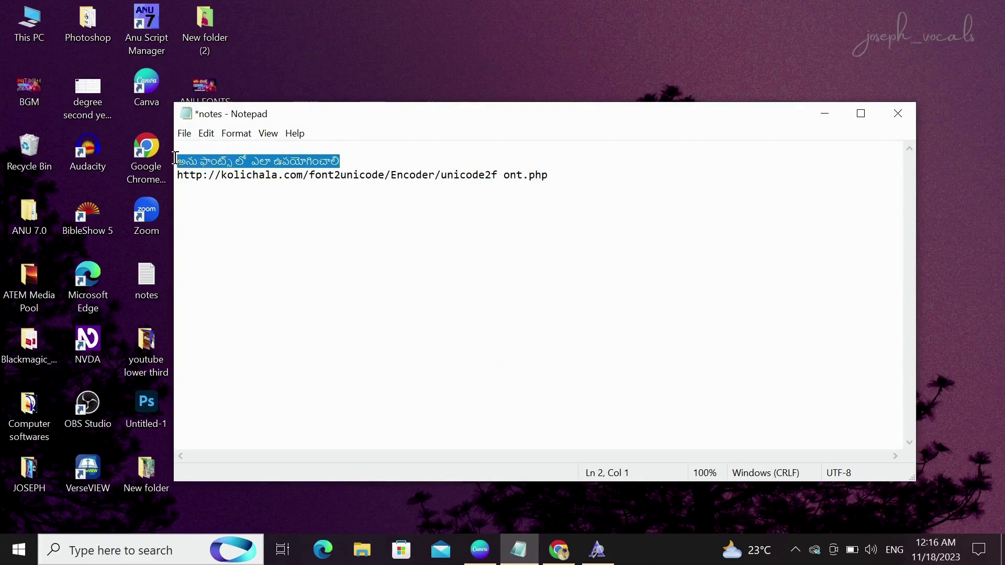
left_click(825, 114)
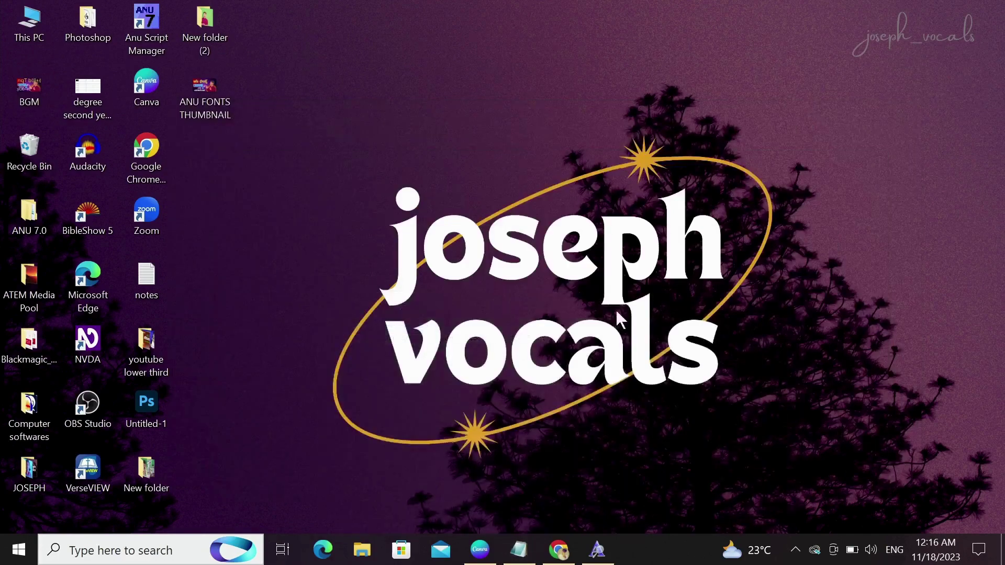
In a new Chrome tab, search for "unicode to non unicode" and open the kolichala.com font converter.
left_click(558, 549)
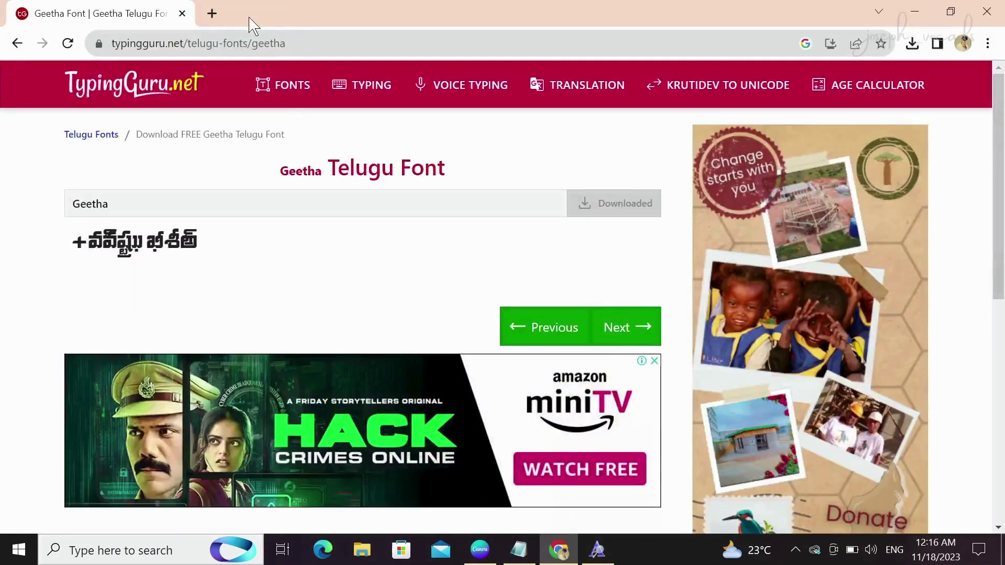
left_click(212, 13)
left_click(407, 328)
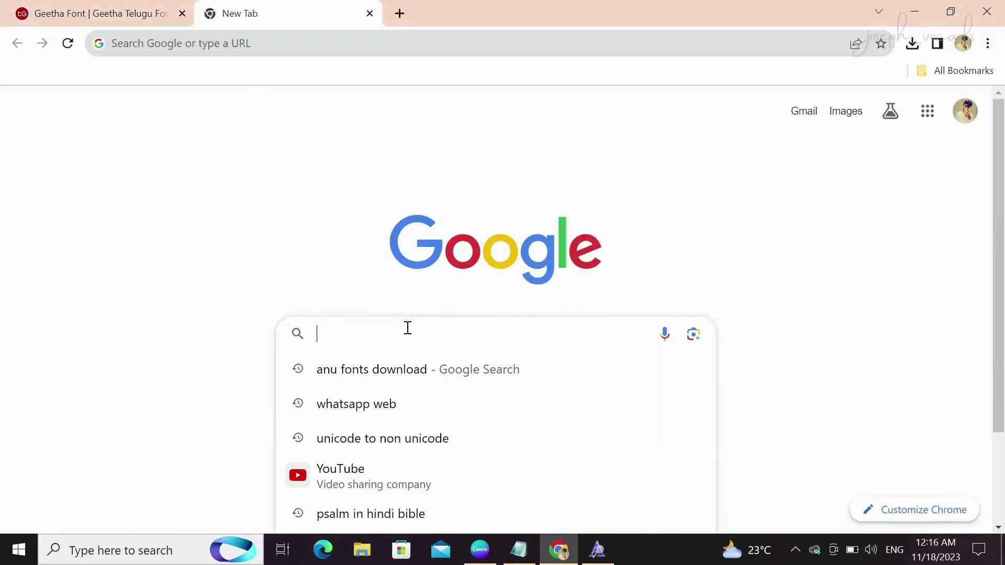
left_click(412, 443)
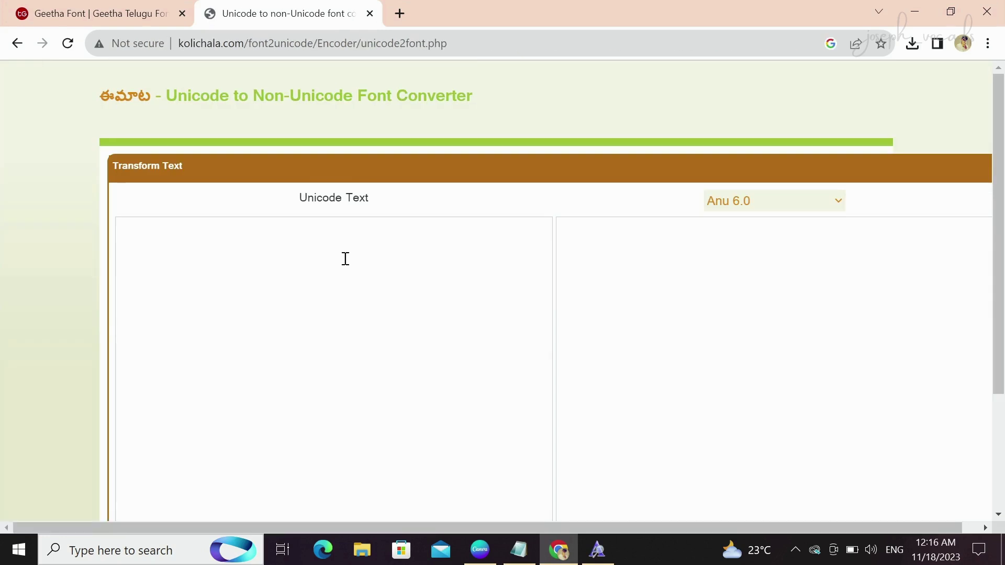
Paste the copied Telugu line into the converter's Unicode Text box.
left_click(350, 259)
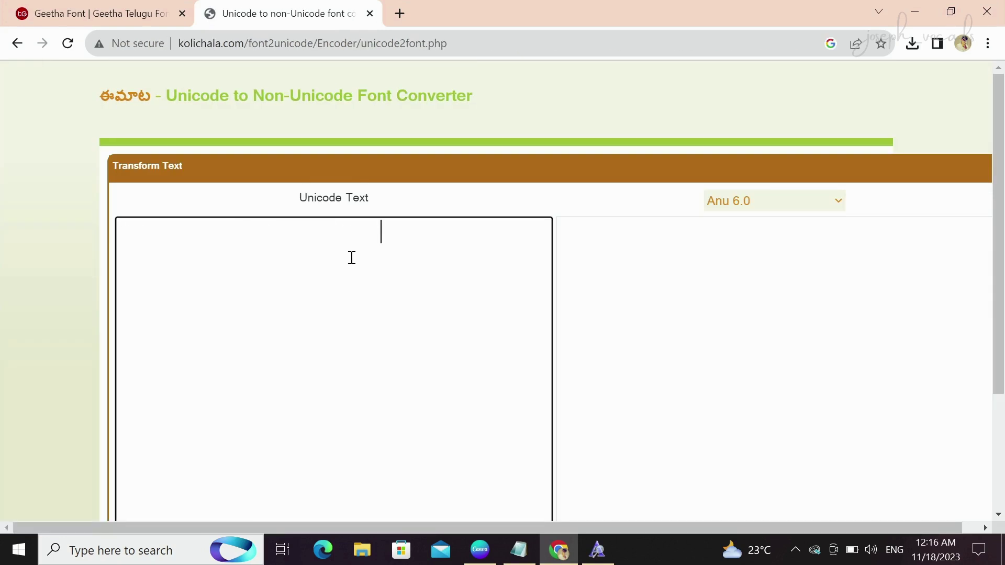
scroll(377, 273, "down", 3)
scroll(973, 277, "up", 3)
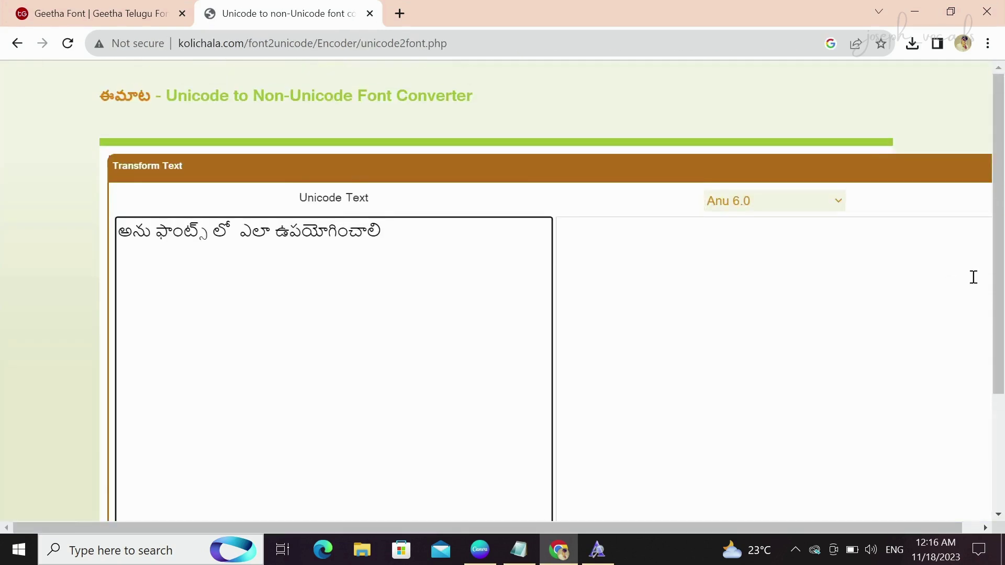
Set the converter's output format to Anu 7.0 and transform the Telugu line.
left_click(833, 207)
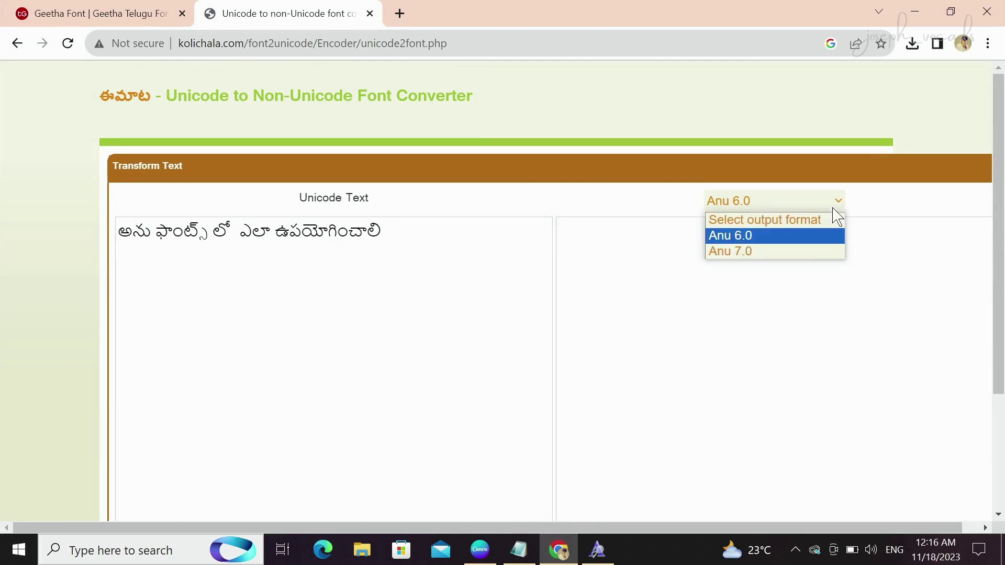
left_click(797, 254)
scroll(720, 303, "down", 3)
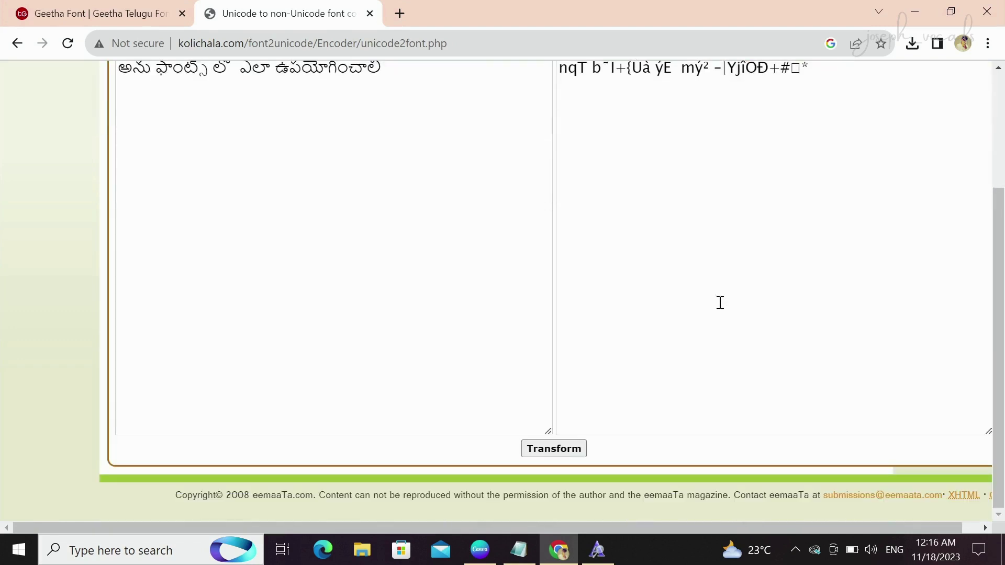
left_click(559, 451)
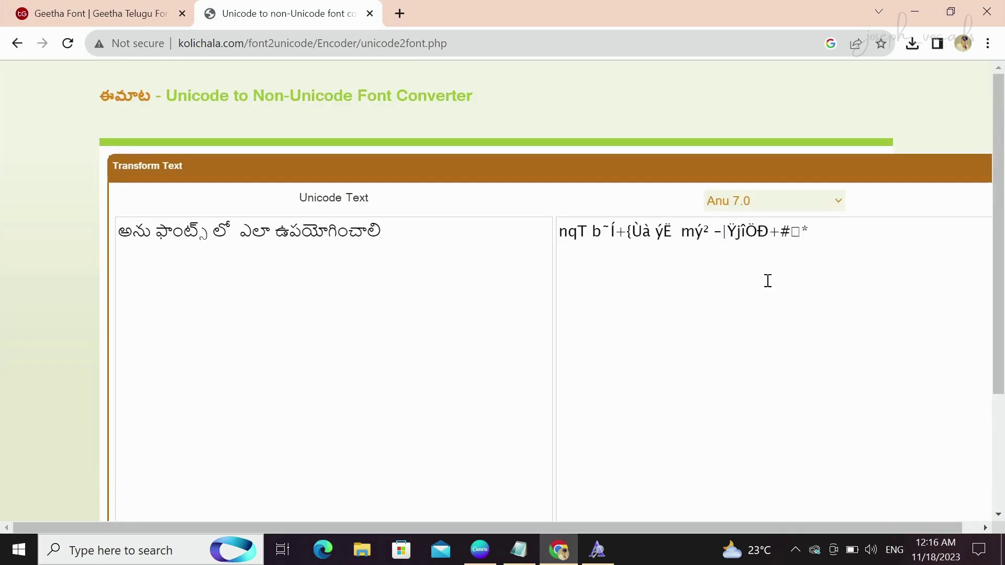
Copy the entire converted Anu 7.0 text and minimize the browser window.
left_click(862, 242)
left_click_drag(862, 242, 504, 241)
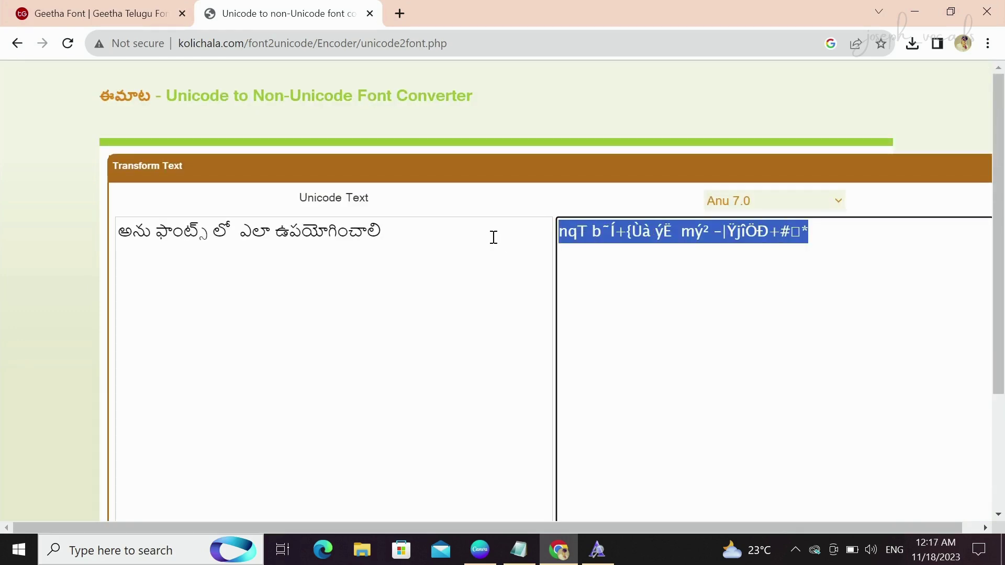
left_click(914, 10)
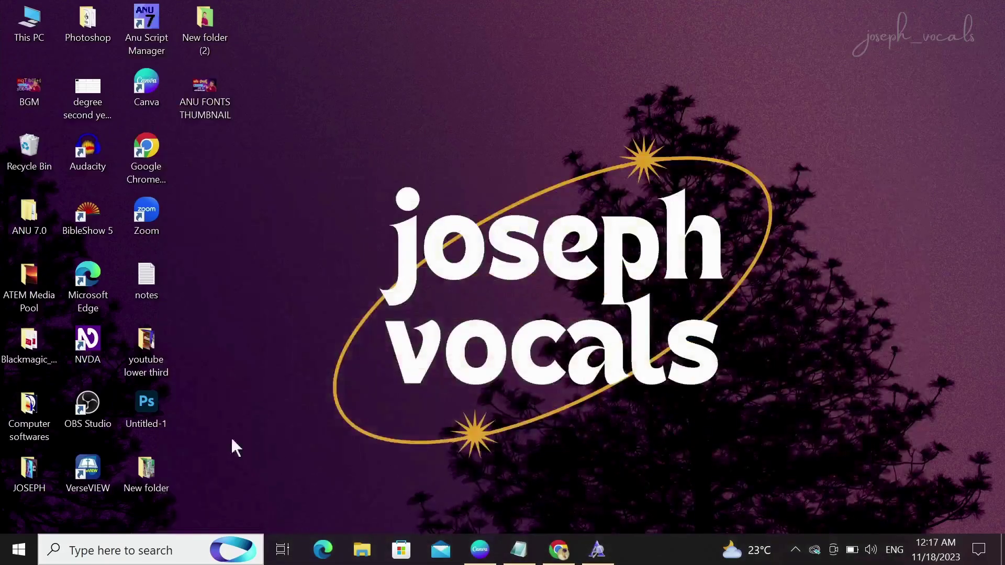
Search Windows for "MS", open Word with a new blank document, and dismiss the license notice.
left_click(139, 548)
type("MS")
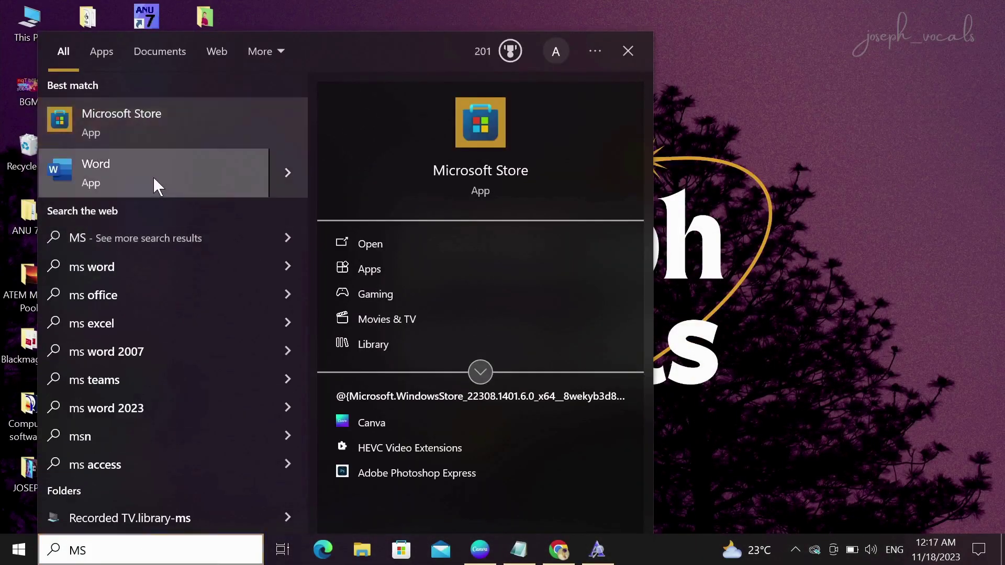
left_click(153, 177)
left_click(264, 152)
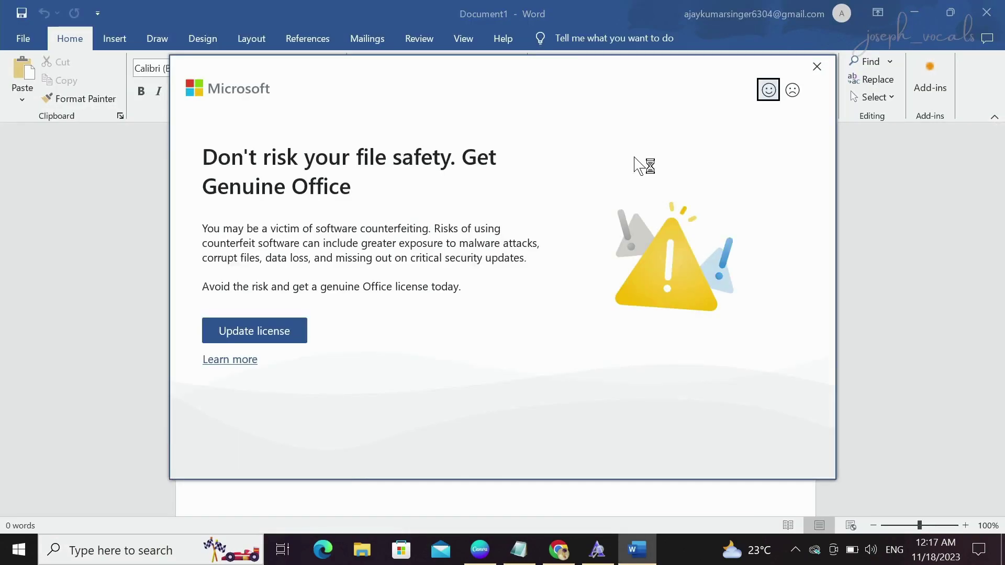
left_click(815, 68)
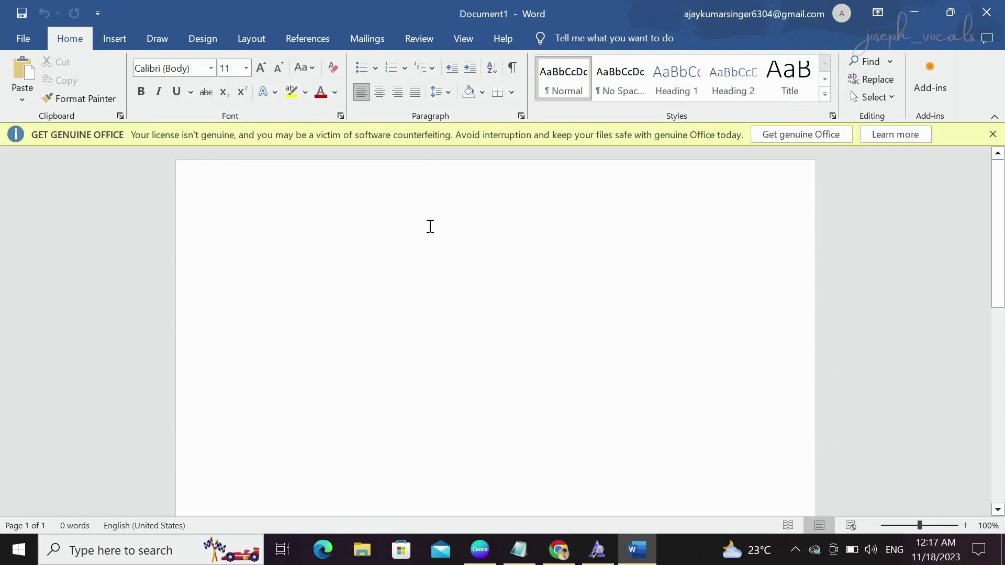
Paste the converted Anu text into the blank document and set its font size to 48.
type("nqT b˜Í+{Ùà ýË  mý² –|ŸjîÖÐ+#*")
left_click(202, 247)
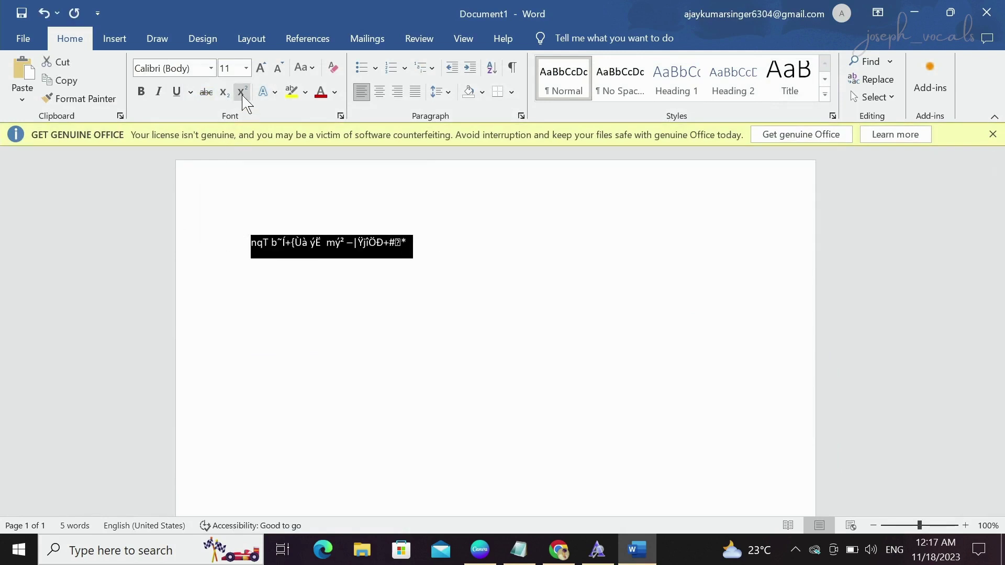
left_click(246, 68)
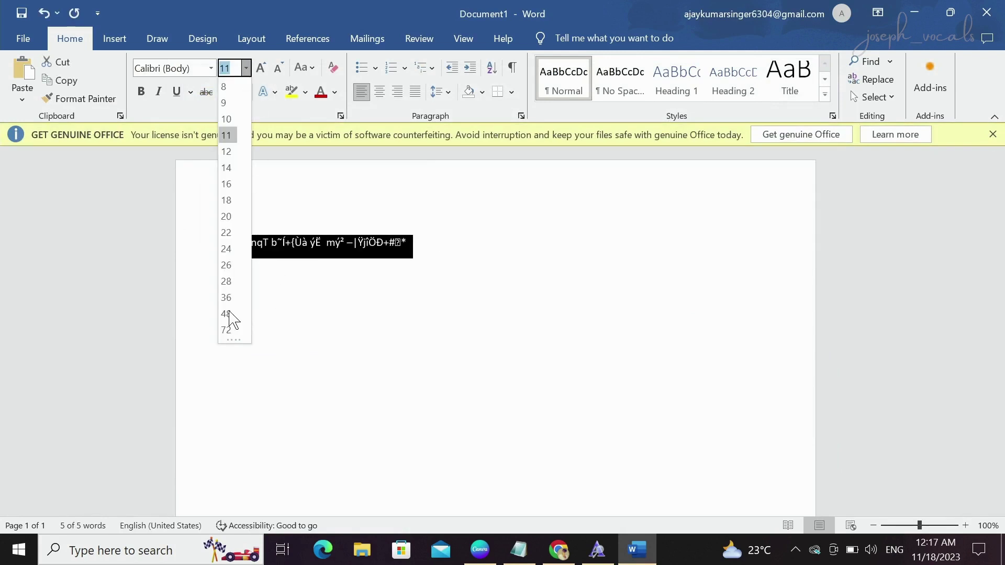
left_click(226, 314)
left_click(663, 398)
Browse the available fonts and apply the Geetha font to the whole pasted line.
double_click(233, 276)
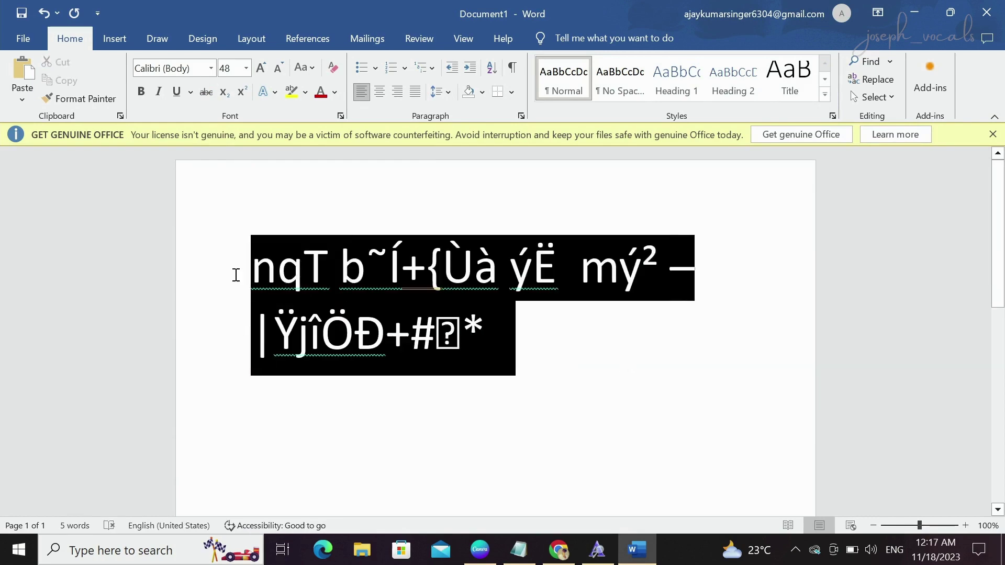
left_click(211, 68)
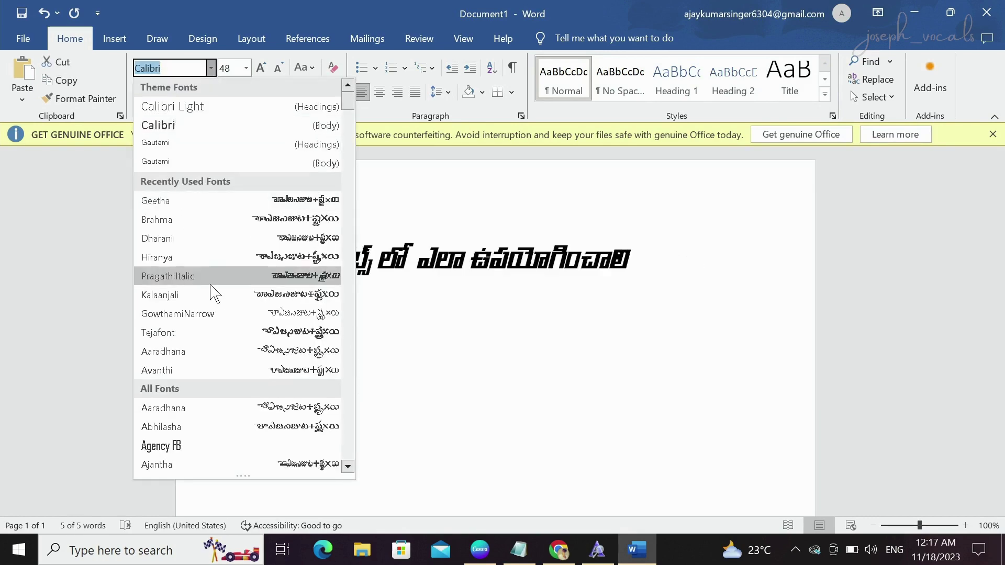
scroll(226, 213, "down", 12)
scroll(271, 308, "down", 20)
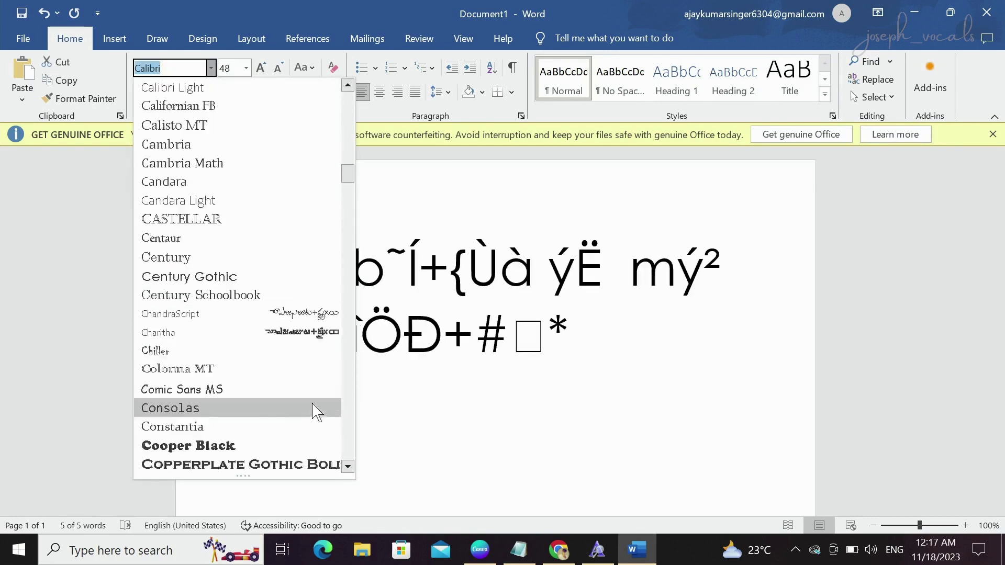
scroll(314, 303, "up", 13)
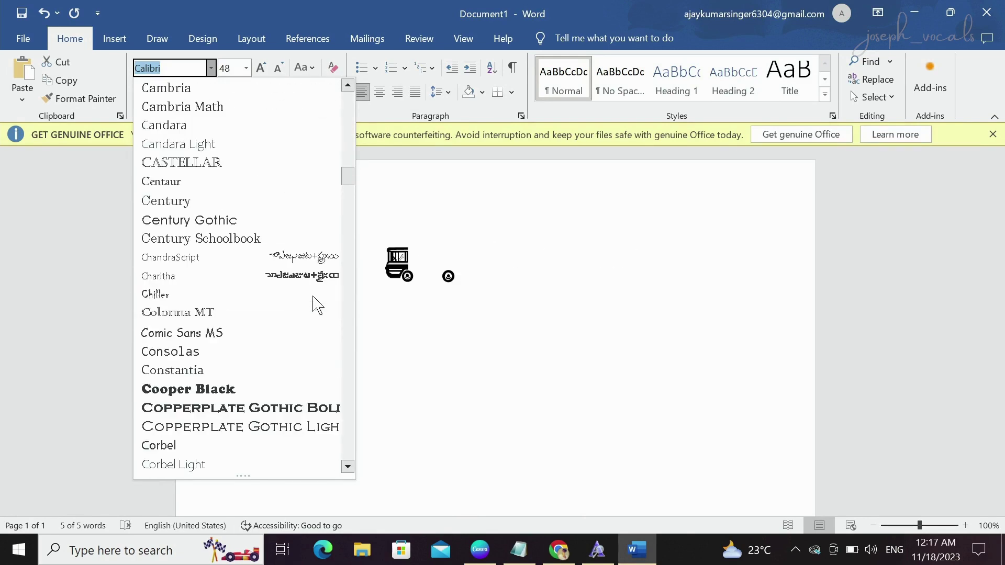
scroll(260, 299, "up", 2)
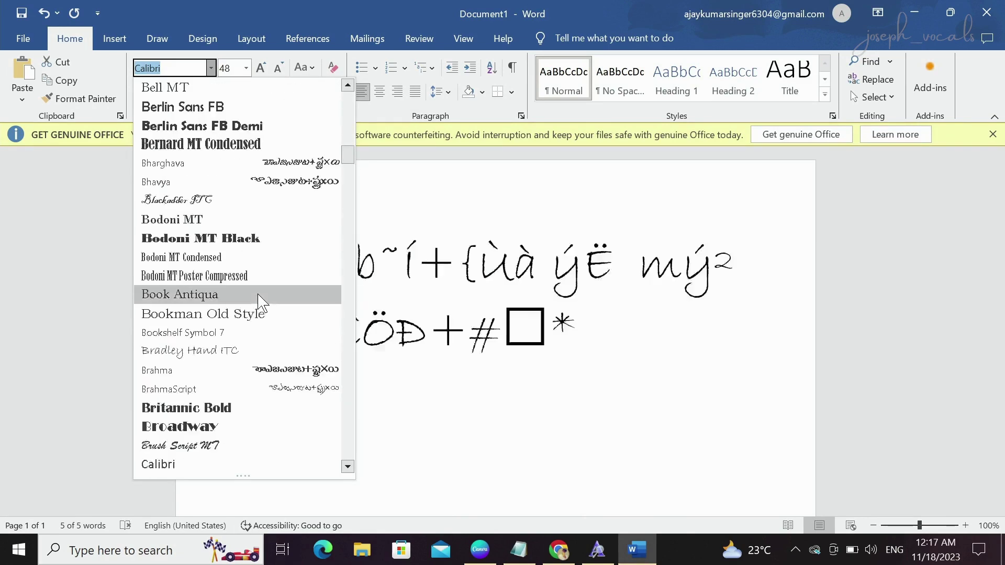
scroll(267, 309, "down", 7)
scroll(267, 312, "down", 6)
scroll(278, 340, "up", 20)
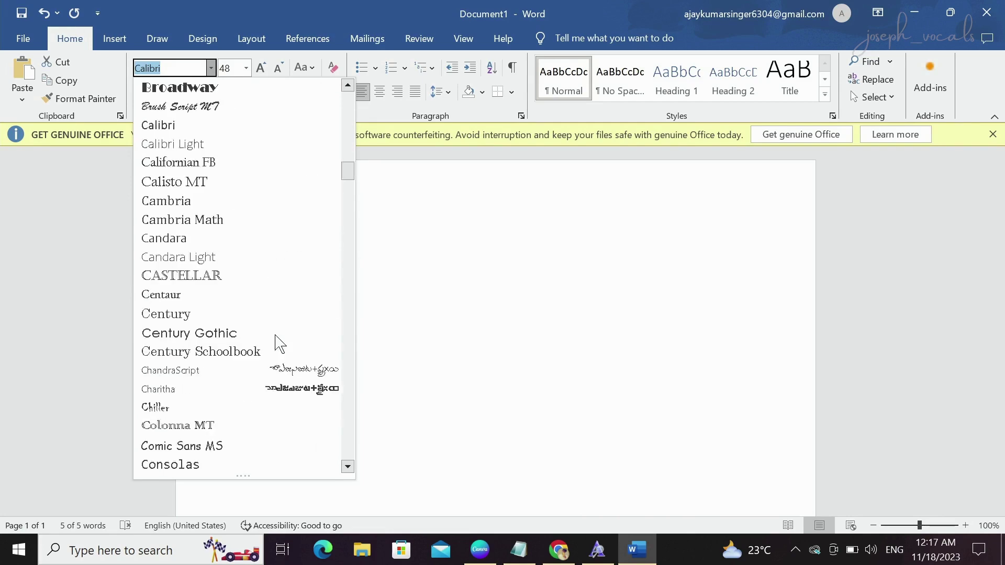
scroll(282, 235, "up", 3)
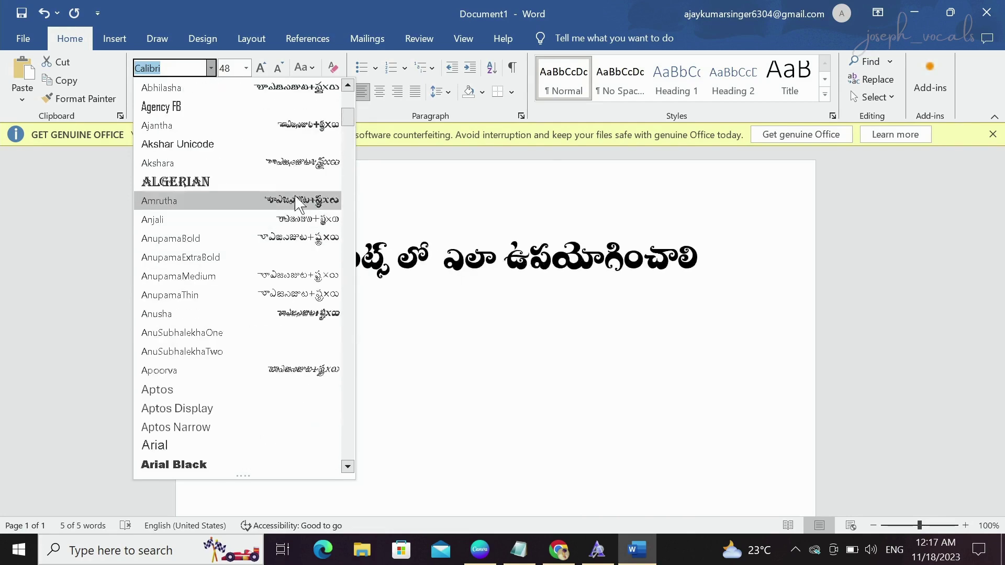
scroll(303, 199, "up", 7)
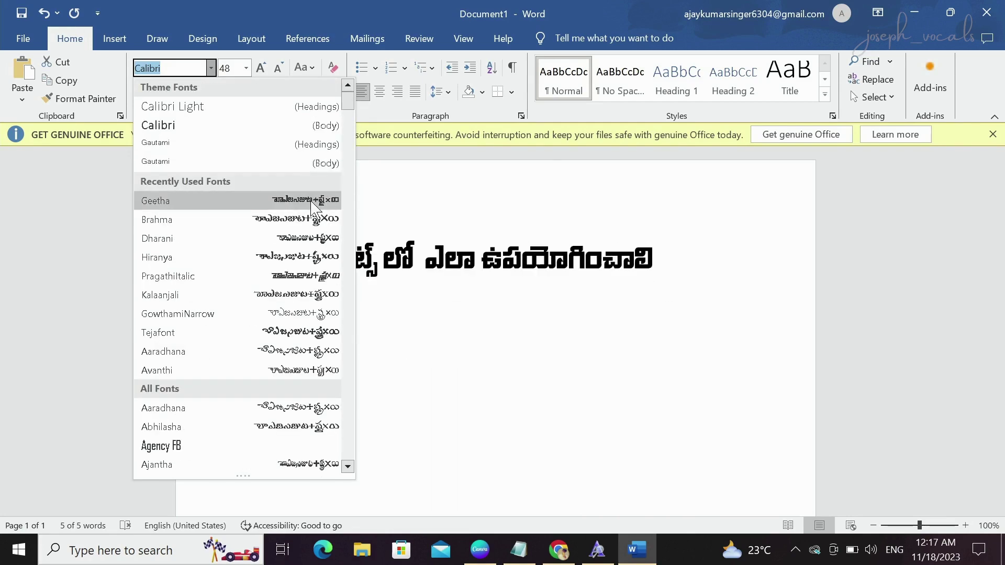
left_click(314, 202)
left_click(532, 406)
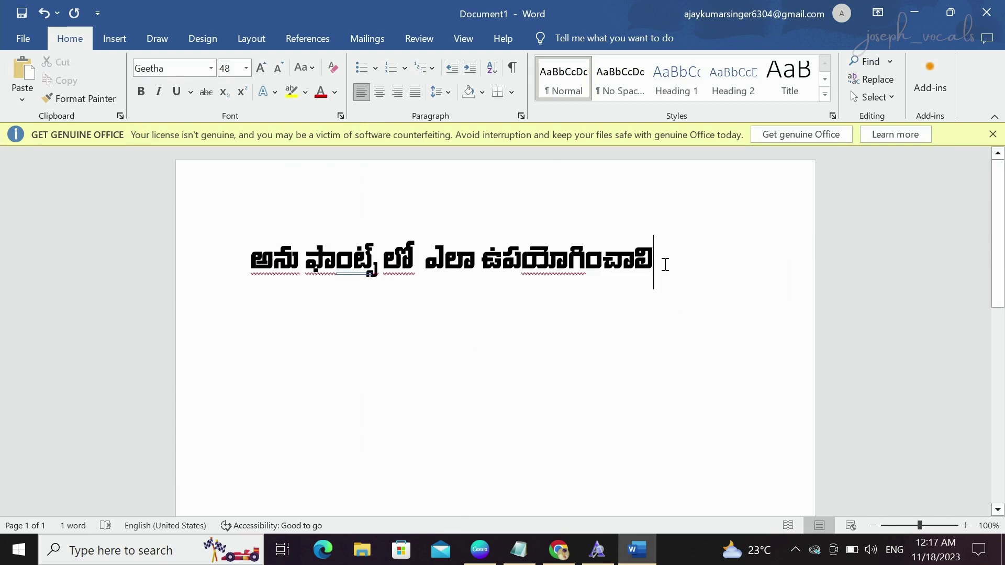
Copy the Geetha-formatted line, switch to the open Canva design, and clear the "purple" element search.
left_click_drag(666, 265, 152, 256)
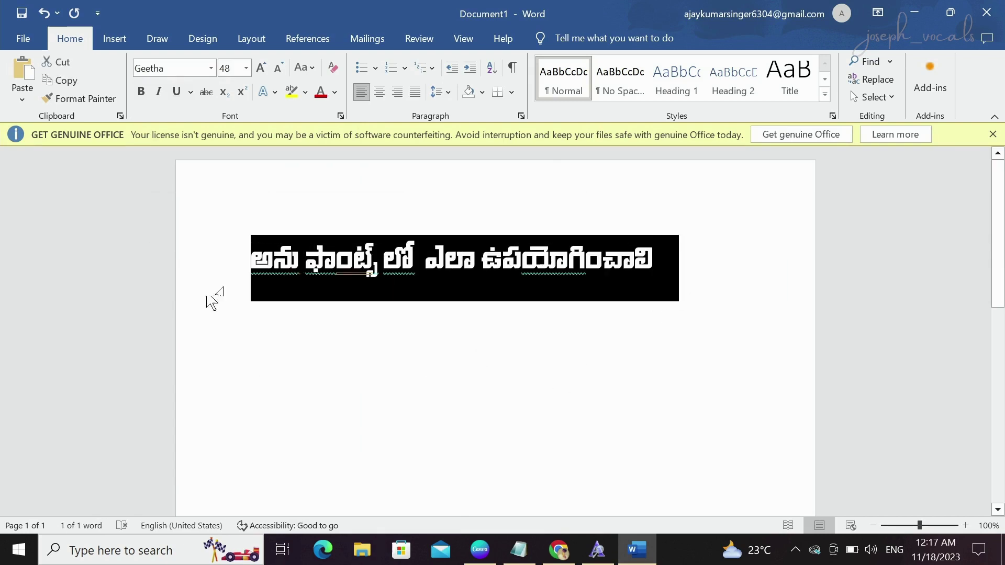
left_click(480, 550)
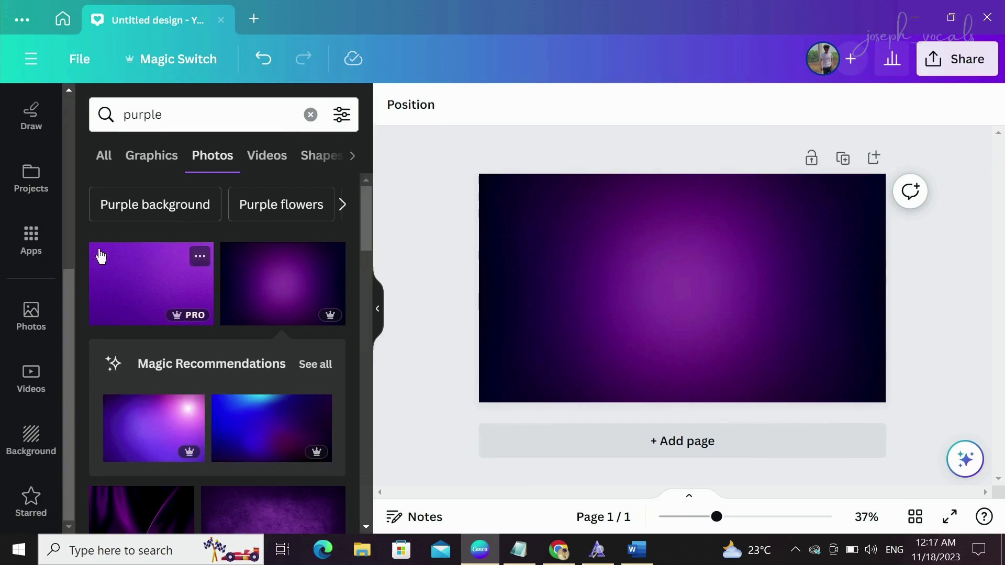
left_click(310, 115)
scroll(30, 373, "up", 5)
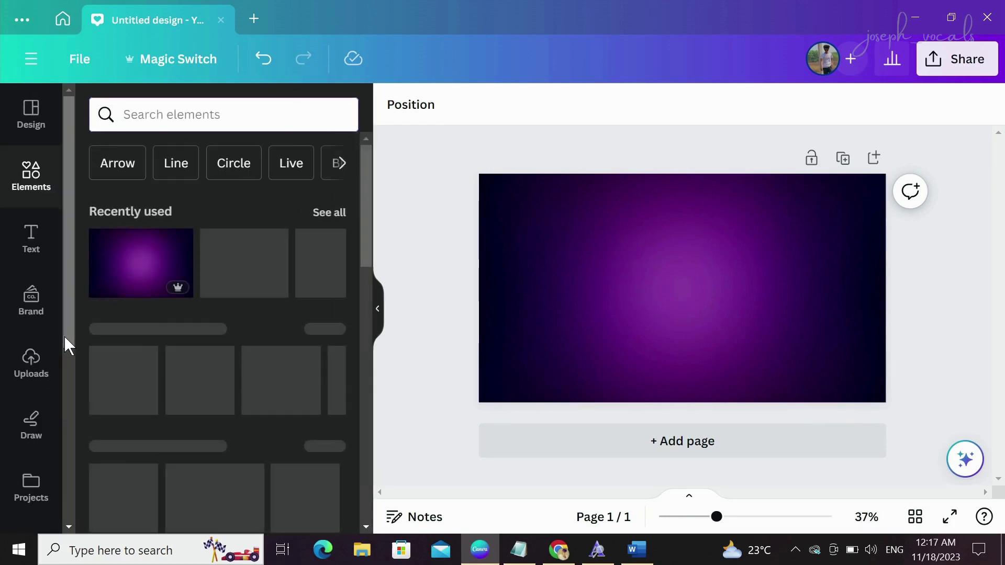
Open the Brand Kit's uploaded fonts manager from the text options.
left_click(26, 258)
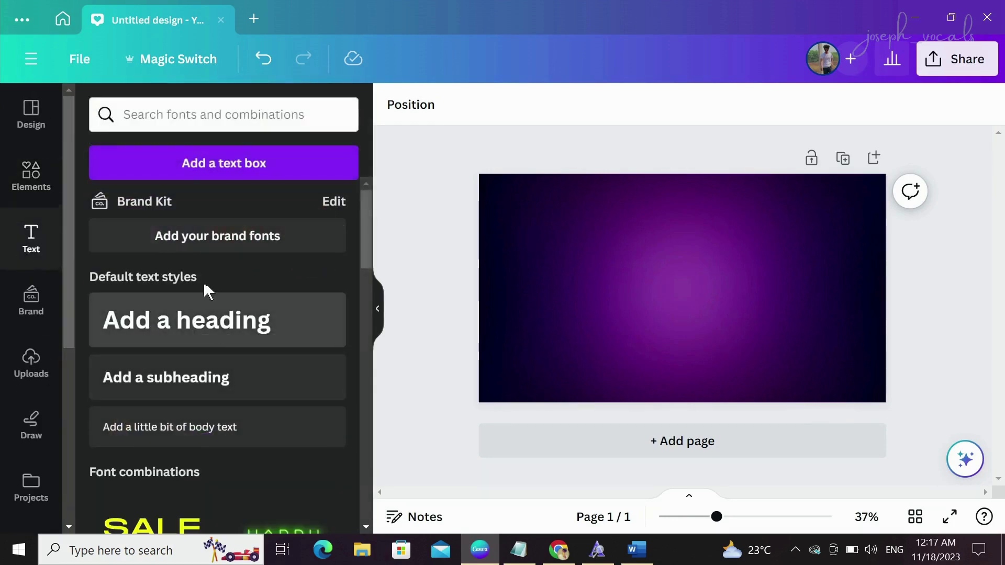
left_click(237, 245)
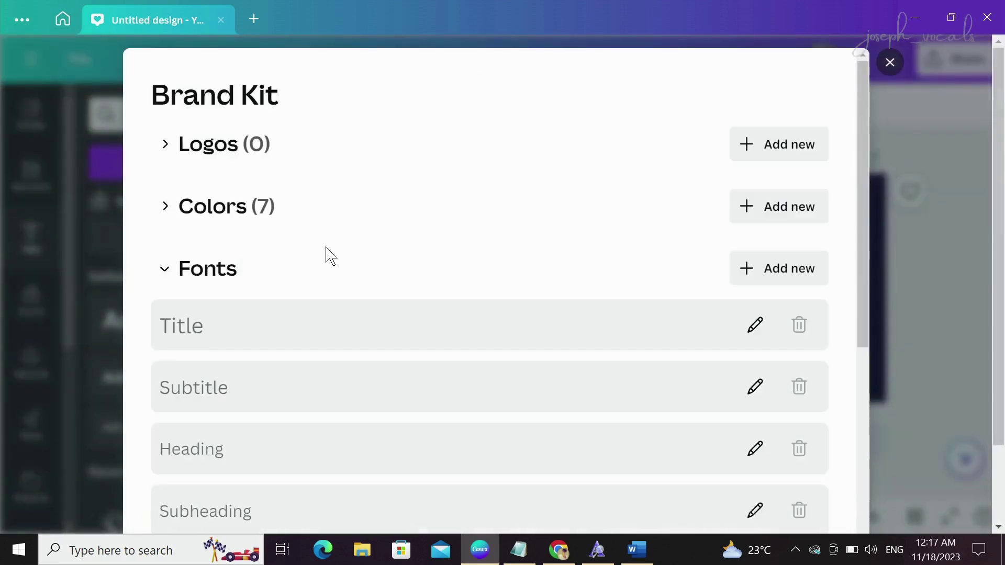
left_click(763, 268)
left_click(723, 403)
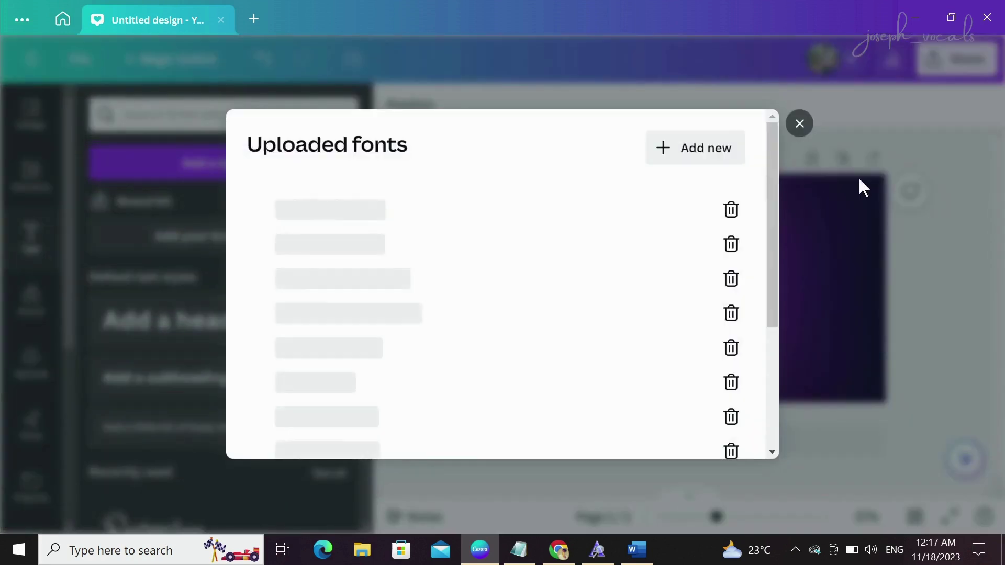
Upload "Geetha (1)" from Downloads as a custom font, confirm the usage rights, and close the Brand Kit dialogs.
left_click(733, 157)
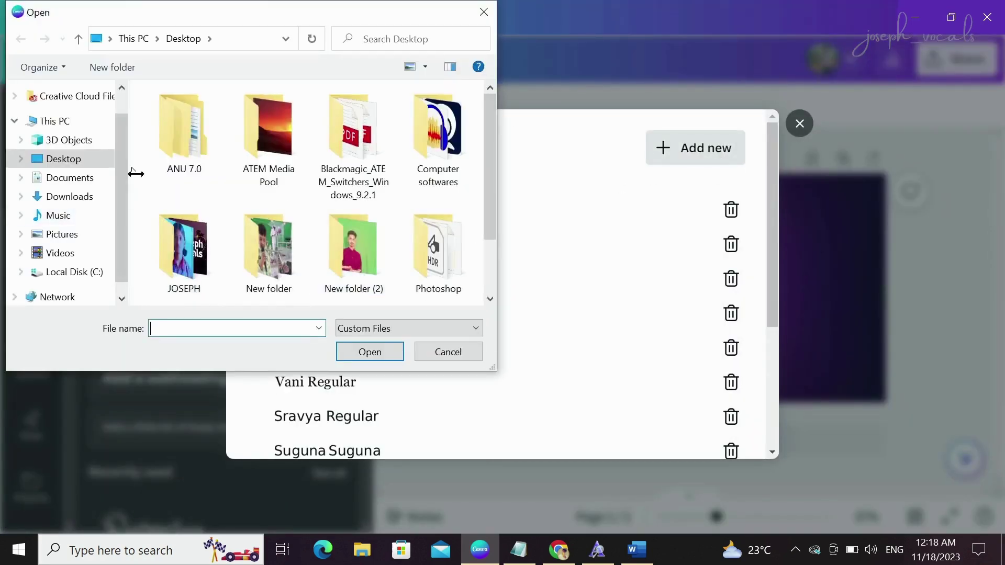
left_click(73, 198)
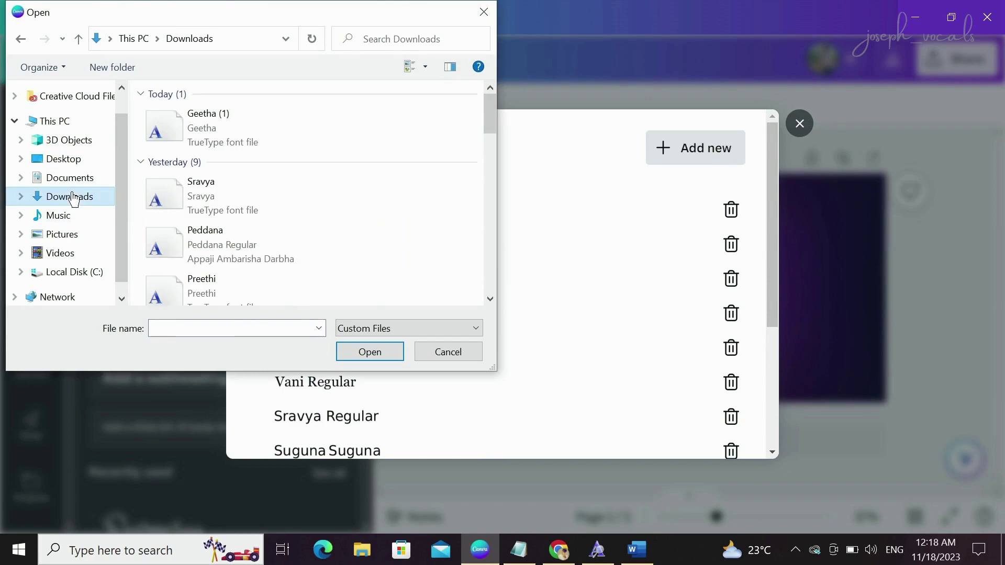
double_click(218, 139)
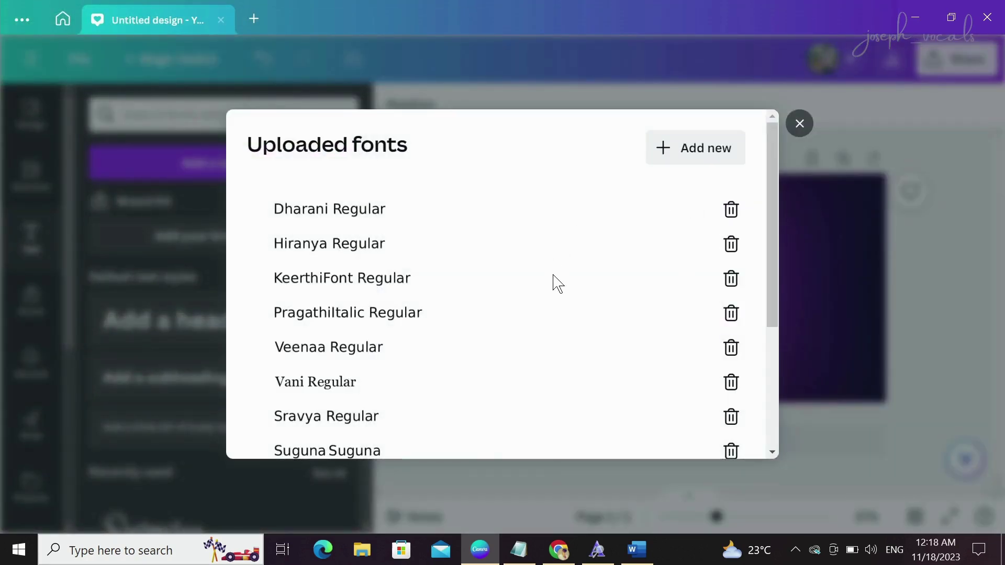
left_click(695, 152)
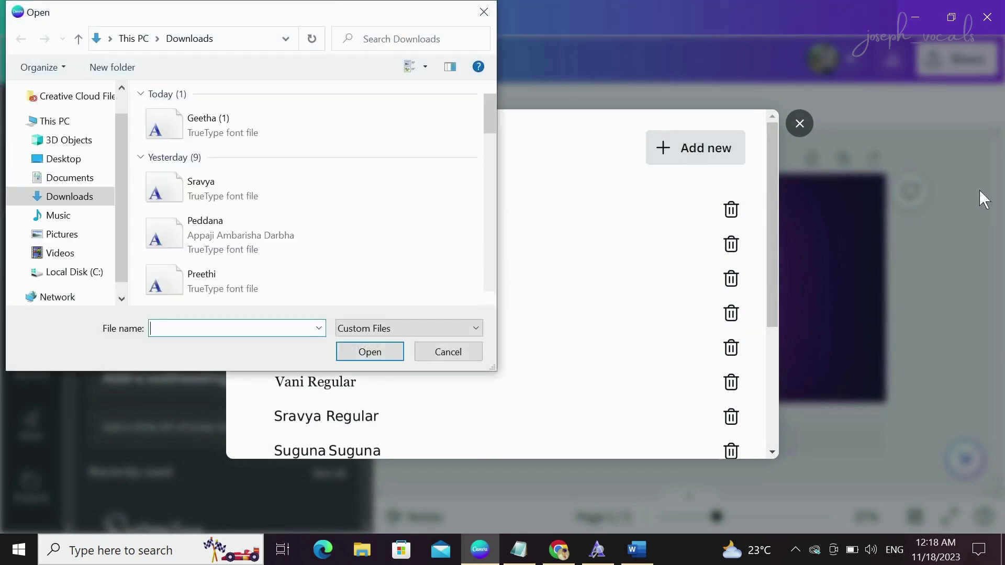
left_click(386, 353)
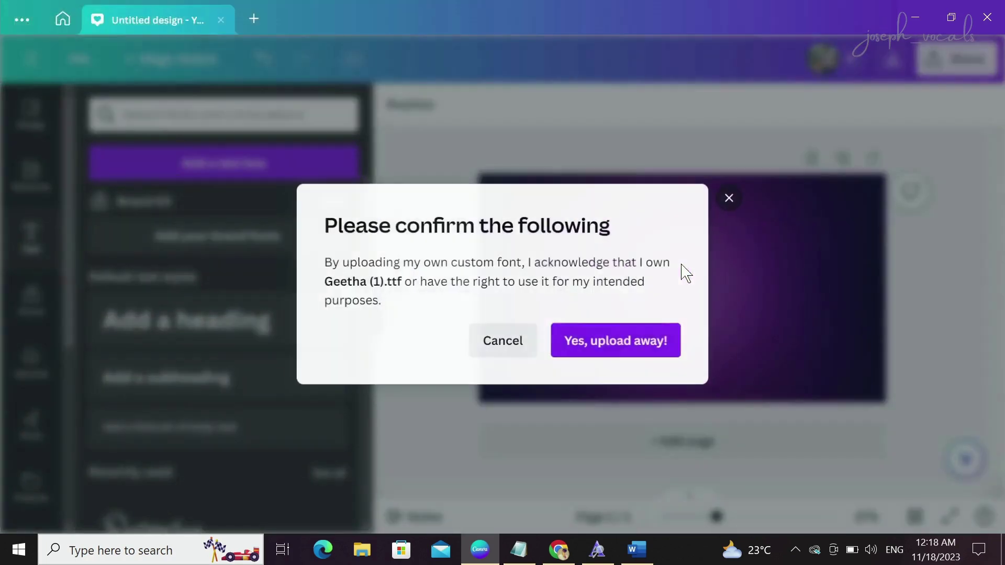
left_click(584, 345)
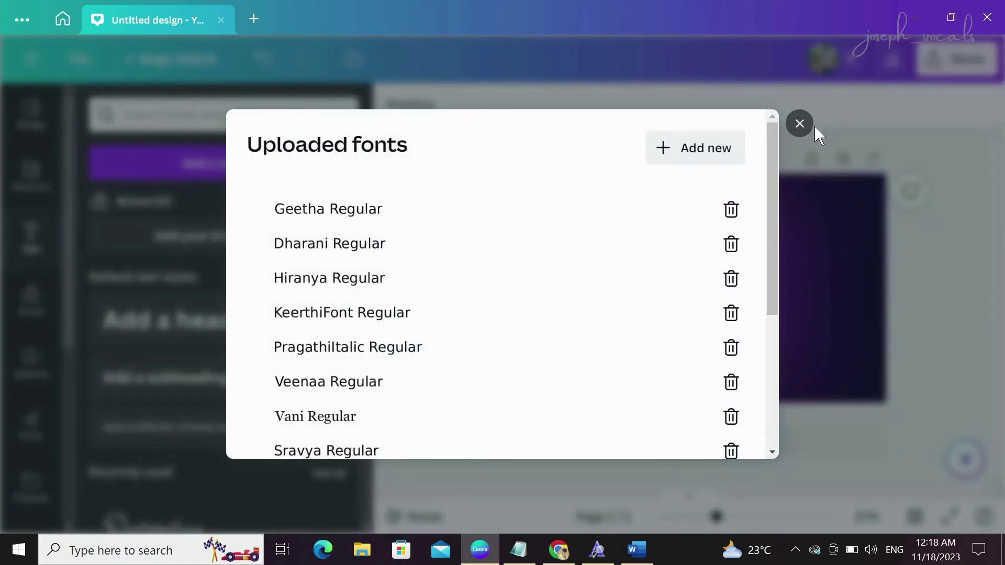
left_click(799, 125)
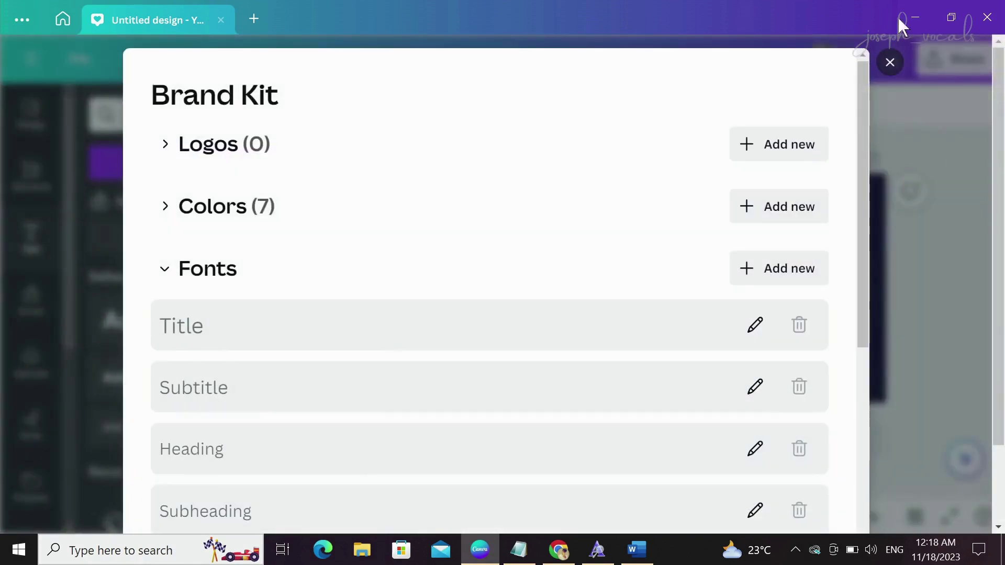
left_click(890, 62)
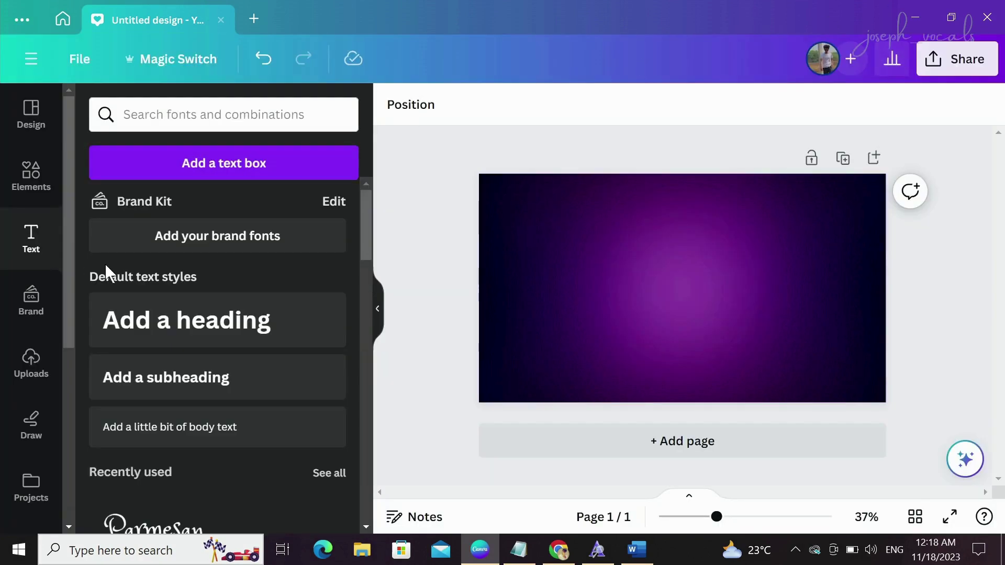
Add a heading to the purple design and replace its placeholder with the copied Anu-encoded line.
left_click(254, 335)
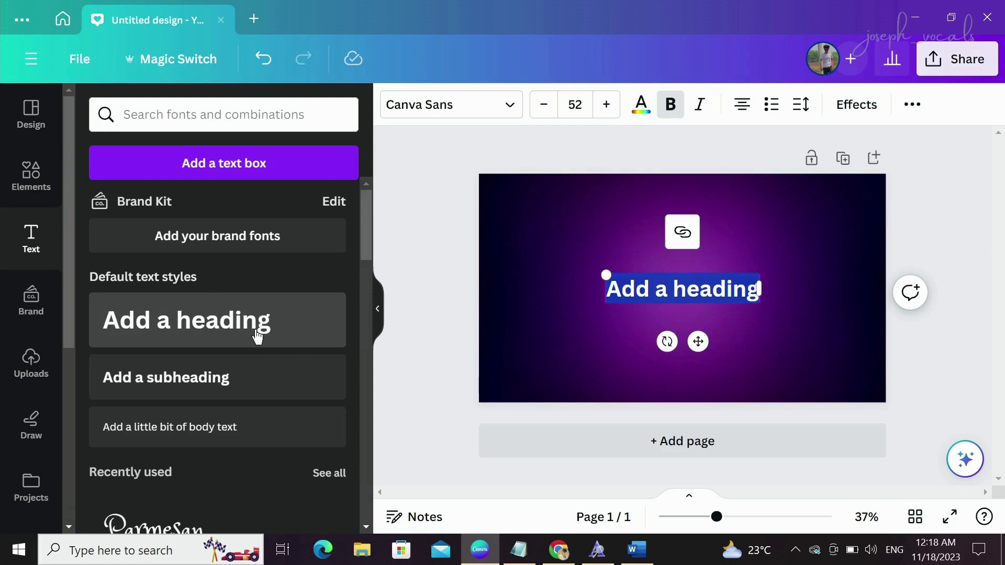
type("nqT b□Í+{Ùà ýË  mý² □|□jîÖÐ+#□*")
left_click(909, 240)
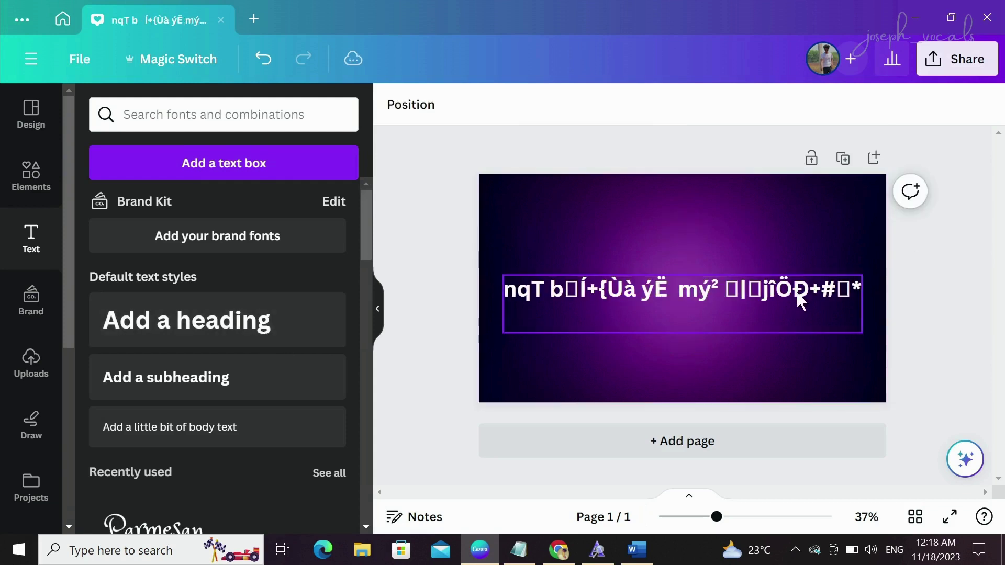
Move the pasted heading higher on the purple design and set its font to the uploaded KeerthiFont Regular.
left_click(791, 267)
left_click_drag(790, 267, 750, 262)
left_click(779, 285)
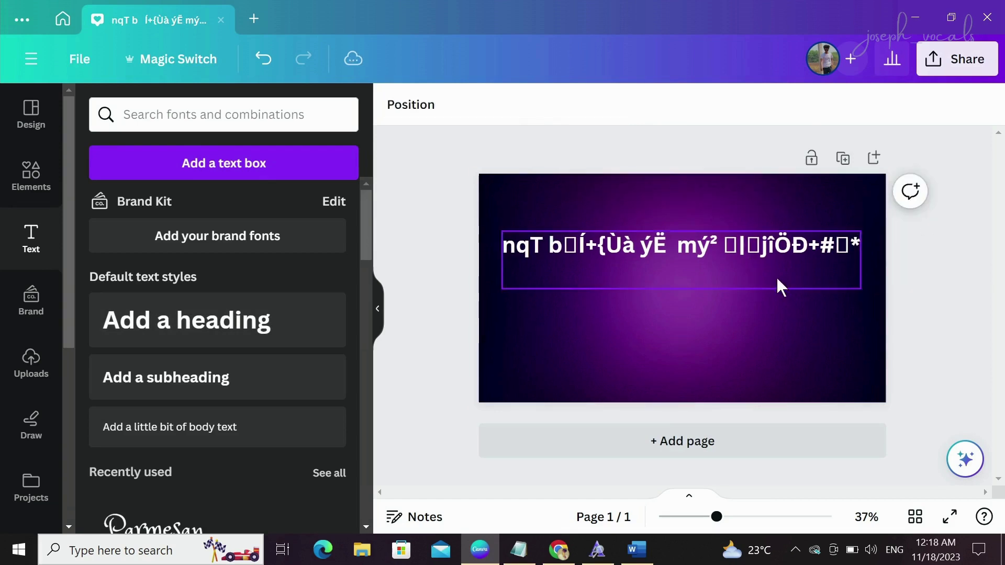
left_click(496, 118)
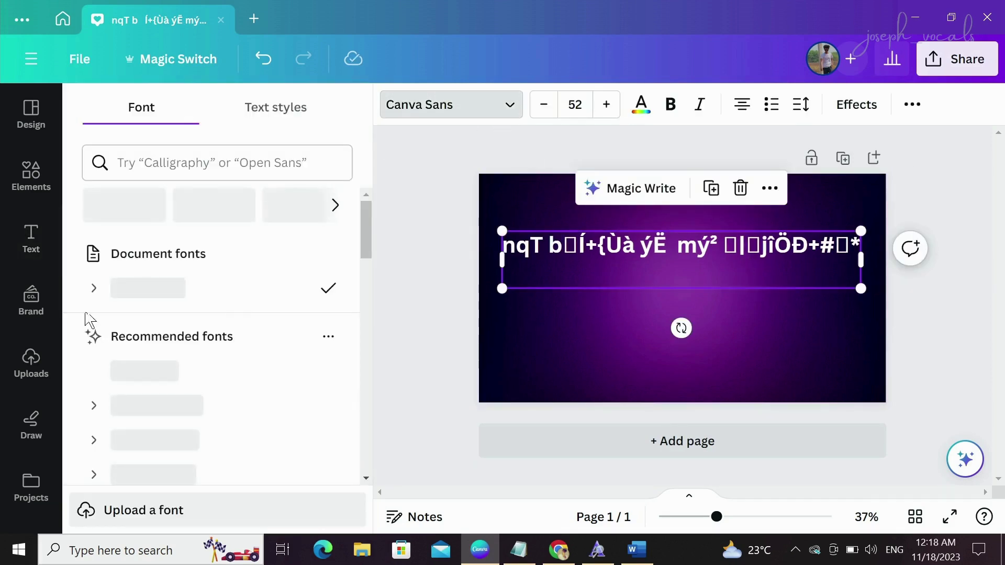
scroll(117, 287, "down", 5)
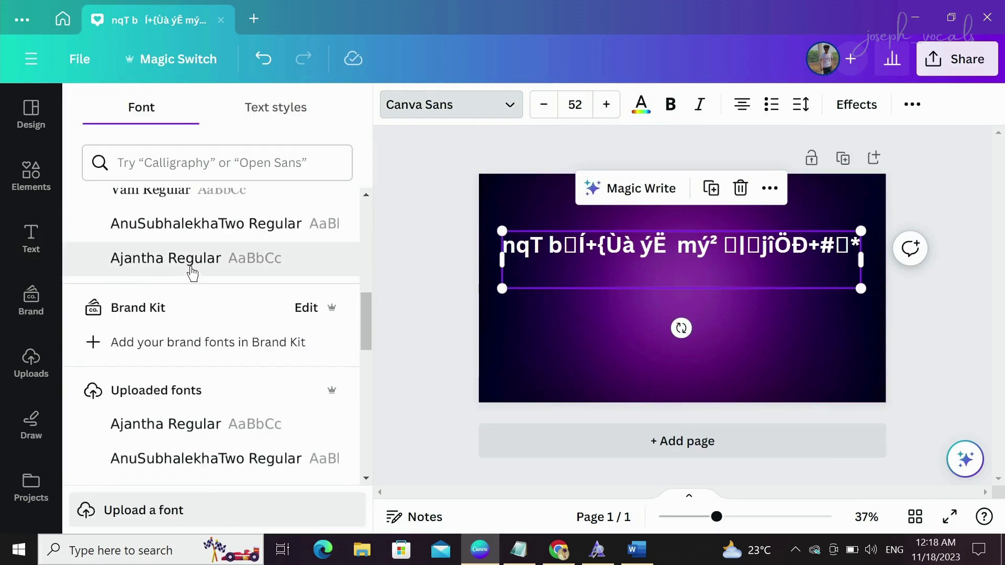
scroll(137, 246, "down", 2)
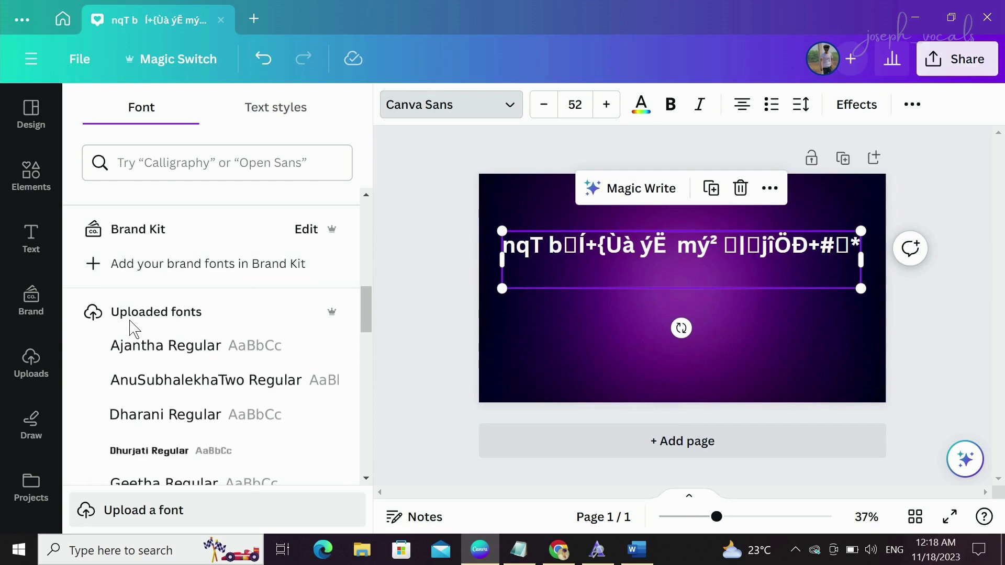
scroll(202, 313, "down", 3)
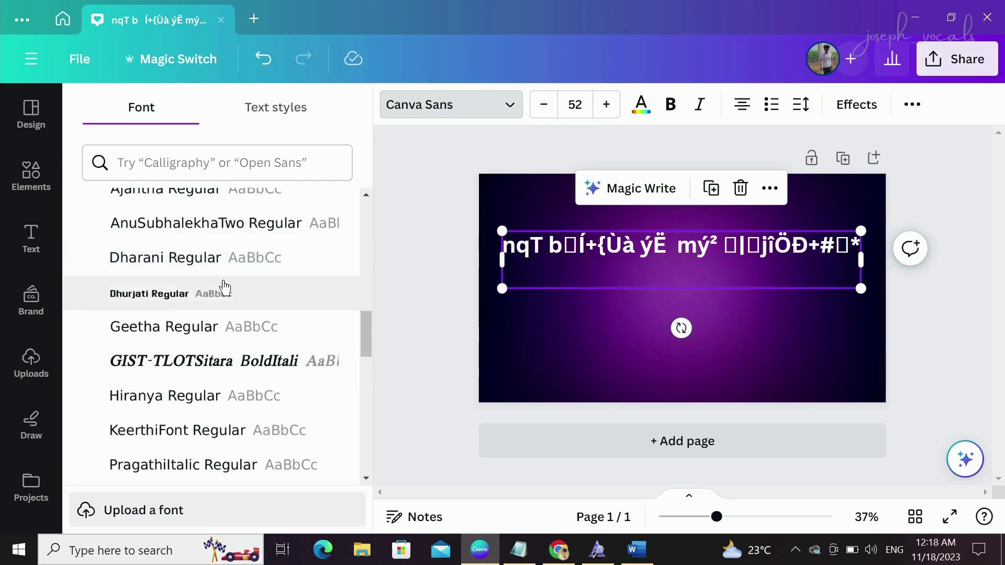
scroll(233, 297, "down", 2)
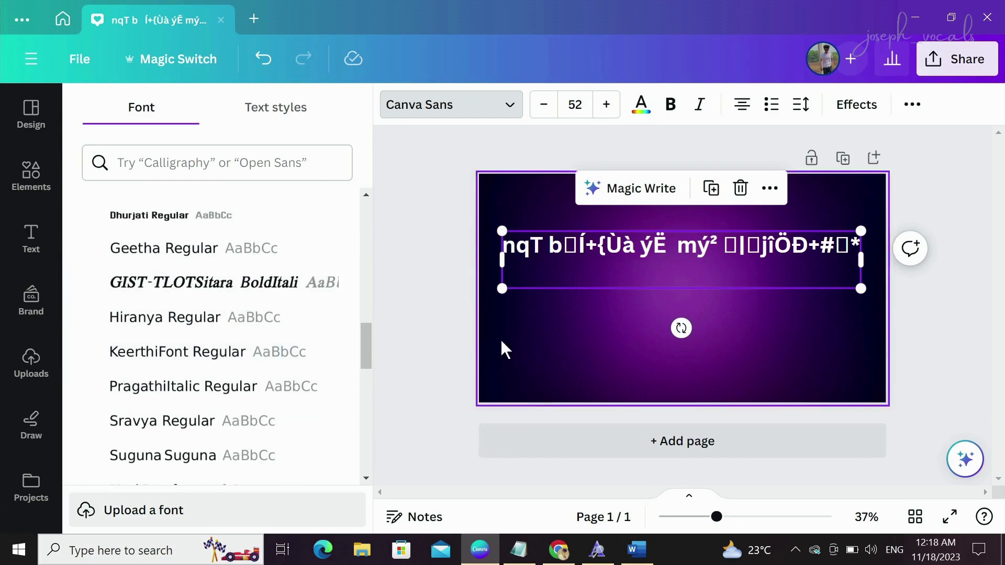
left_click(244, 367)
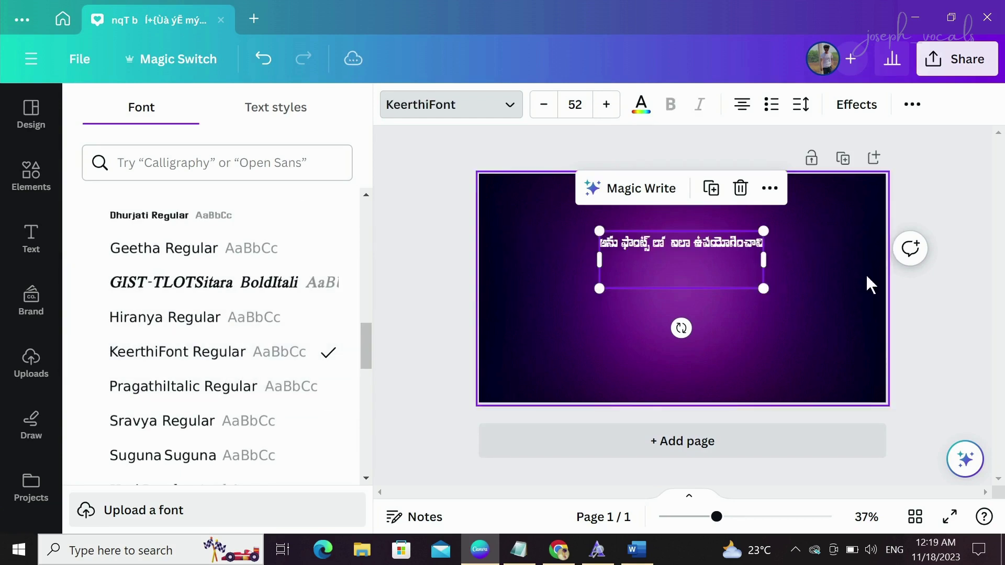
Enlarge the Telugu heading to size 104, fit it within the page, and cut all the words after "అను ఫాంట్స్".
left_click_drag(763, 294, 926, 346)
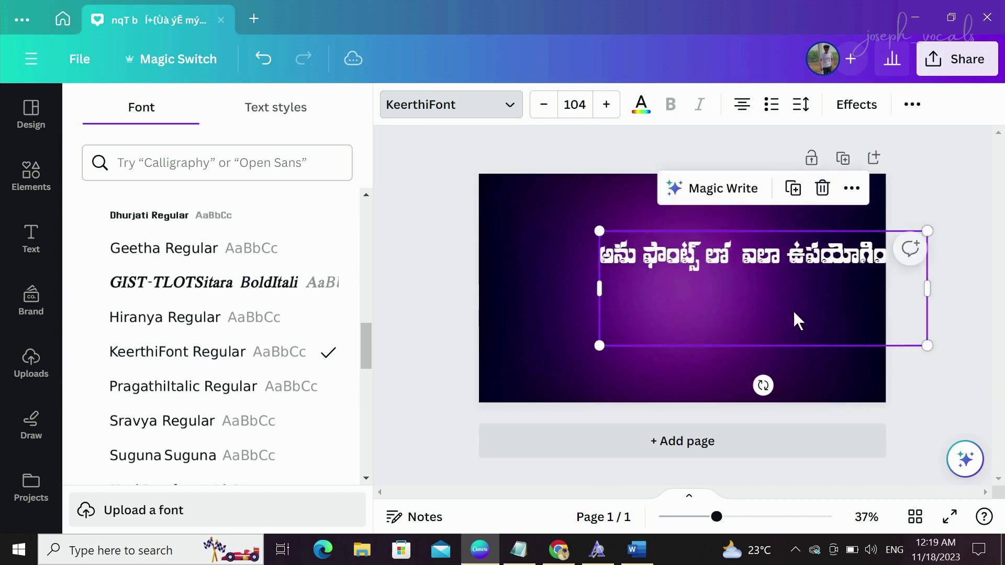
left_click_drag(794, 321, 702, 306)
left_click(613, 255)
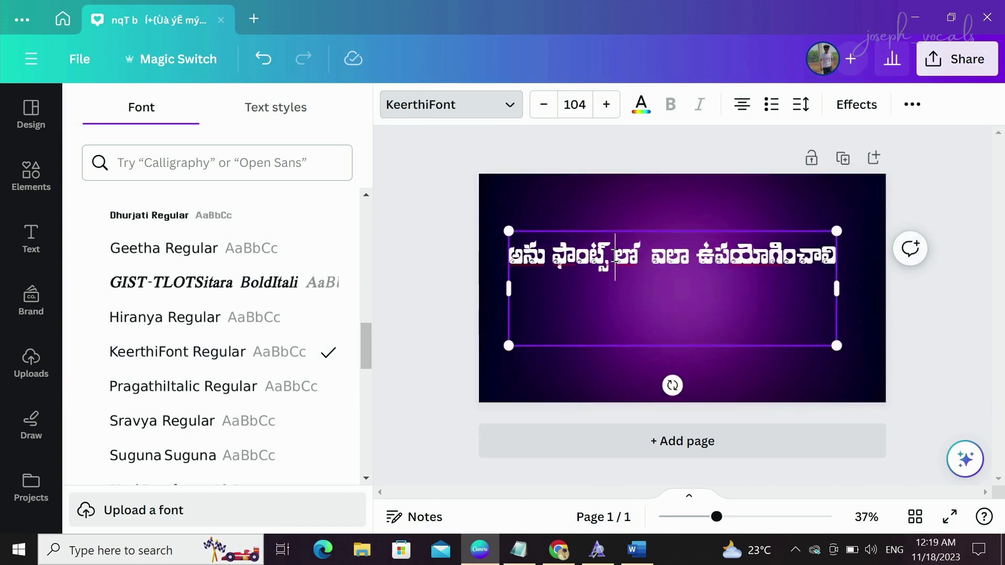
left_click_drag(613, 256, 887, 272)
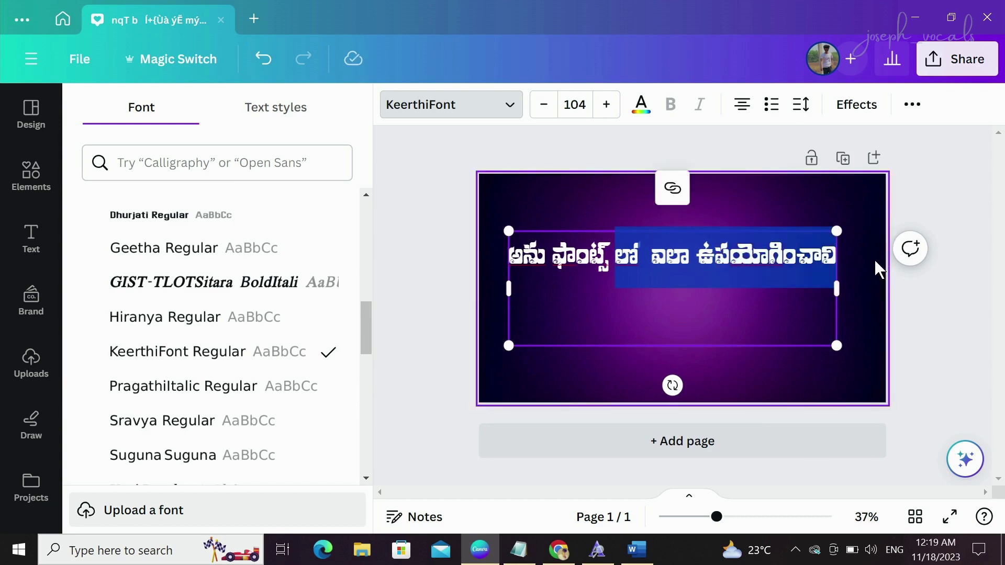
key("Delete")
key("Escape")
Enlarge the "అను ఫాంట్స్" text to size 210 and move it into the upper-left corner of the design.
left_click_drag(731, 300, 838, 354)
left_click(853, 325)
left_click_drag(796, 298, 663, 235)
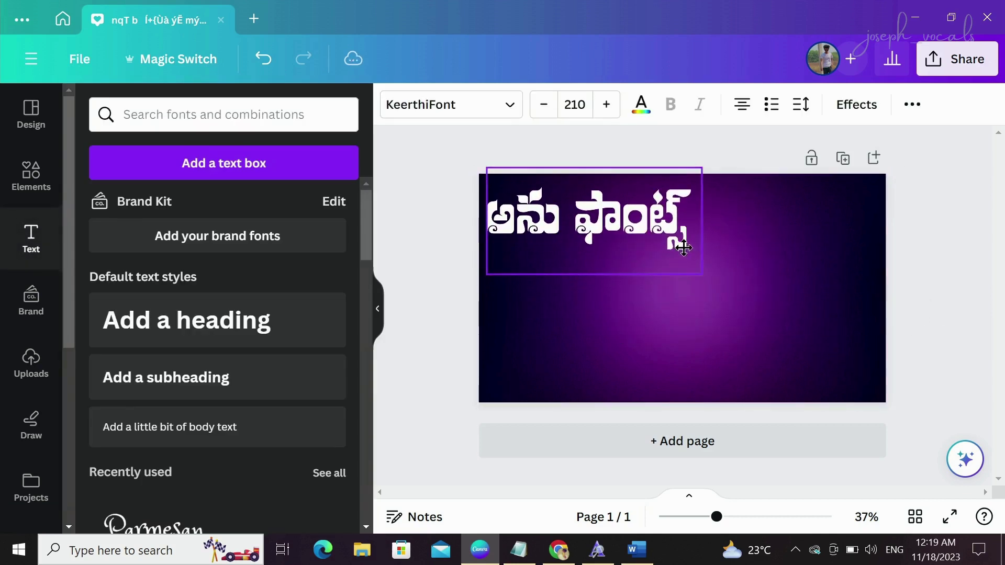
left_click(904, 302)
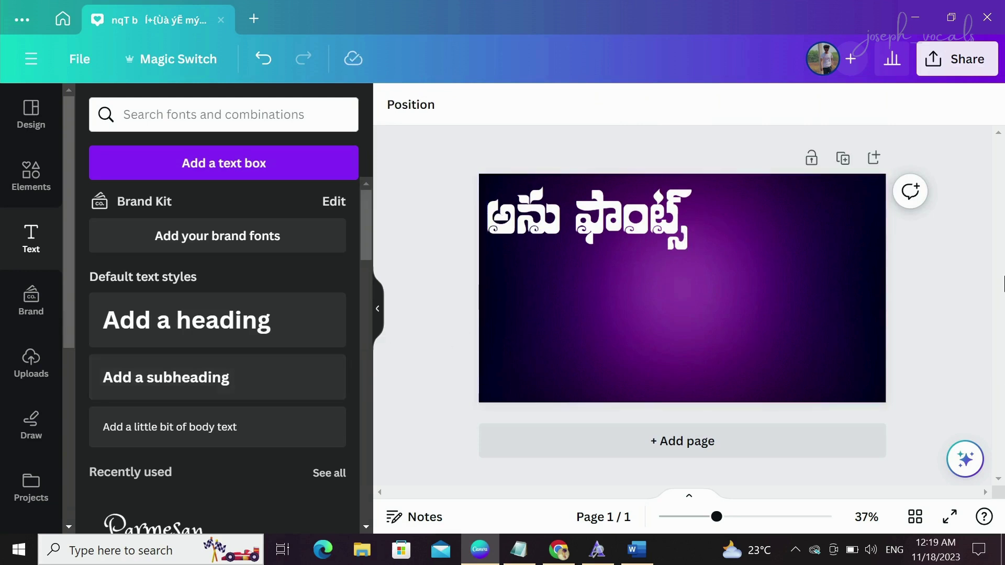
Add a heading reading "CANVA", scale it to size 107, and place it beneath the "అను ఫాంట్స్" text.
left_click(258, 323)
key("BackSpace")
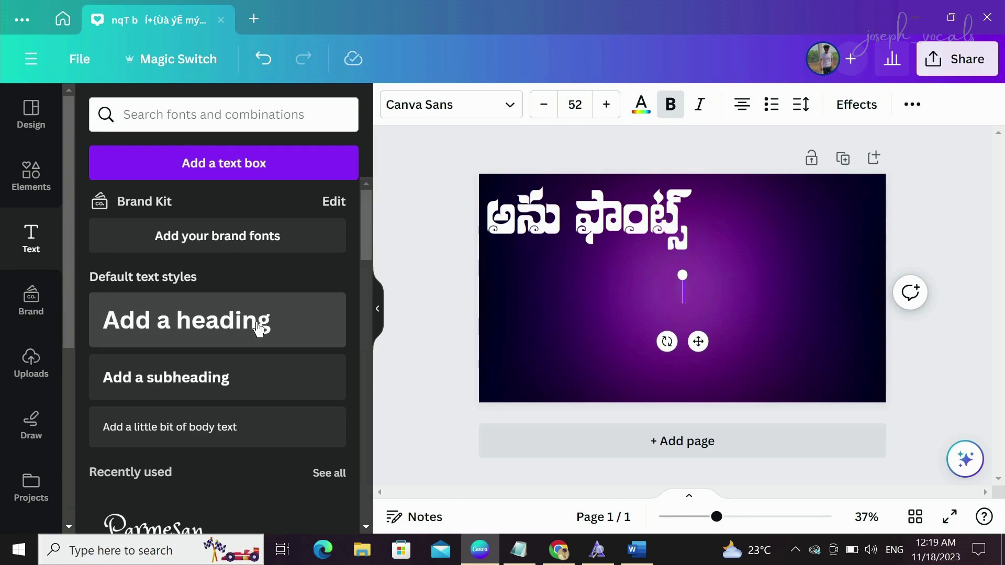
type("CANVA")
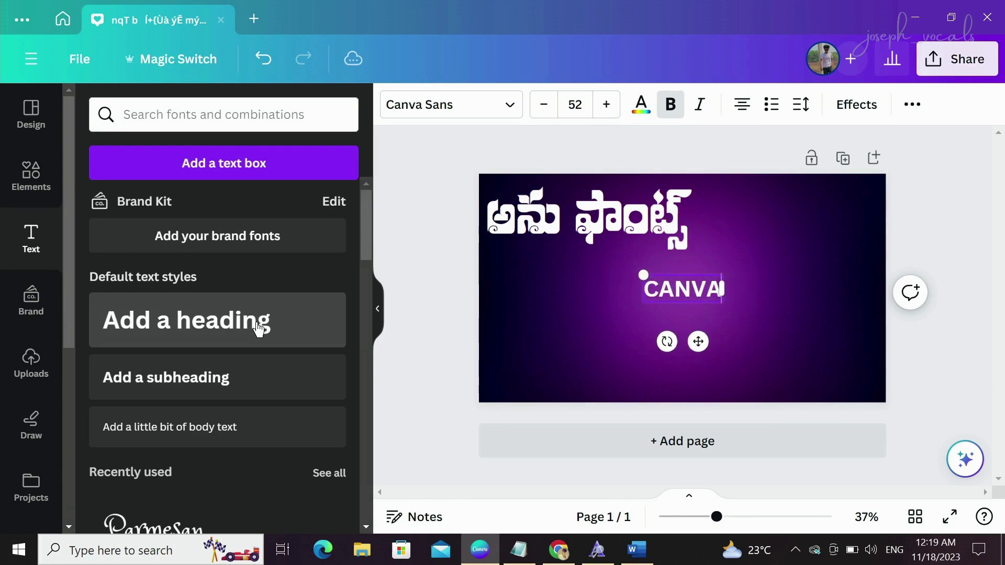
left_click_drag(690, 285, 668, 337)
left_click_drag(626, 297, 610, 288)
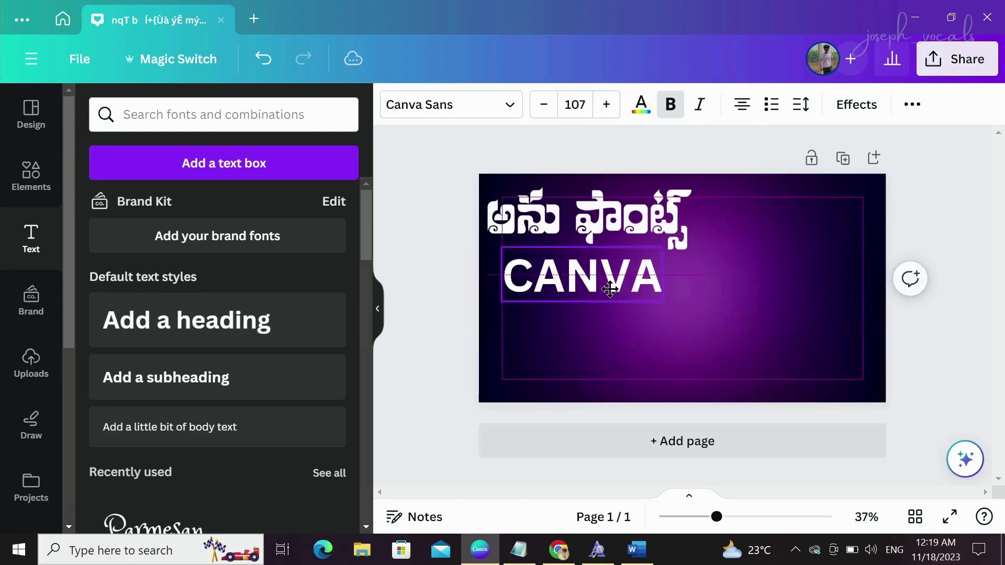
left_click(718, 284)
Set the "CANVA" heading's font to Futura Display from the Display font category.
left_click(581, 275)
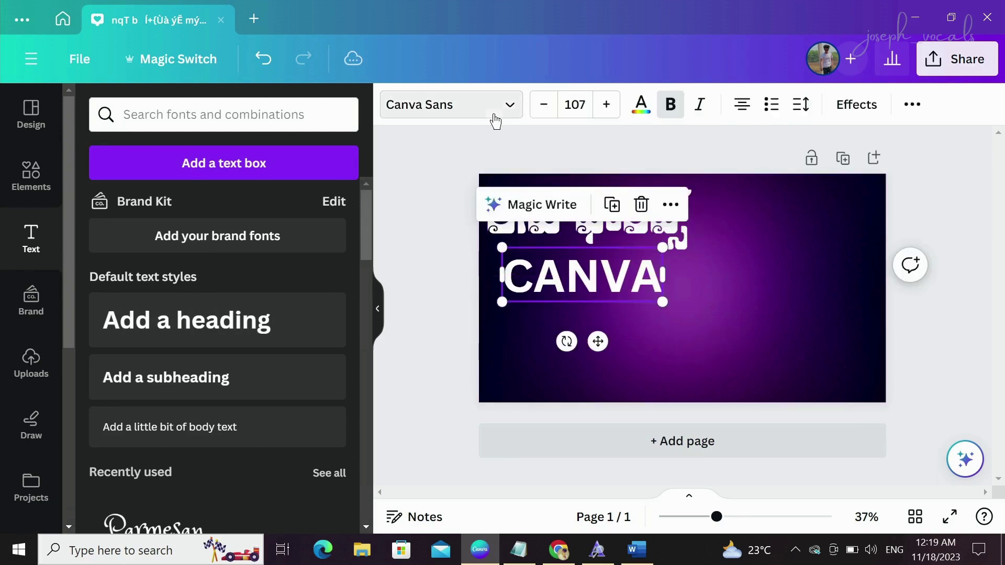
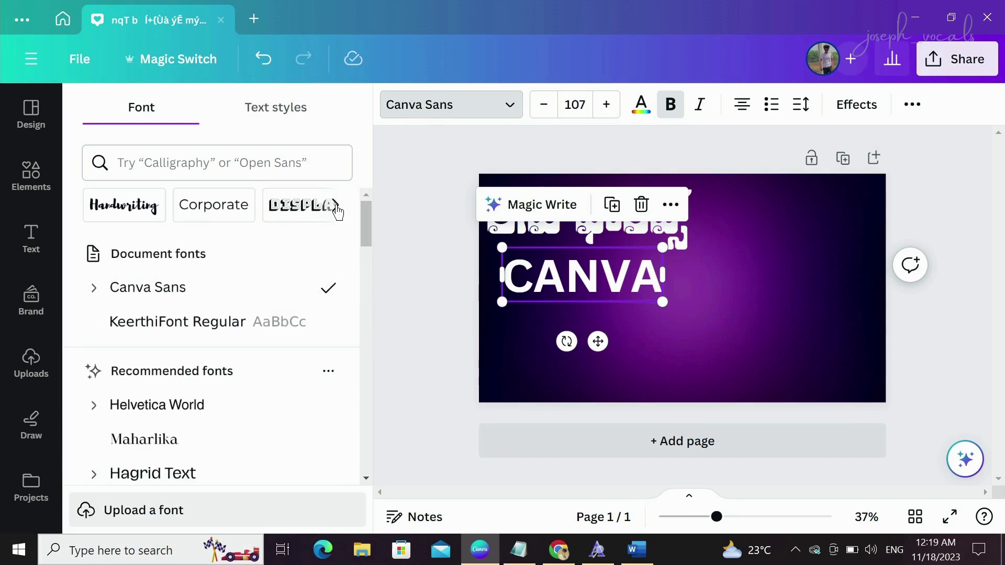
left_click(336, 207)
left_click(337, 207)
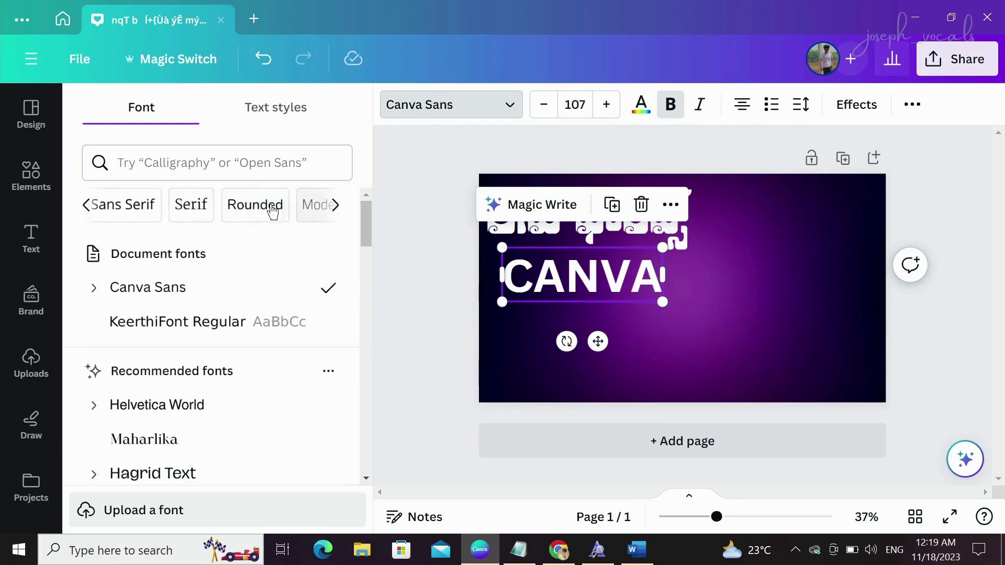
left_click(336, 207)
left_click(96, 209)
left_click(95, 209)
left_click(95, 210)
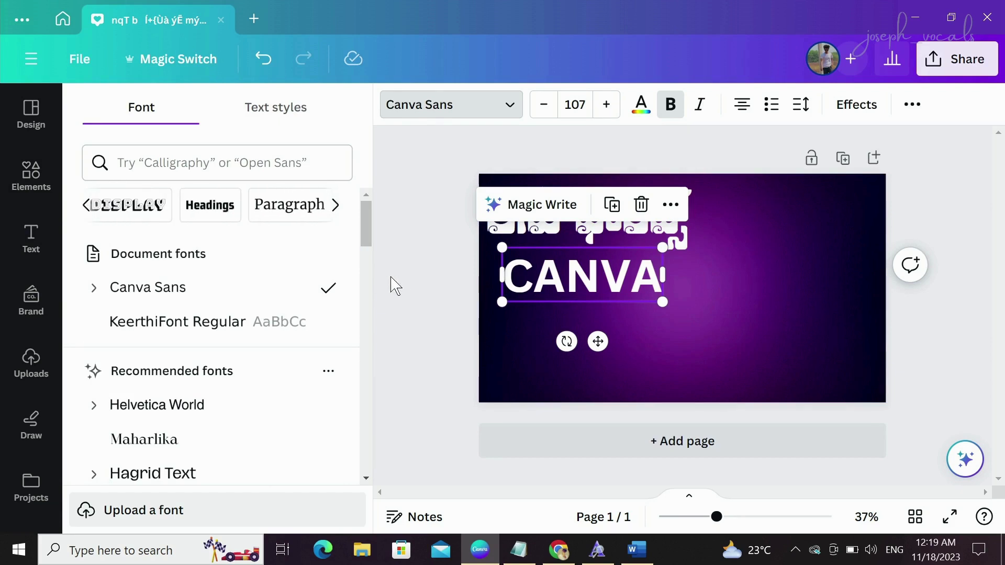
left_click(131, 210)
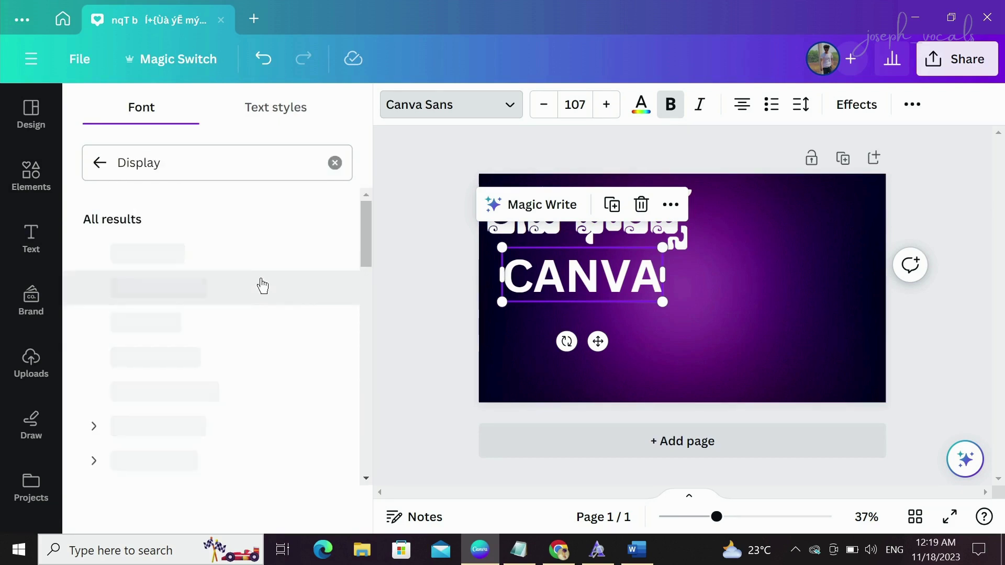
left_click(214, 330)
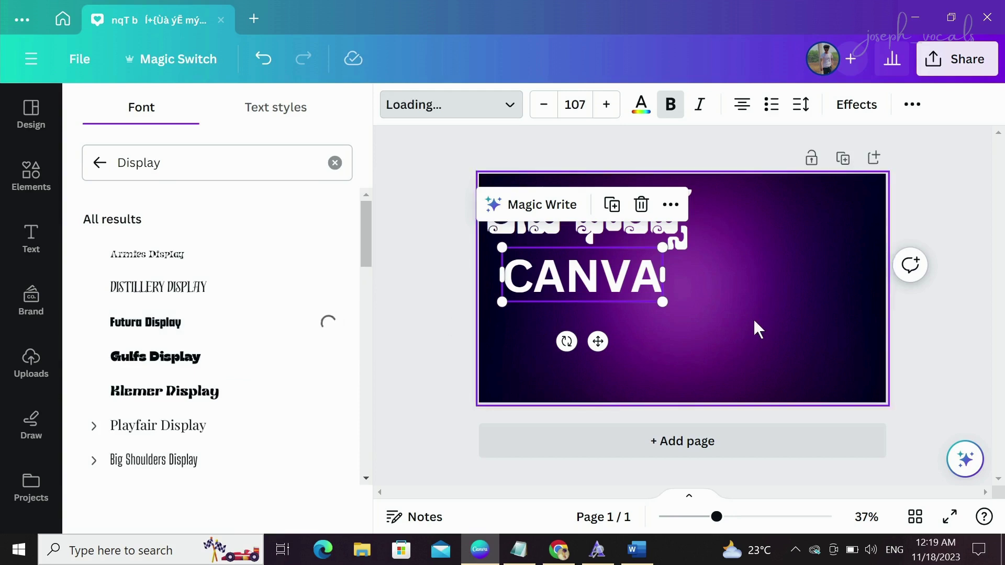
Enlarge the "CANVA" heading to size 138 and align it just below the Telugu text.
left_click_drag(631, 303, 592, 278)
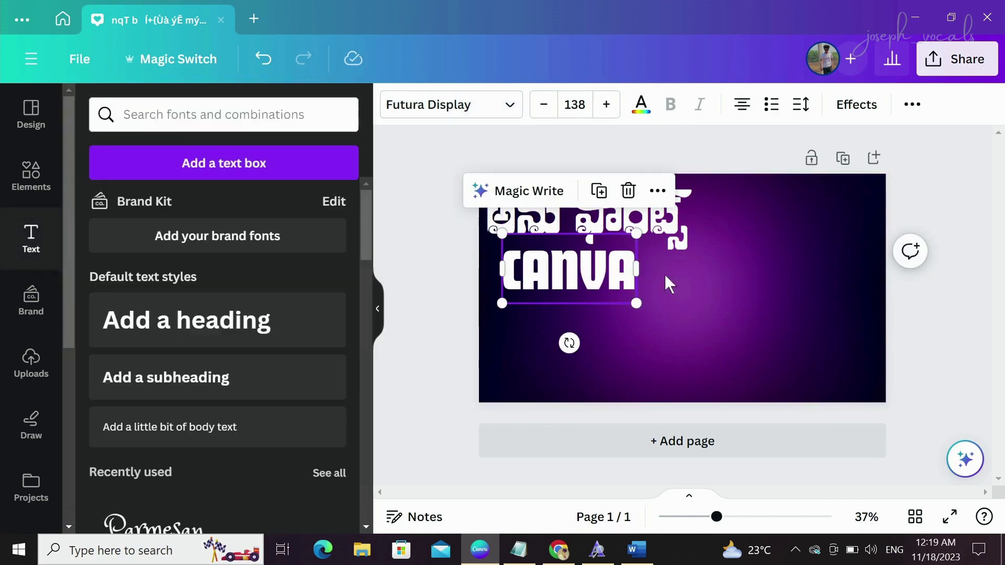
left_click_drag(600, 283, 594, 282)
left_click(947, 321)
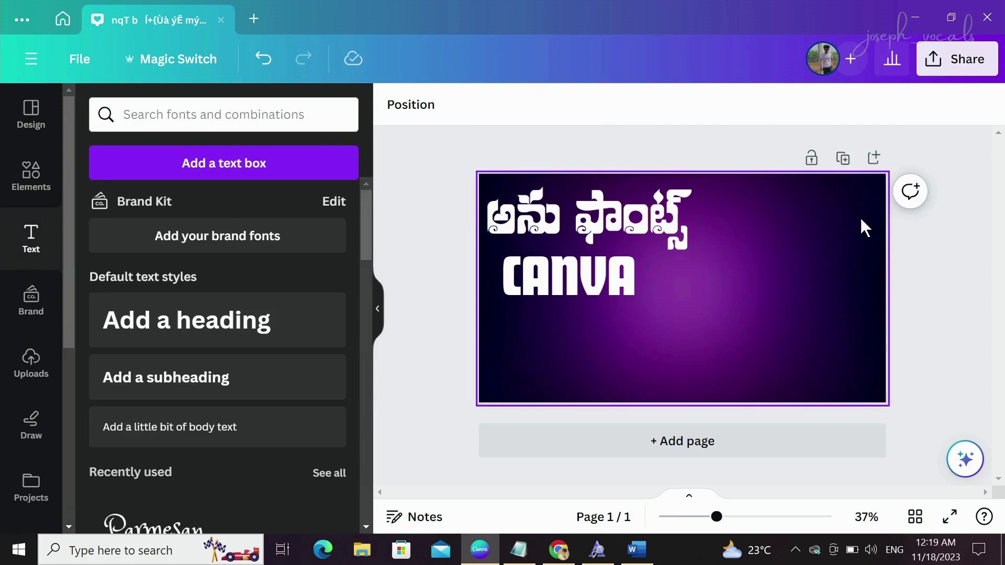
Duplicate the "అను ఫాంట్స్" text and replace the copy's content with the cut words "లో ఎలా ఉపయోగించాలి".
left_click(634, 229)
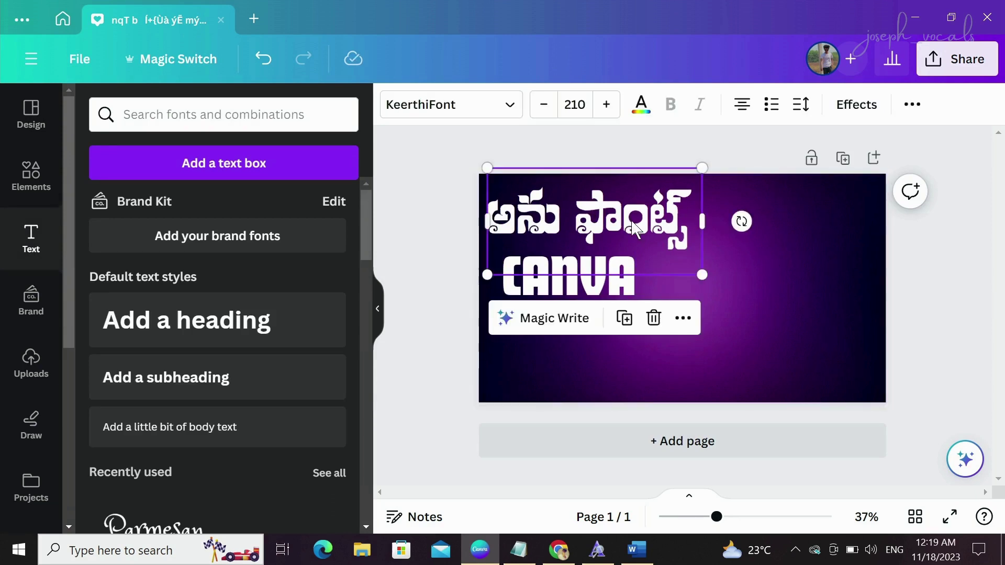
left_click(625, 318)
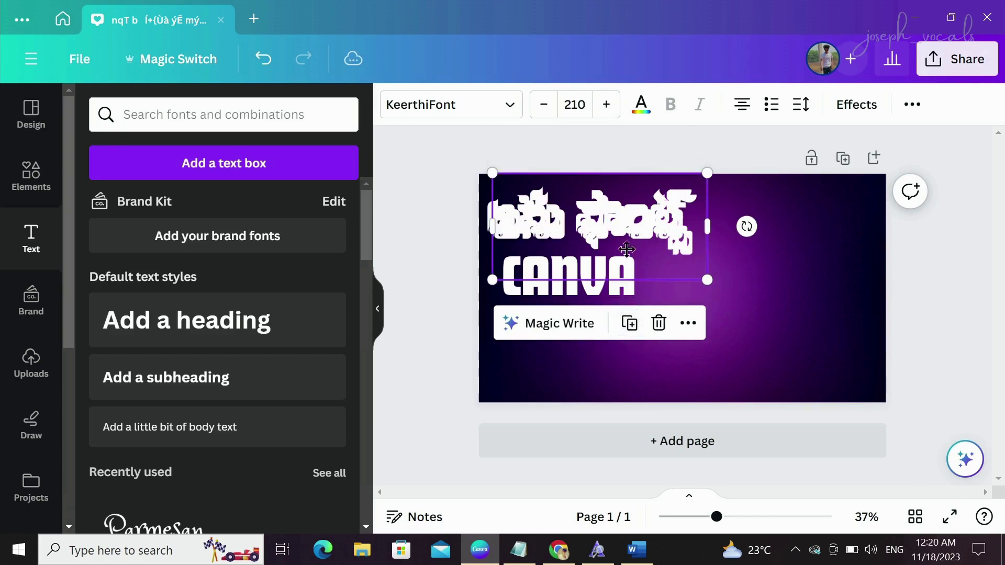
double_click(728, 370)
key("ctrl+v")
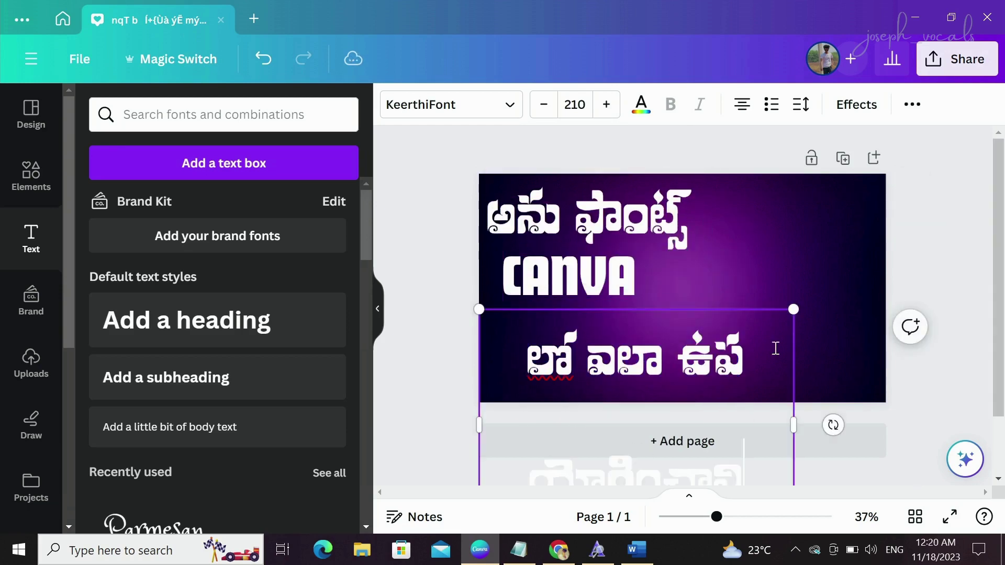
Move the duplicated text box up and remove the word "లో" from it.
left_click_drag(540, 359, 596, 245)
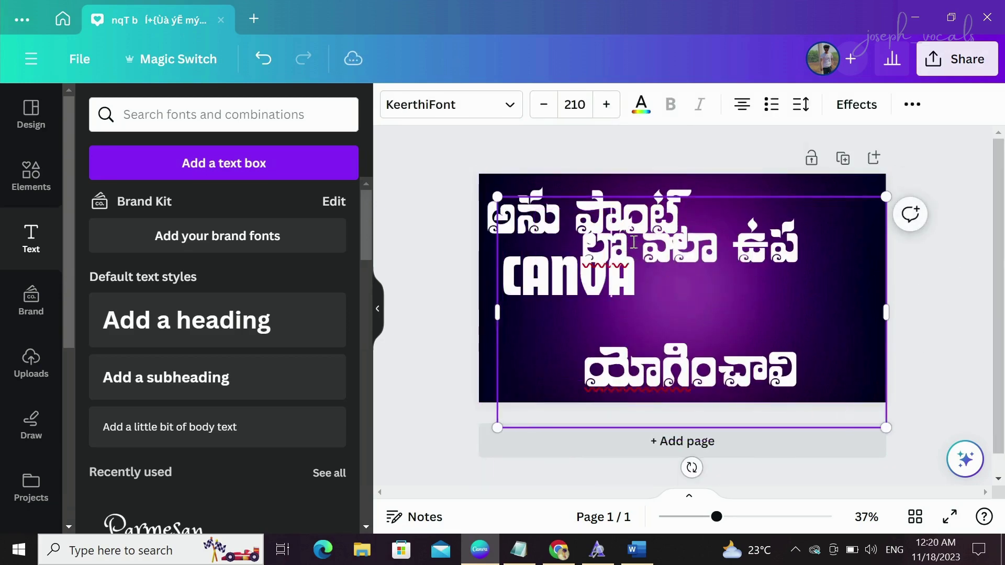
double_click(596, 245)
key("ctrl+c")
key("BackSpace")
Reduce the "ఎలా ఉపయోగించాలి" text to size 142 and fit it on one line beneath "CANVA".
left_click_drag(814, 283, 771, 385)
left_click_drag(841, 406, 612, 339)
left_click(850, 265)
left_click(586, 351)
left_click_drag(667, 361, 768, 373)
Break the text onto a new line before "ఉపయోగించాలి" and move the box so "ఎలా" sits beside "CANVA".
left_click(604, 331)
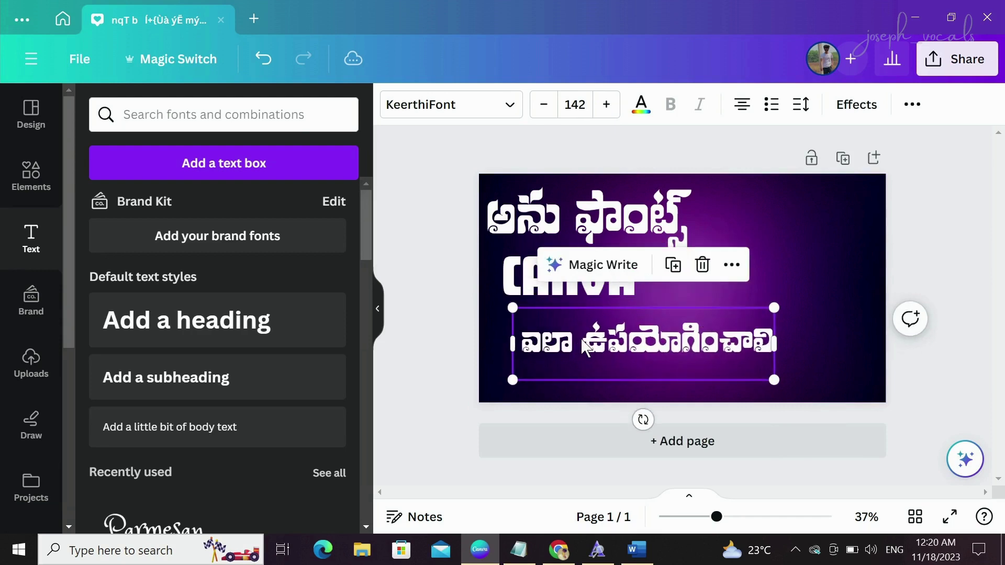
key("Return")
left_click(859, 296)
left_click_drag(702, 371, 724, 293)
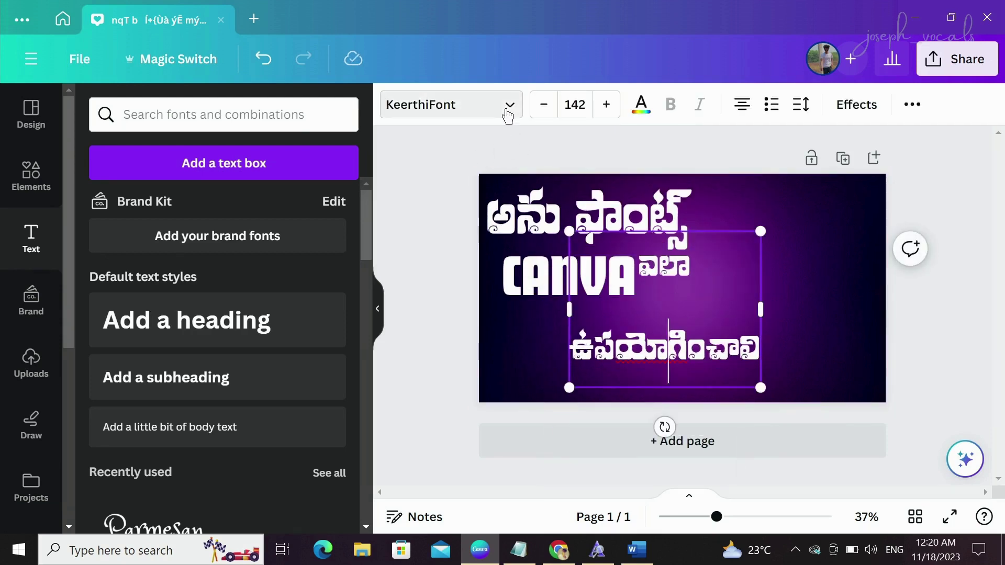
Set the font of the "ఉపయోగించాలి" line to the uploaded PragathiItalic Regular.
left_click(507, 105)
left_click(334, 164)
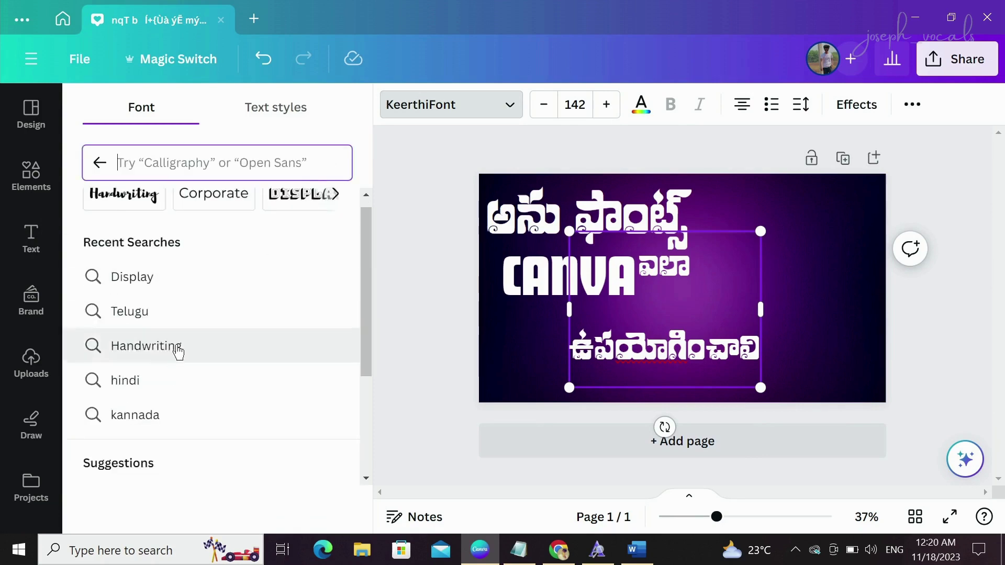
scroll(184, 353, "down", 2)
left_click(103, 164)
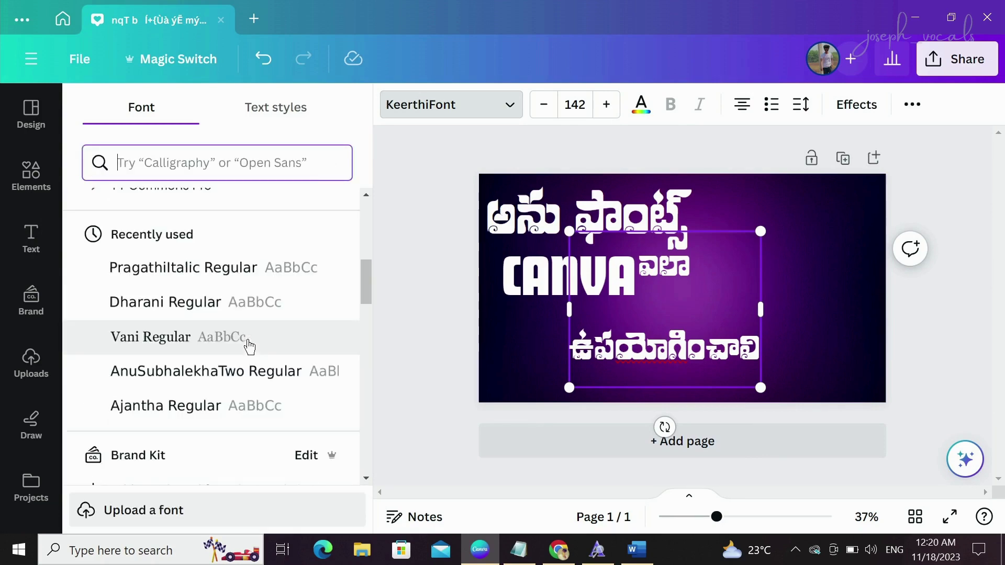
scroll(229, 372, "down", 5)
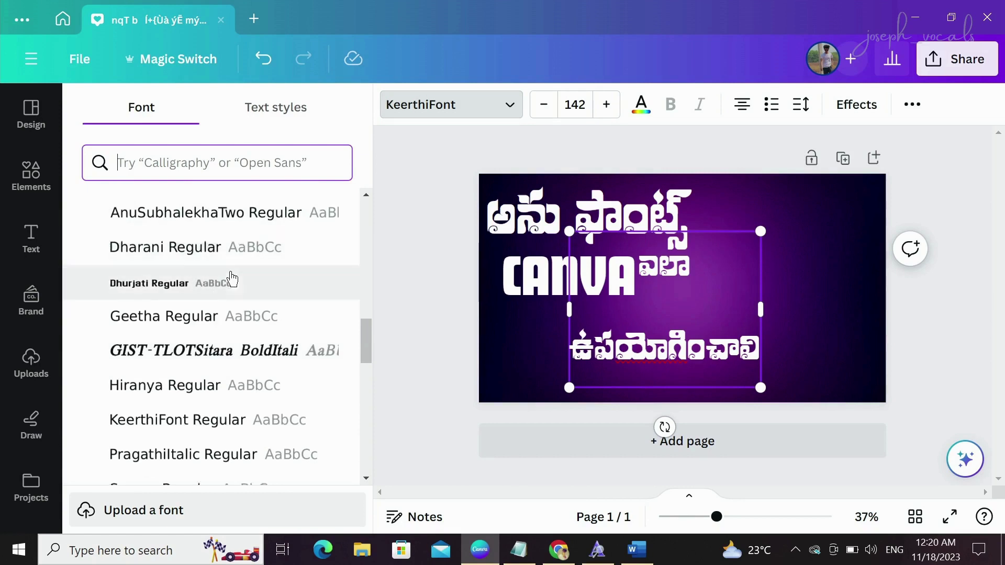
scroll(226, 293, "down", 3)
left_click(207, 313)
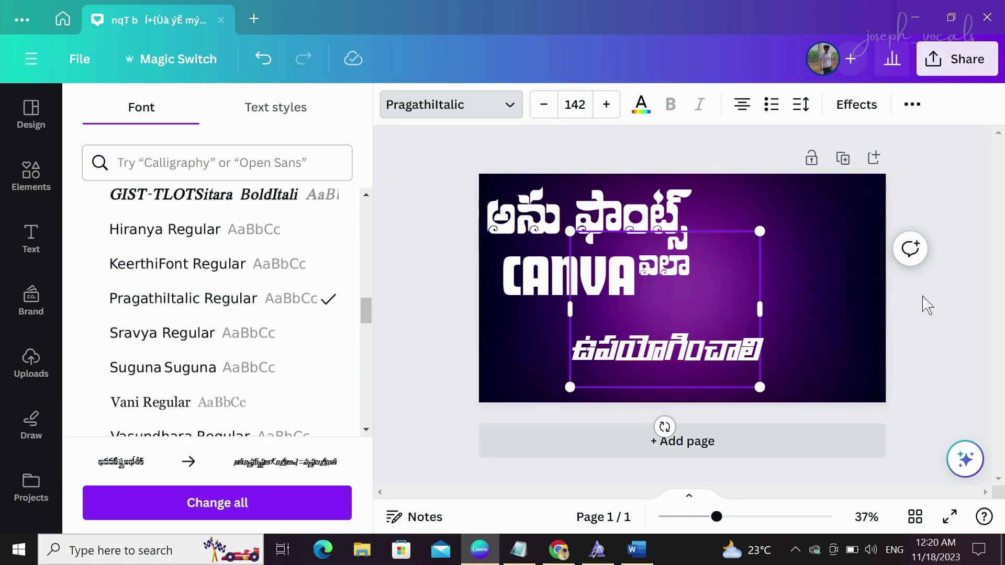
left_click(922, 303)
Shift the "ఎలా ఉపయోగించాలి" text box right, clear of "CANVA", and apply PragathiItalic Regular to the whole box.
left_click_drag(735, 312, 802, 310)
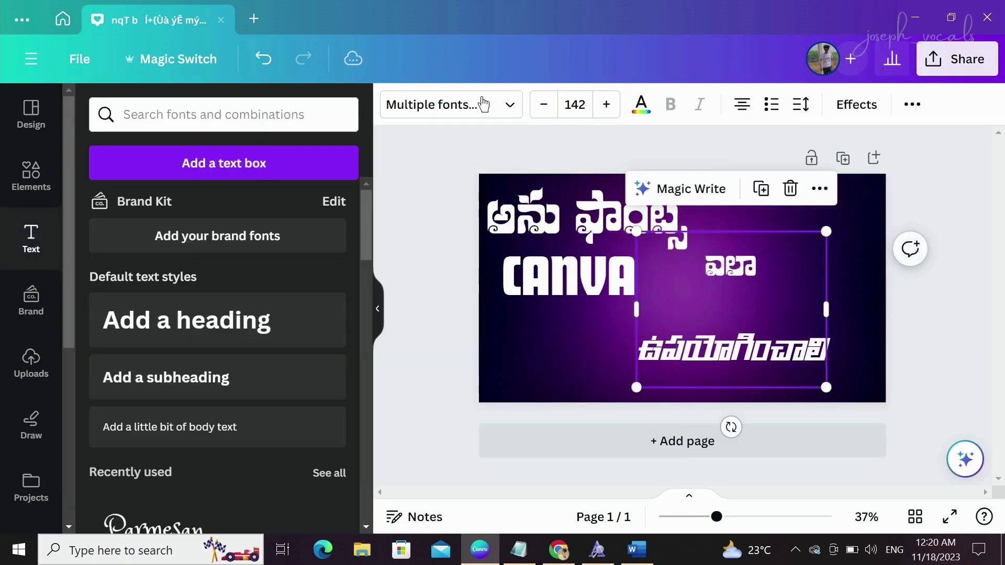
left_click(464, 105)
left_click(224, 303)
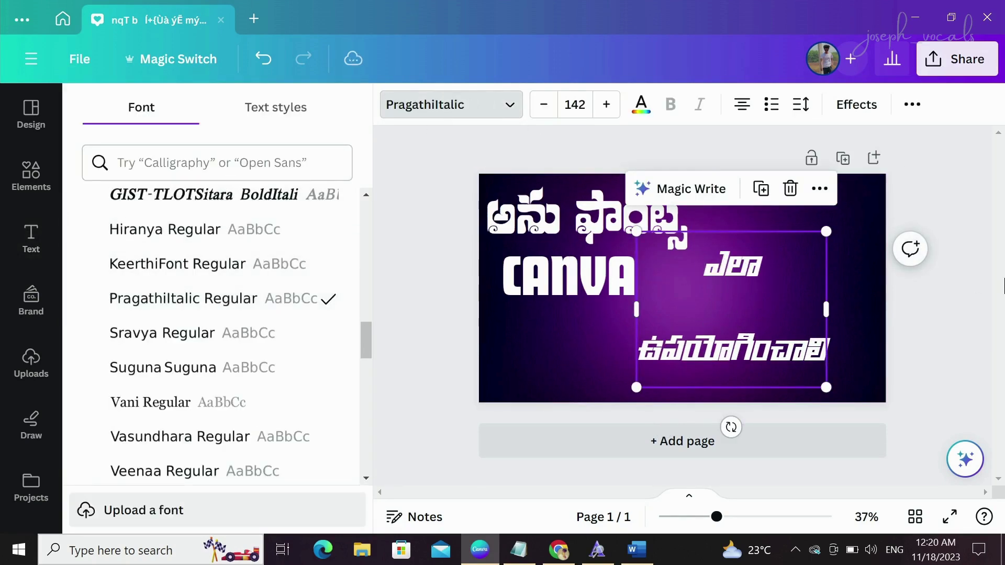
Tighten the line spacing of the "ఎలా ఉపయోగించాలి" text box to bring its two lines closer together.
left_click(939, 297)
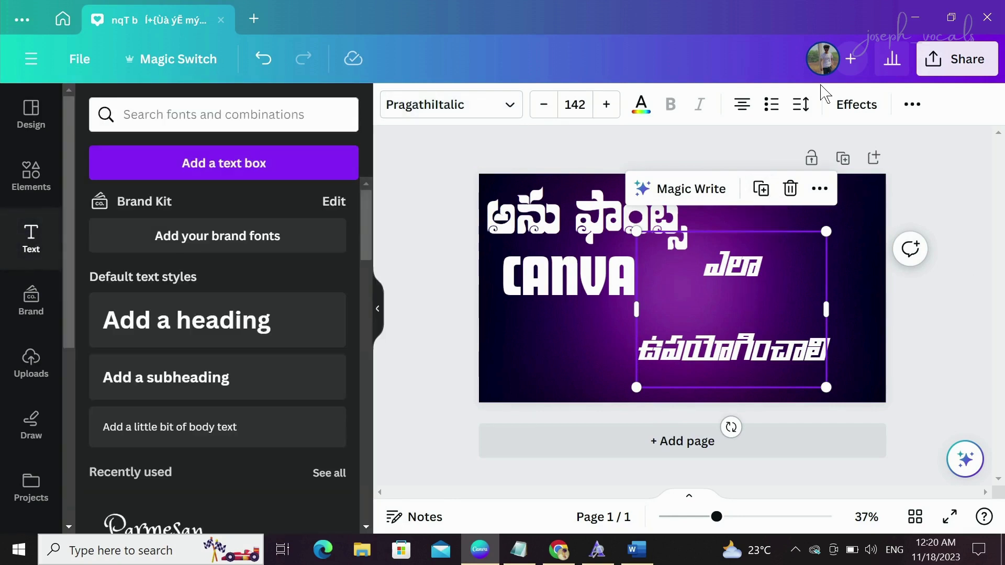
left_click(810, 114)
left_click_drag(871, 229, 796, 247)
Move the "ఎలా ఉపయోగించాలి" text box beneath "CANVA" and enlarge it to size 170.
left_click_drag(742, 306, 607, 368)
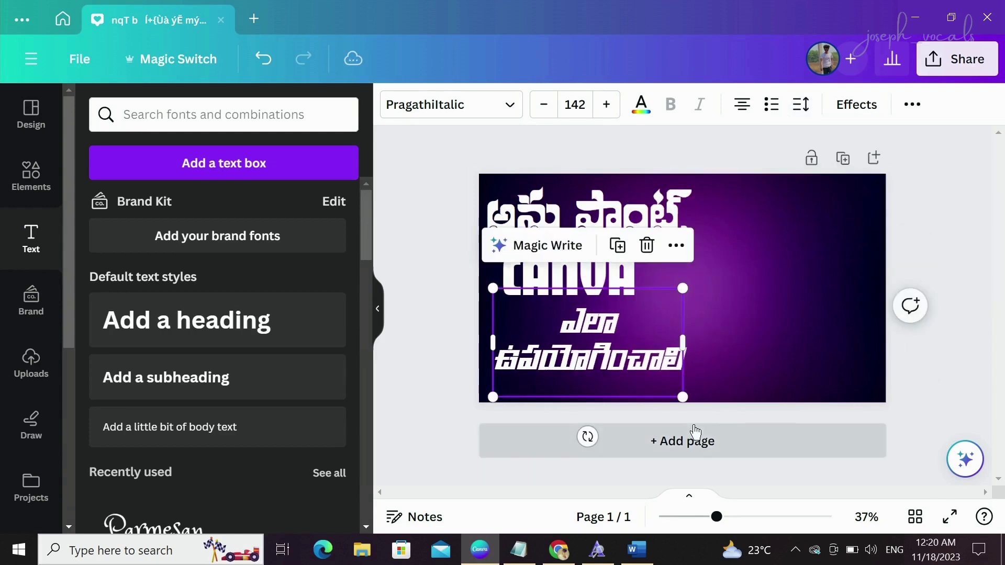
left_click_drag(689, 401, 684, 376)
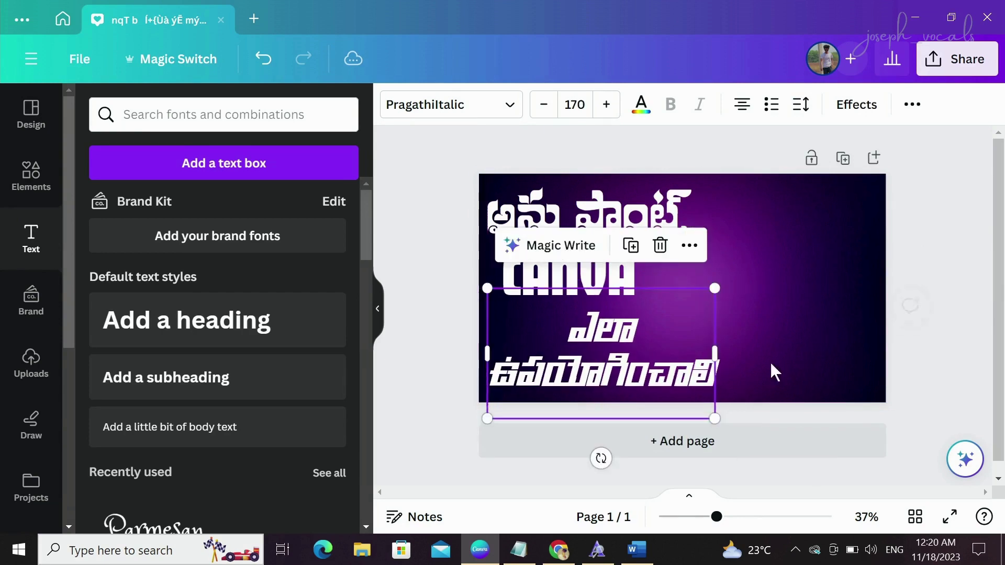
left_click(958, 255)
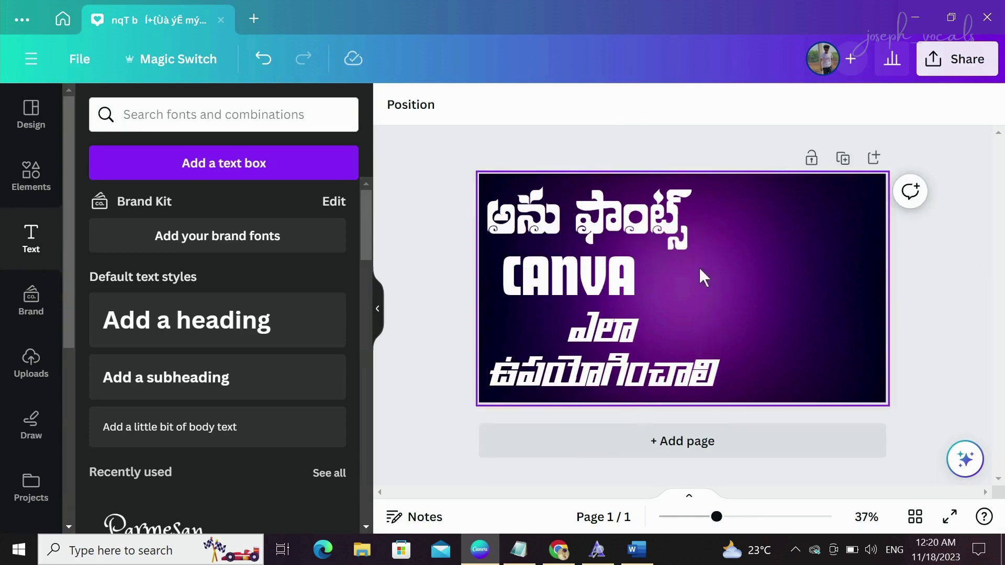
Switch to the Notepad file "notes" and copy the word "లో" from the Telugu line.
left_click(914, 17)
left_click(918, 15)
right_click(561, 121)
left_click(595, 156)
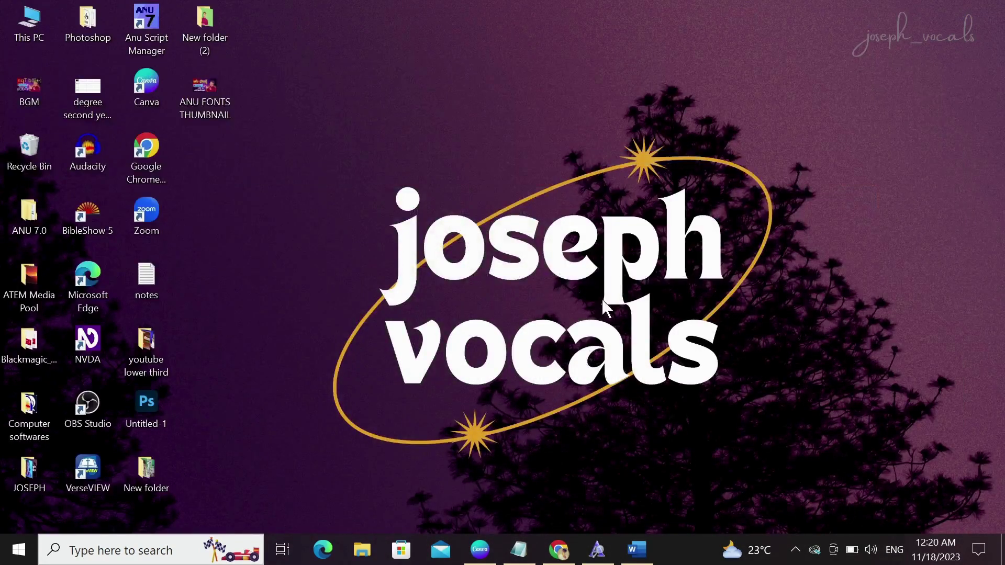
left_click(527, 538)
left_click(322, 175)
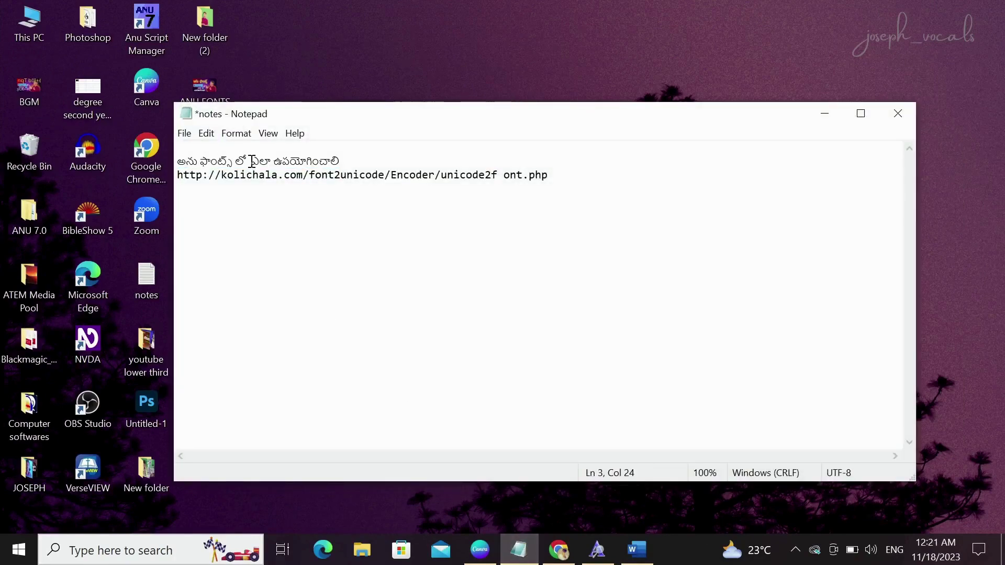
left_click_drag(252, 161, 243, 175)
left_click(258, 193)
left_click(825, 114)
Return to the Canva design and add a heading containing the copied word "లో".
left_click(480, 549)
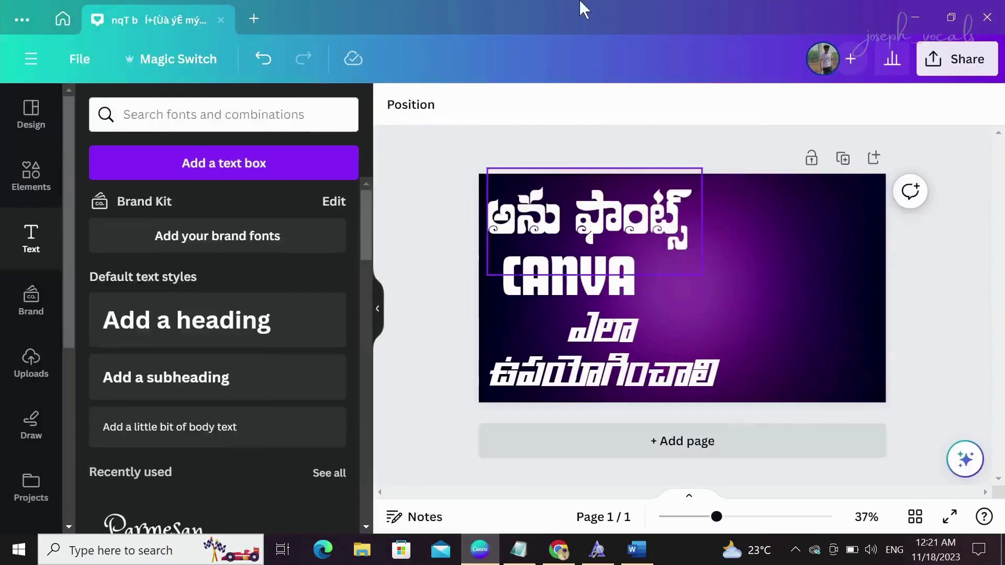
left_click(233, 330)
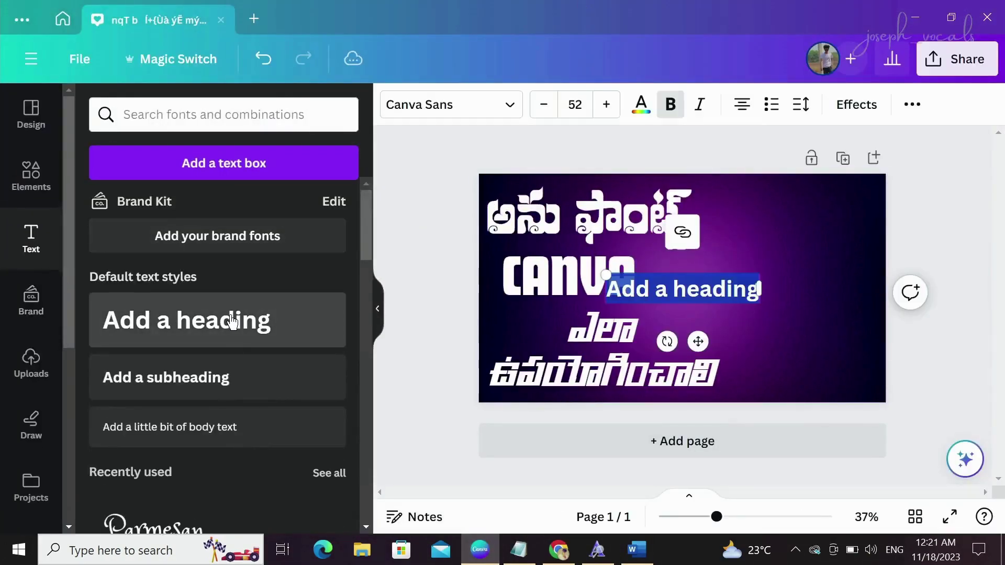
key("ctrl+v")
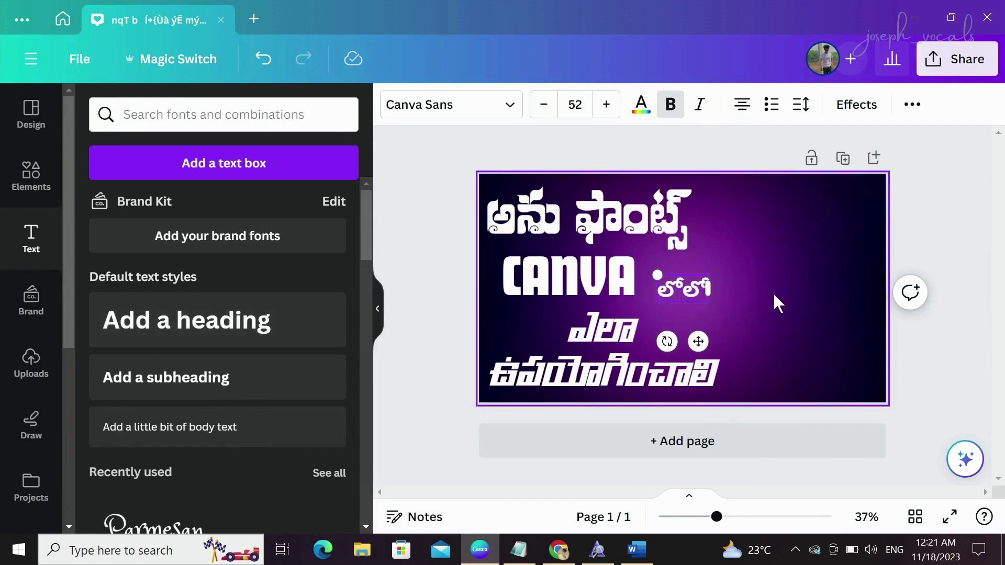
left_click(726, 292)
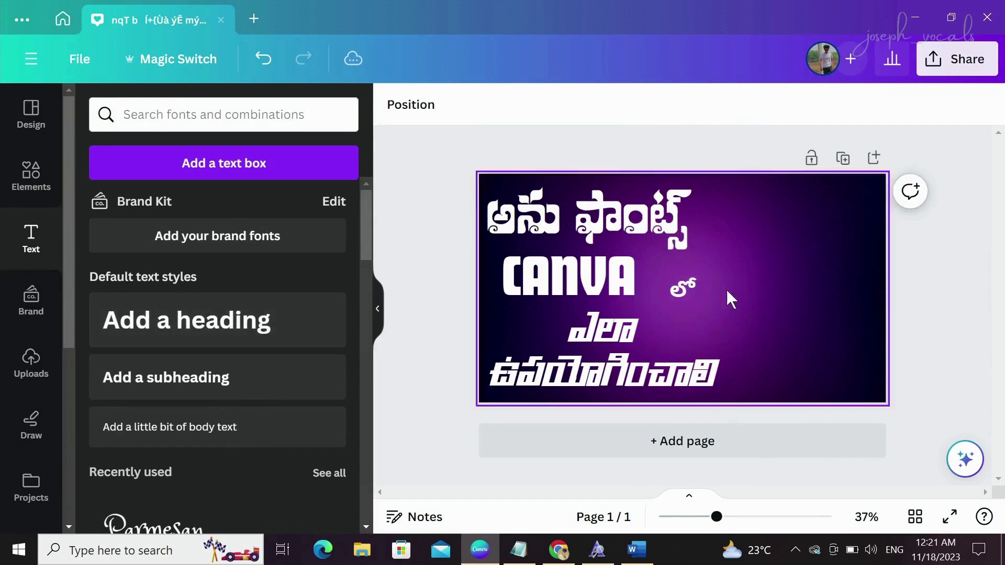
Enlarge the "లో" heading to size 92.4 and place it directly beside "CANVA".
left_click(691, 288)
left_click(690, 287)
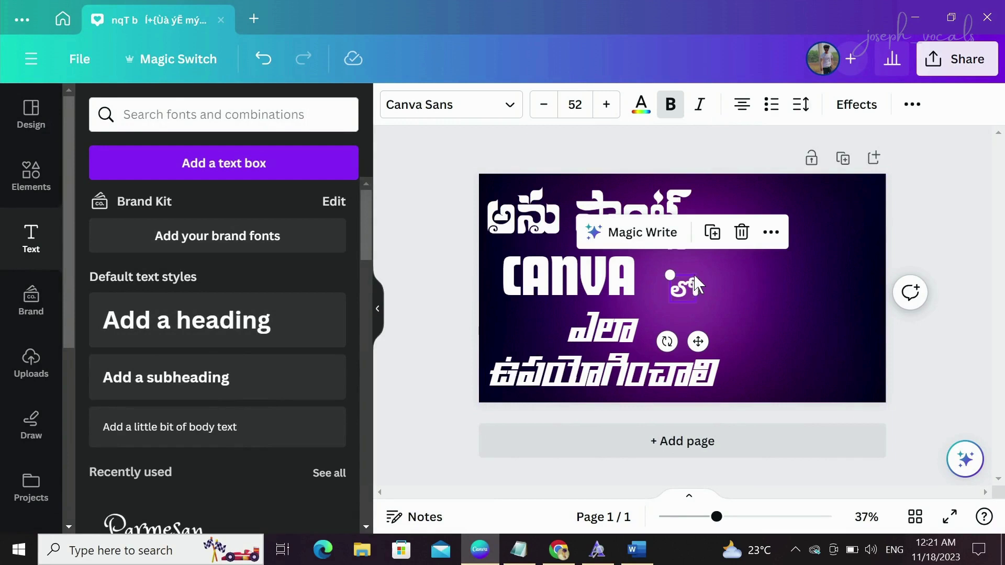
left_click_drag(696, 273, 716, 260)
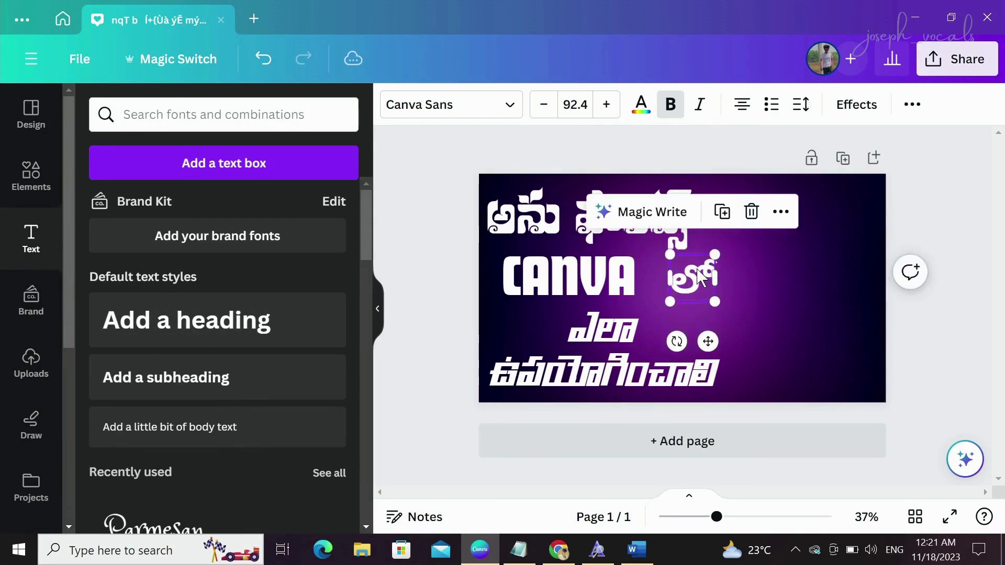
left_click(909, 219)
left_click_drag(690, 296, 660, 289)
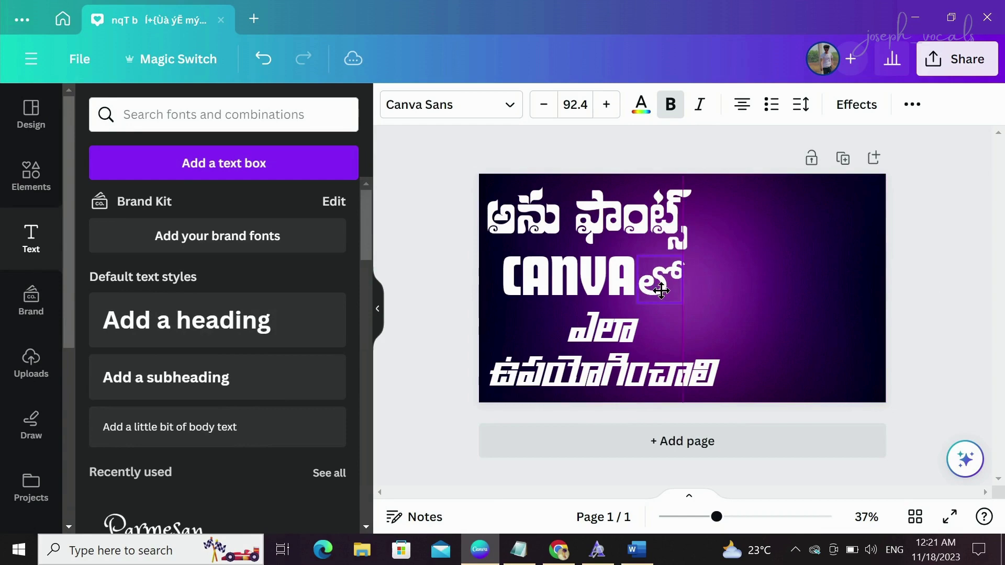
key("Escape")
Search the fonts for Telugu and apply Ramabhadra to the "లో" heading.
left_click(664, 293)
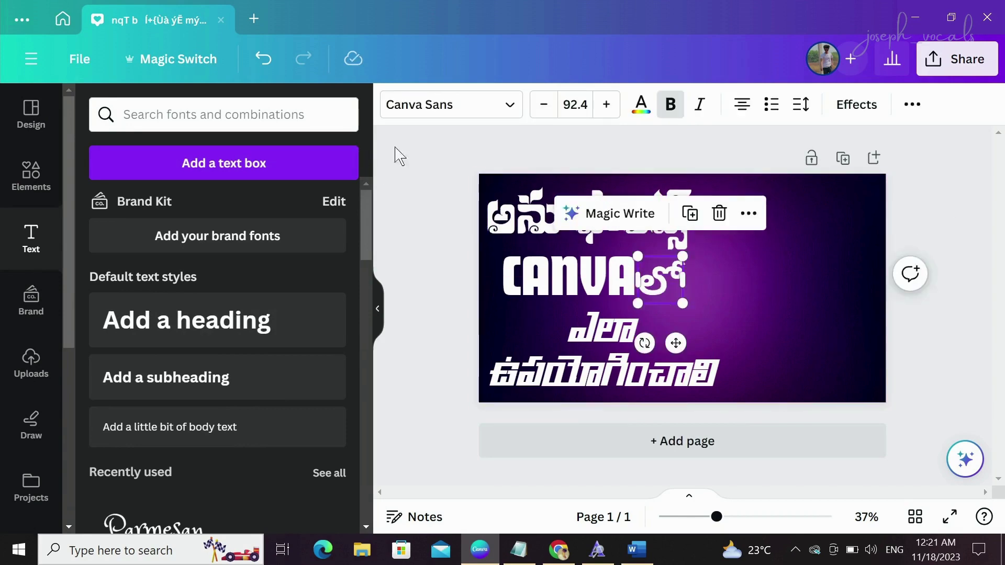
left_click(471, 107)
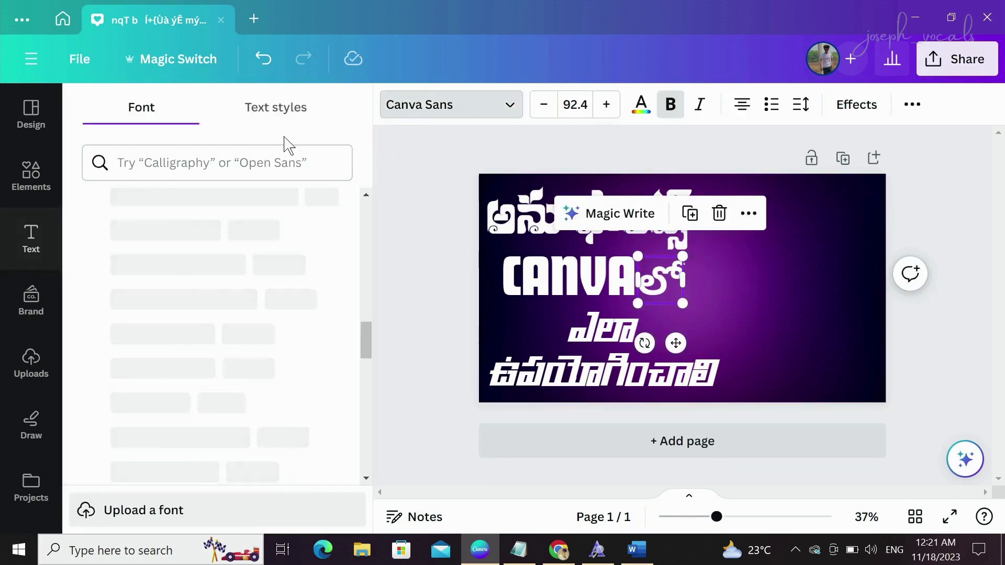
left_click(217, 164)
type("TE")
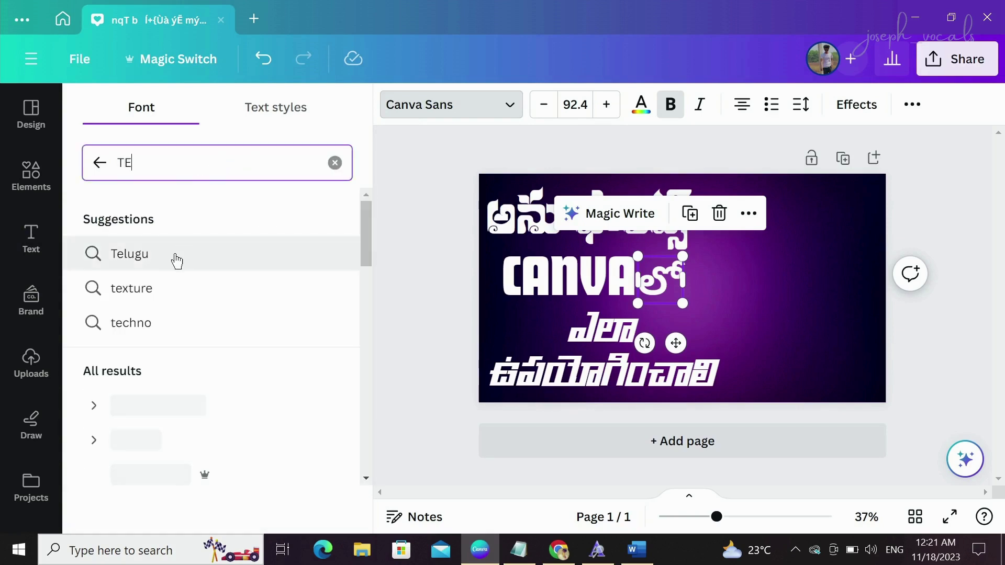
left_click(175, 256)
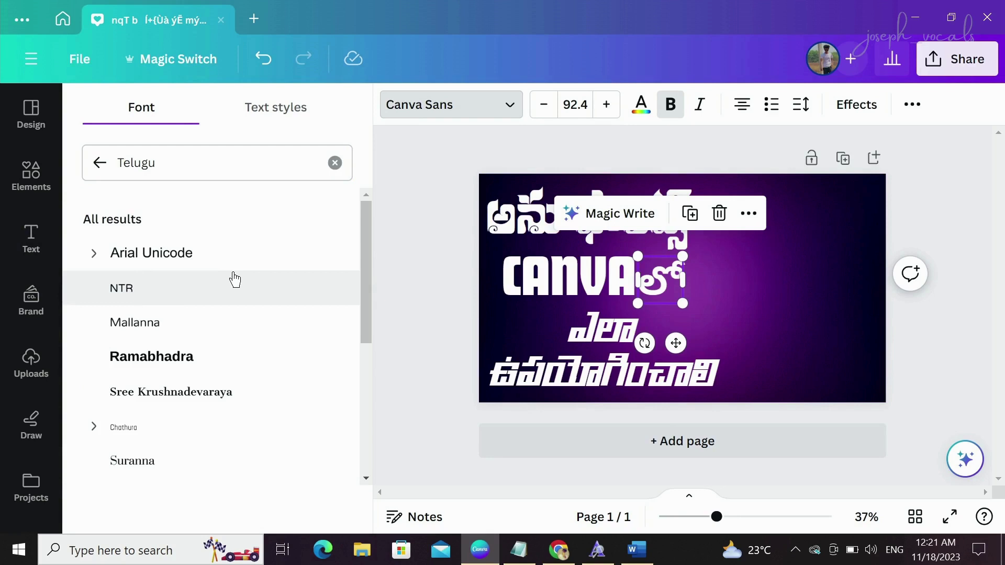
scroll(215, 314, "down", 5)
scroll(202, 326, "up", 5)
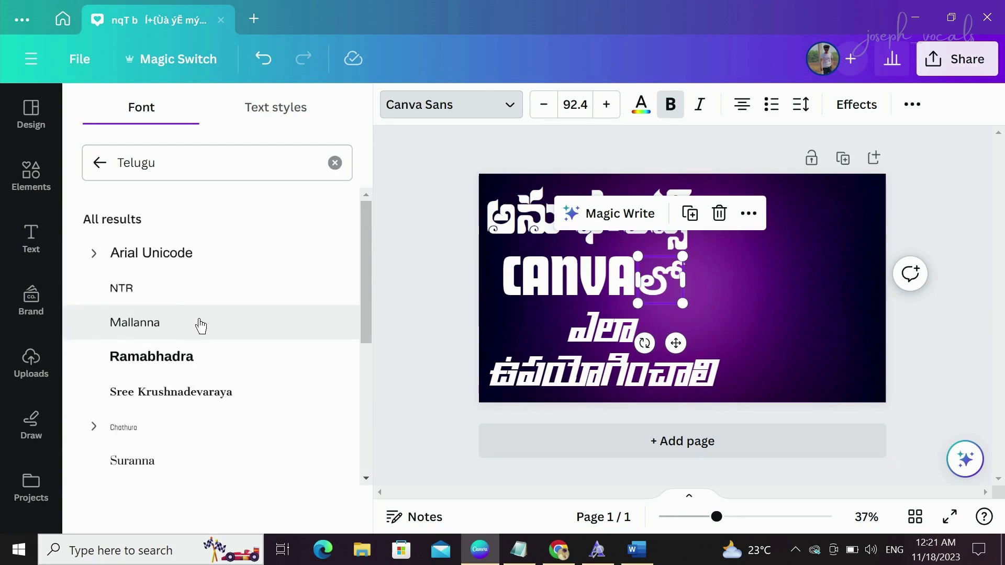
scroll(214, 372, "down", 5)
scroll(251, 366, "up", 5)
scroll(222, 361, "down", 5)
scroll(222, 361, "up", 5)
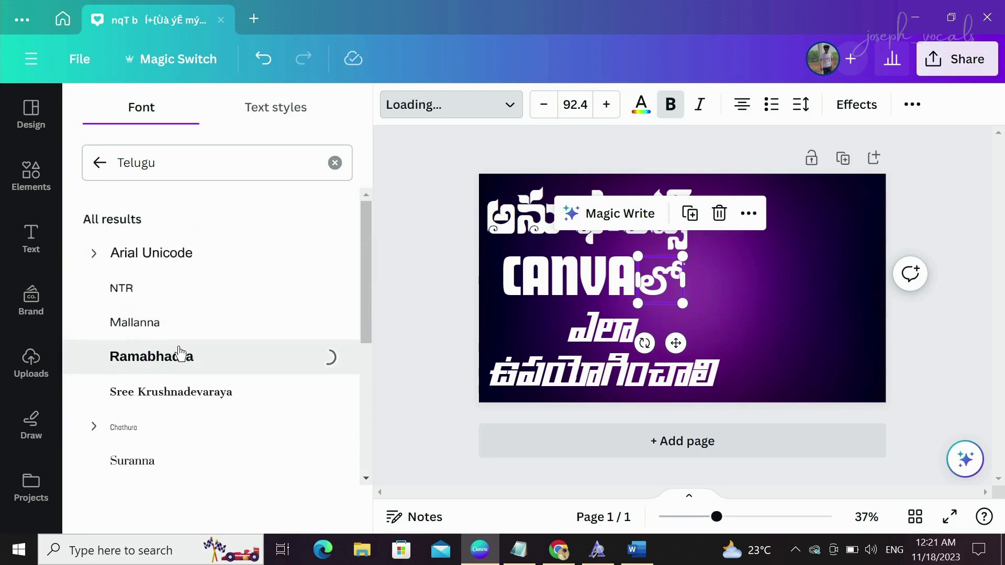
left_click(930, 229)
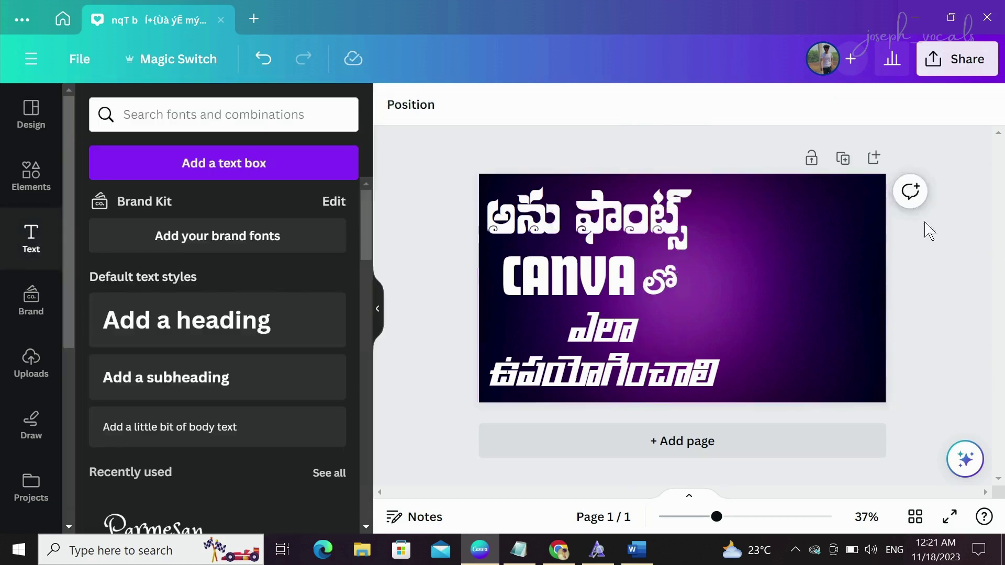
Adjust the "లో" heading to size 92.6 and nudge it closer to "CANVA".
left_click(657, 291)
left_click_drag(668, 302, 660, 277)
left_click(875, 242)
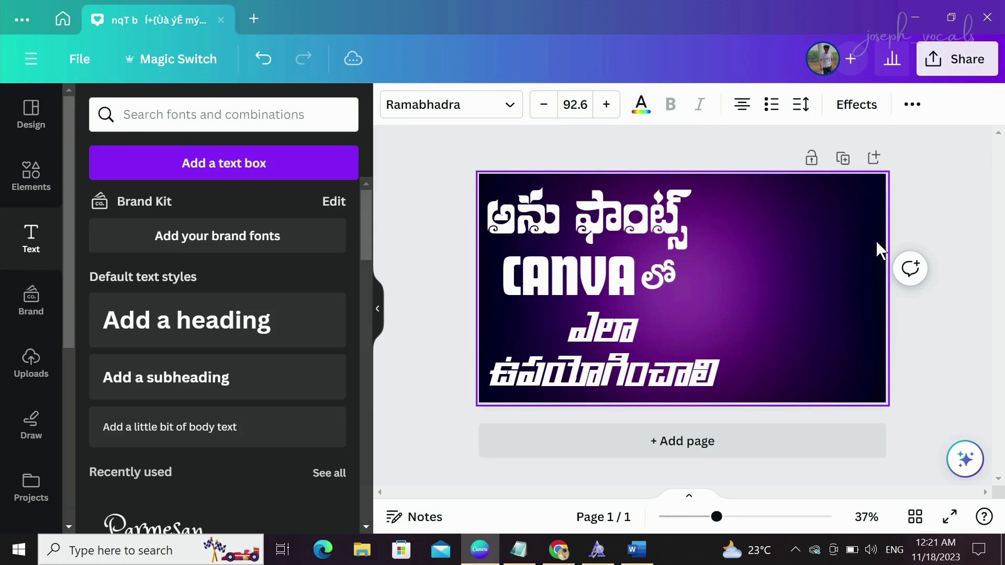
left_click(939, 225)
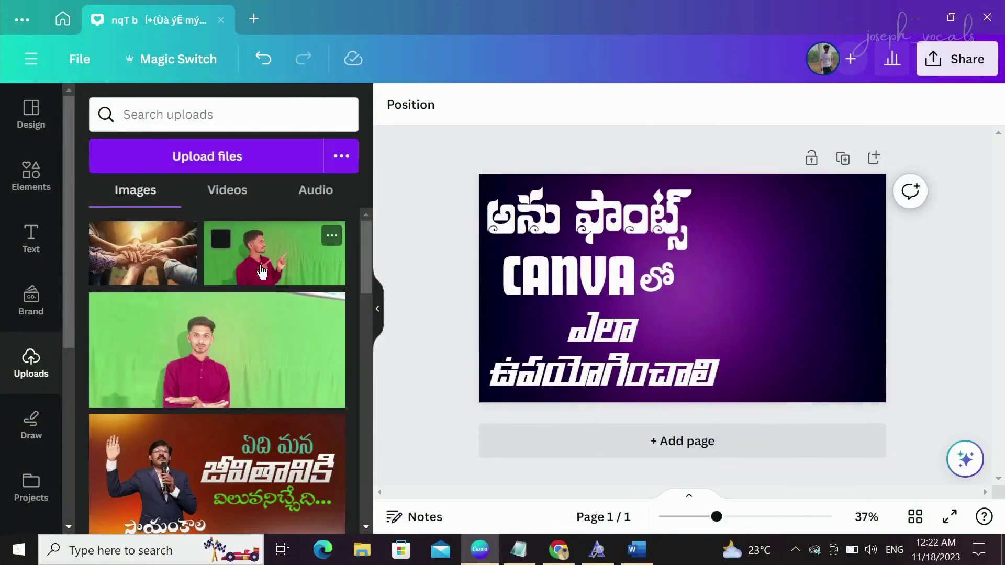
Insert the uploaded green-screen photo of the pointing man over the design's right side and remove its background.
left_click(261, 271)
left_click_drag(785, 327, 832, 330)
left_click(419, 113)
left_click(146, 285)
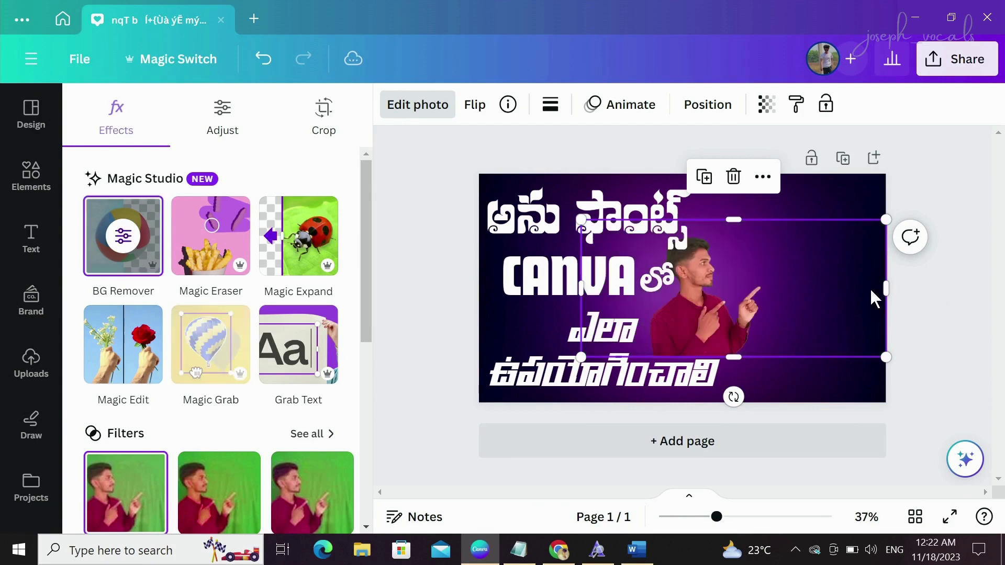
Flip the photo of the man horizontally so he points toward the title text.
left_click(486, 107)
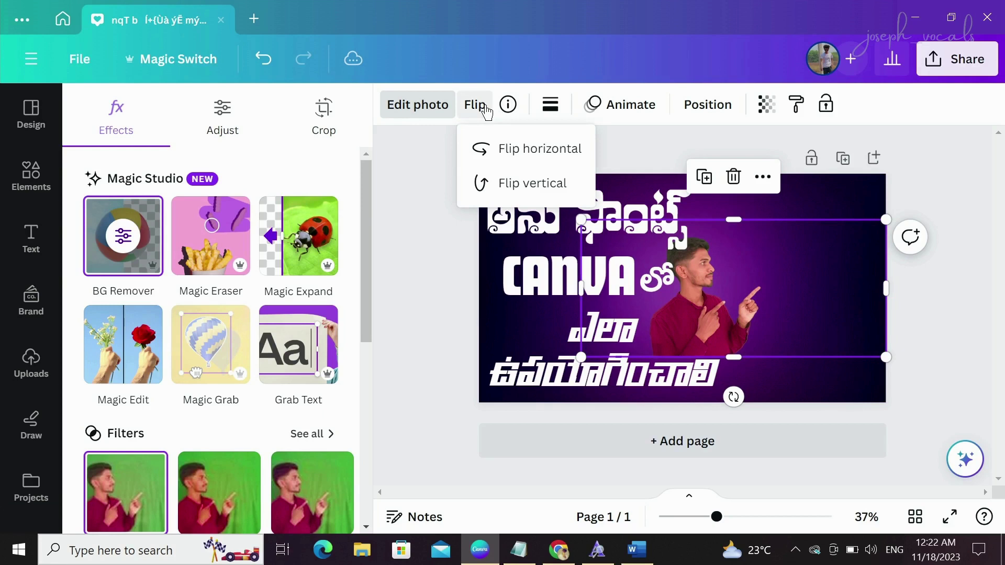
left_click(538, 148)
left_click(883, 337)
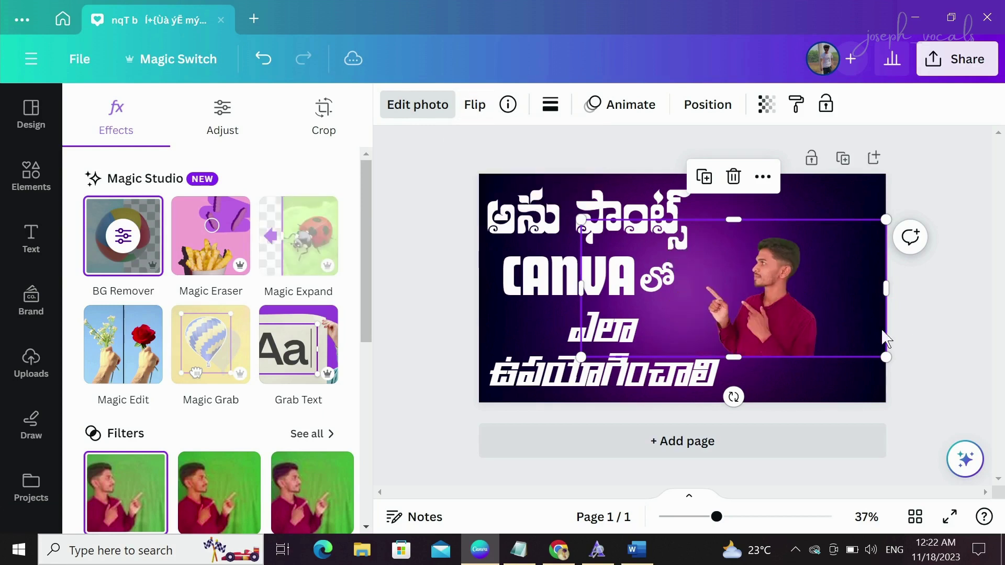
Enlarge the photo of the man to nearly the page height and align it with the page's bottom right.
left_click_drag(877, 363, 952, 386)
left_click_drag(858, 346, 666, 222)
left_click_drag(798, 283, 834, 303)
left_click_drag(883, 350, 937, 370)
left_click_drag(844, 314, 885, 313)
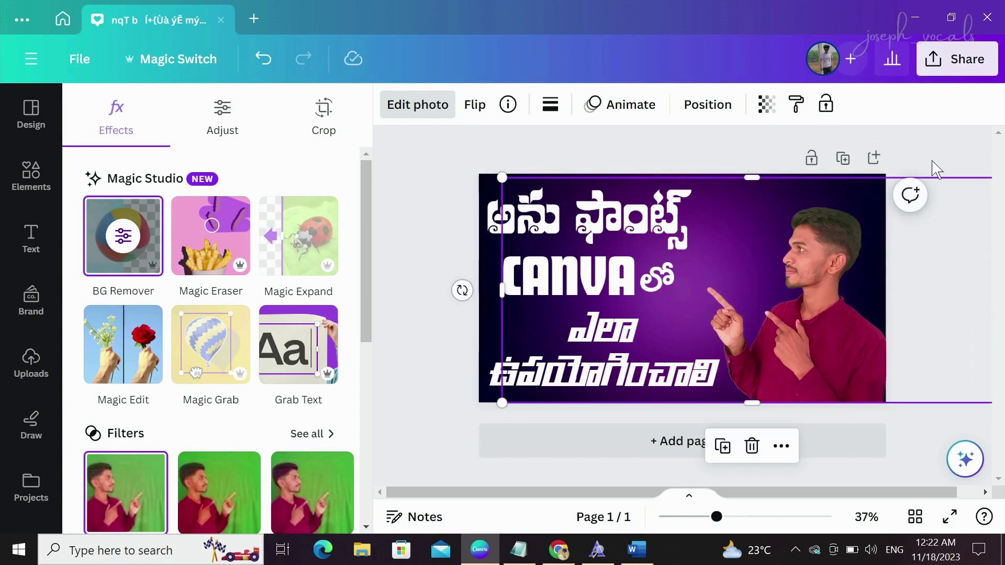
left_click(937, 169)
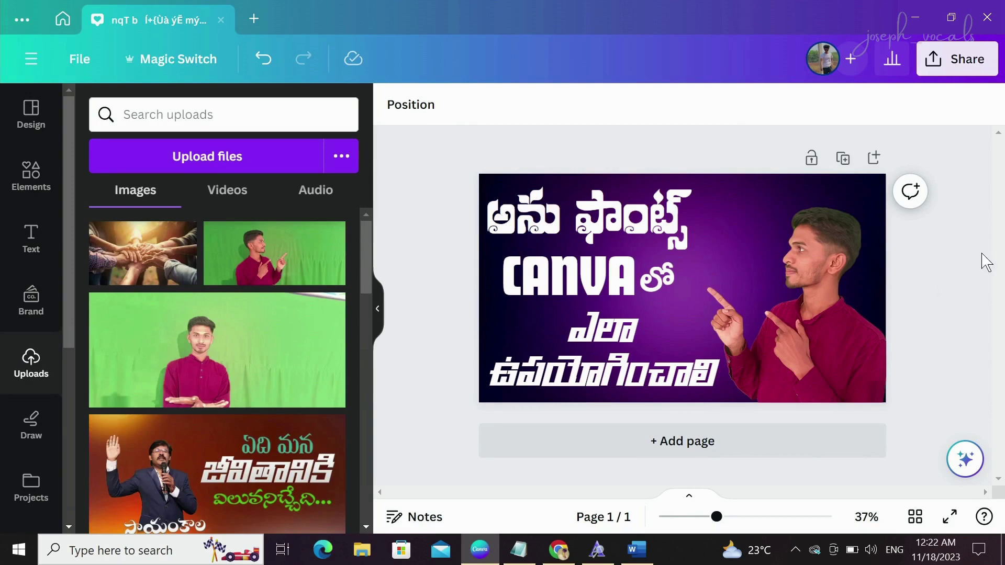
Search the elements for "CANVA" and narrow the results to photos to find the round Canva logo.
left_click(31, 175)
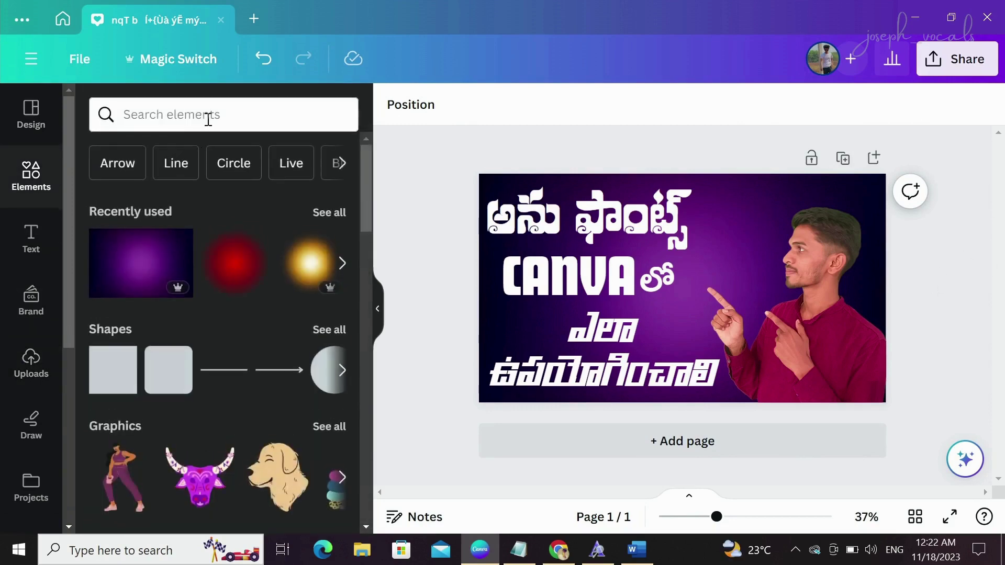
left_click(208, 117)
type("v")
key("BackSpace")
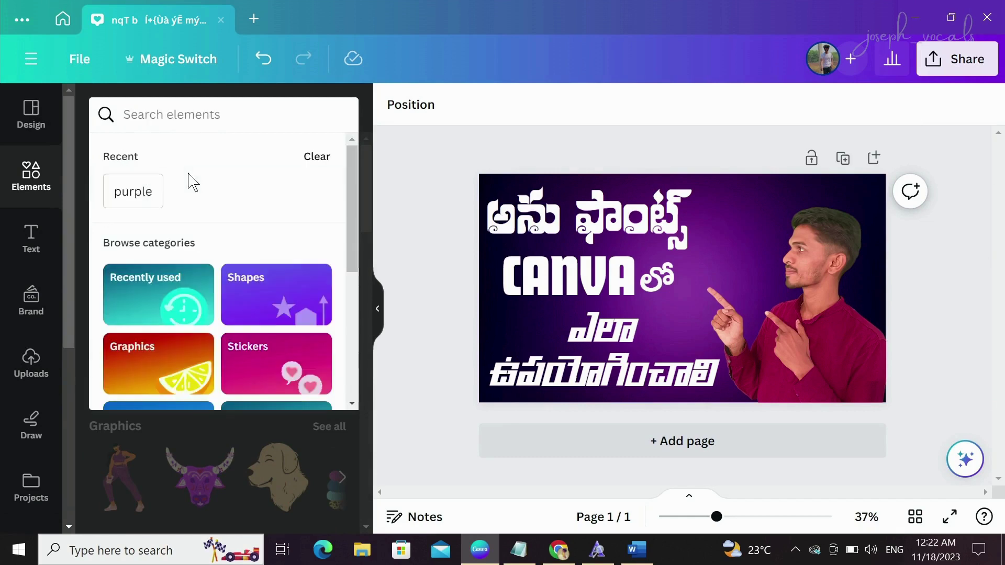
type("CANVA")
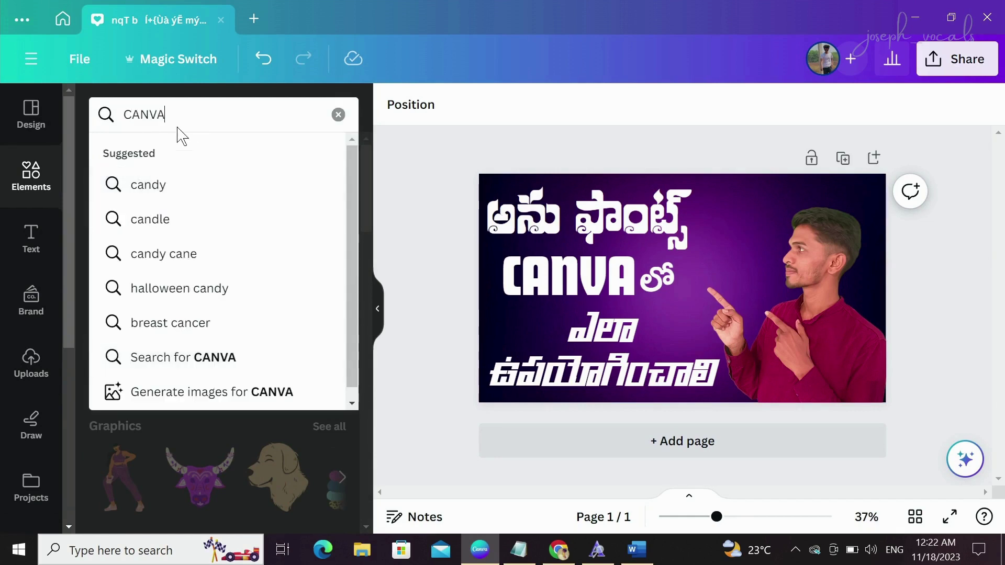
key("Return")
left_click(212, 156)
scroll(278, 272, "down", 3)
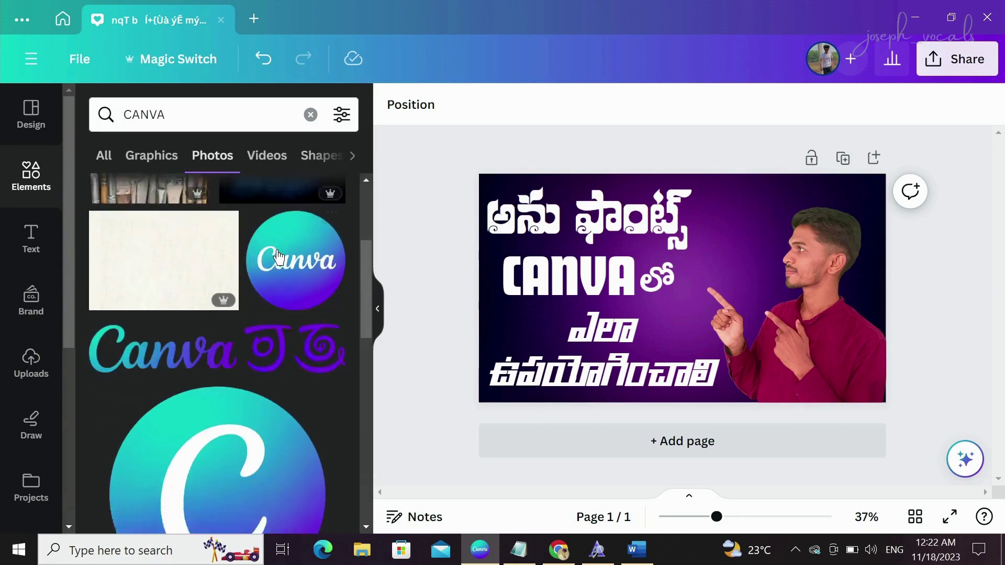
Insert the round Canva logo, shrink it and place it beside "ఎలా".
left_click(296, 254)
left_click_drag(773, 378, 670, 394)
left_click_drag(687, 393, 693, 392)
left_click(929, 304)
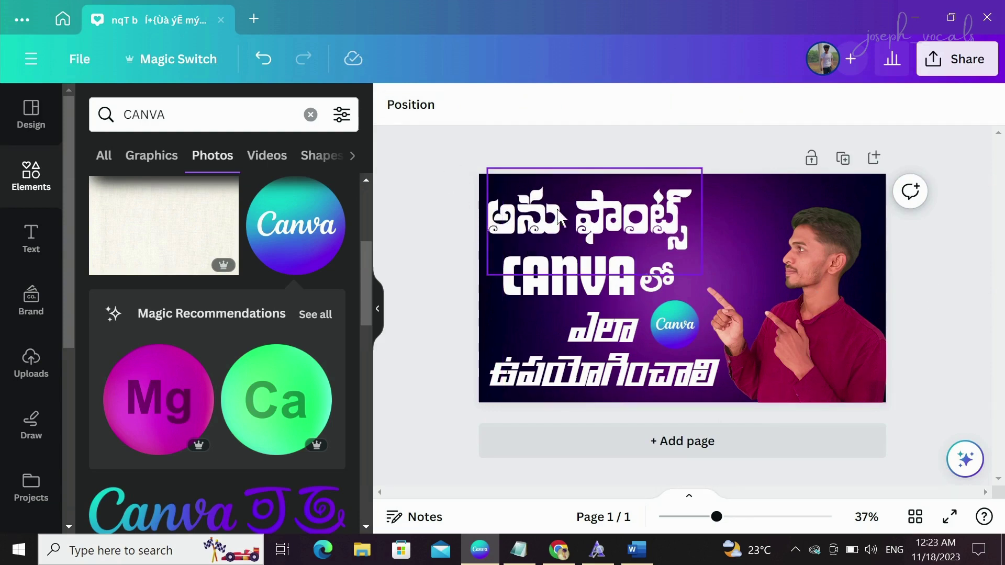
Recolor the "అను ఫాంట్స్" text with the golden-orange default solid color.
left_click(607, 202)
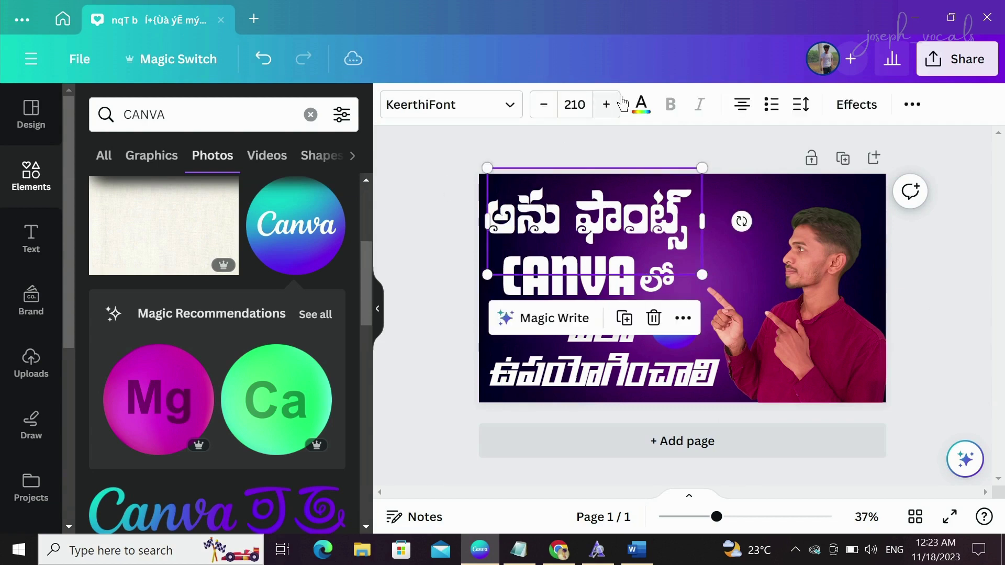
left_click(648, 118)
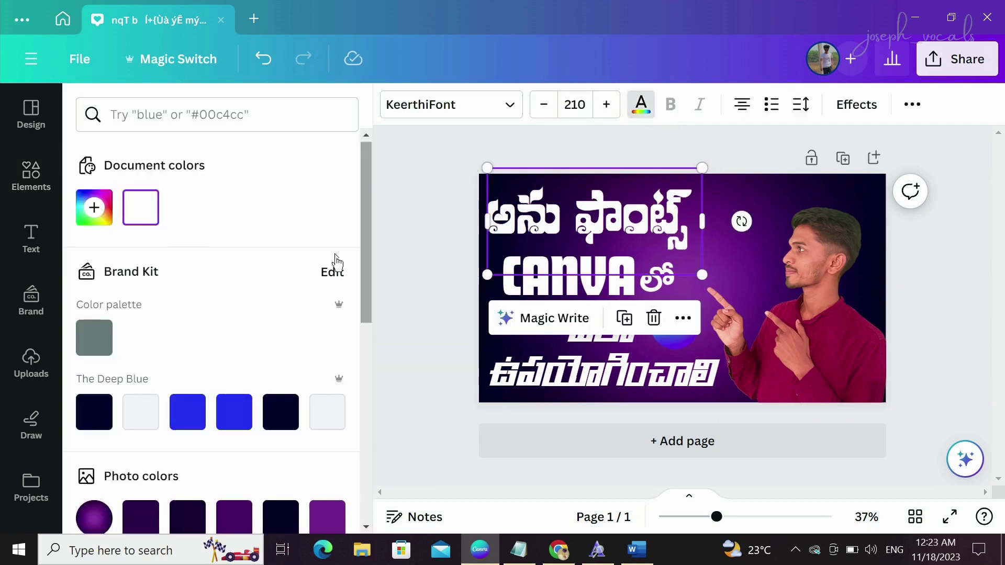
scroll(139, 283, "down", 6)
scroll(245, 381, "down", 3)
left_click(277, 439)
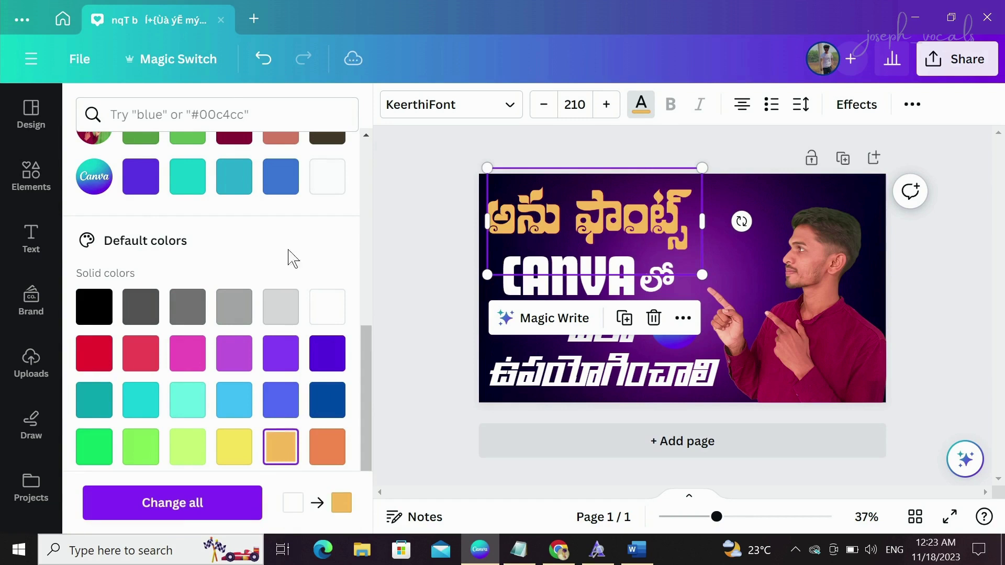
Recolor the "అను ఫాంట్స్" text with the yellow default solid color.
left_click(234, 453)
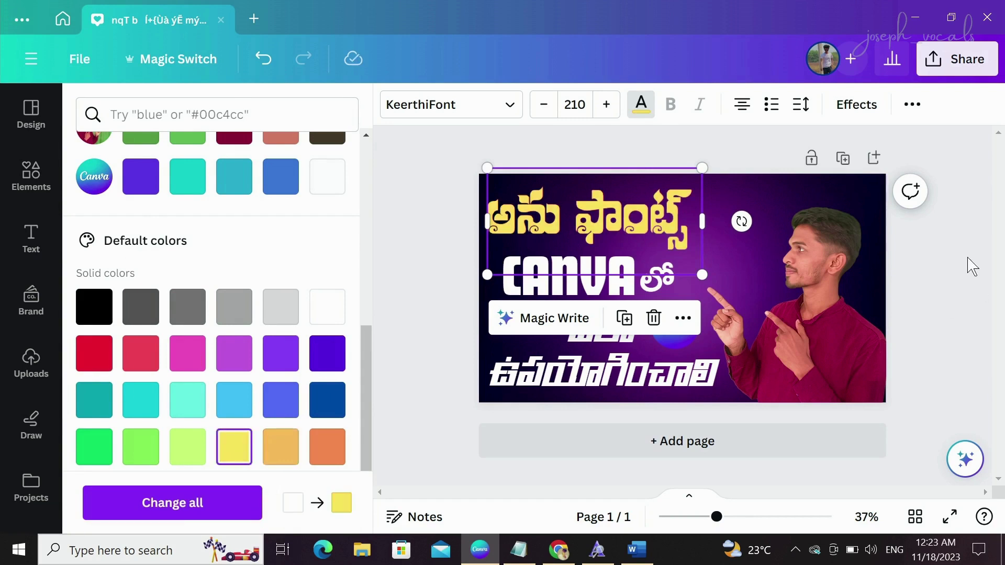
key("Escape")
key("Escape")
Apply the Outline text effect to "అను ఫాంట్స్".
left_click(638, 215)
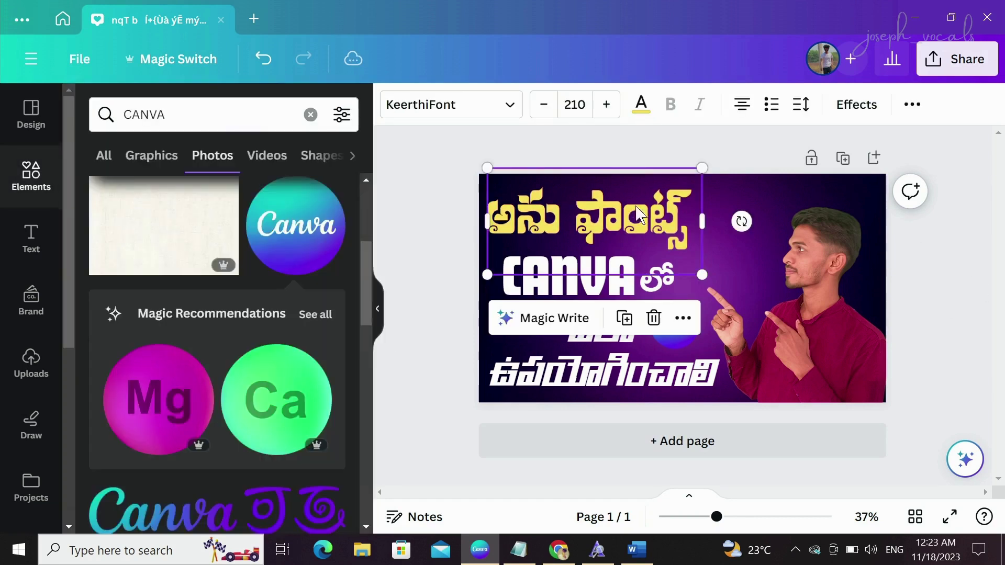
left_click(852, 112)
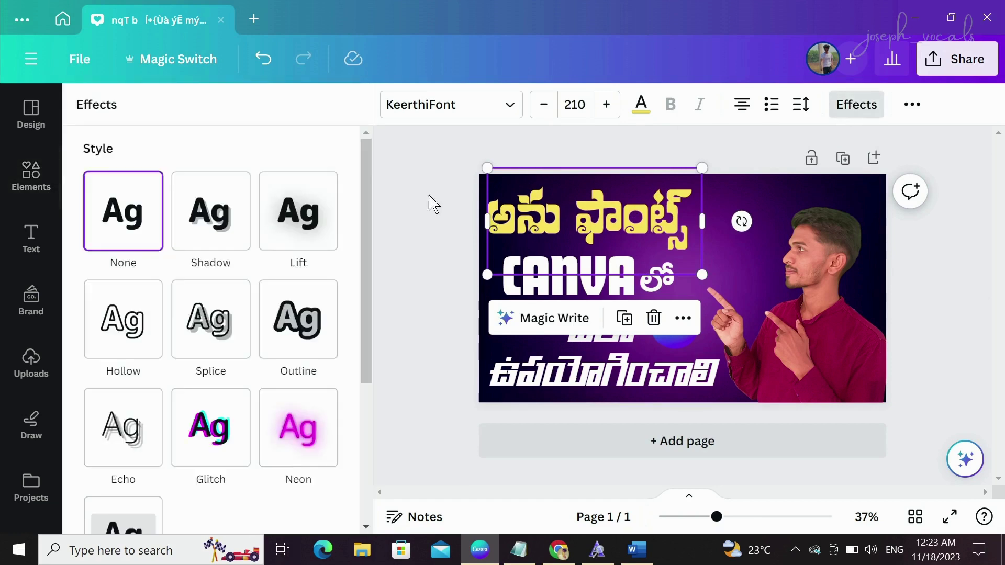
scroll(265, 298, "down", 1)
left_click(299, 274)
scroll(236, 293, "down", 3)
scroll(303, 190, "up", 2)
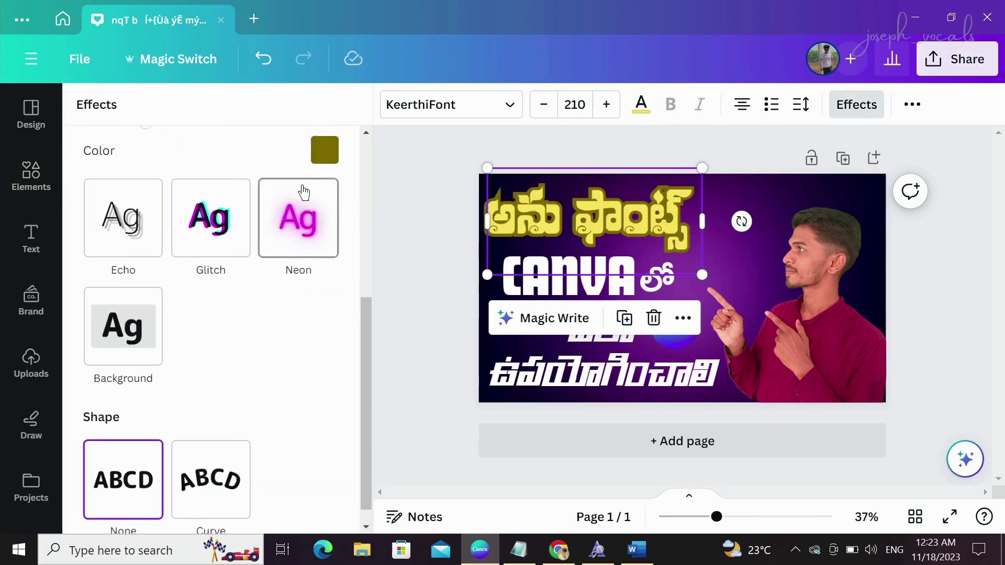
Color the outline of "అను ఫాంట్స్" with the dark navy from The Deep Blue palette and thin it to about 26.
left_click(324, 208)
scroll(126, 340, "down", 3)
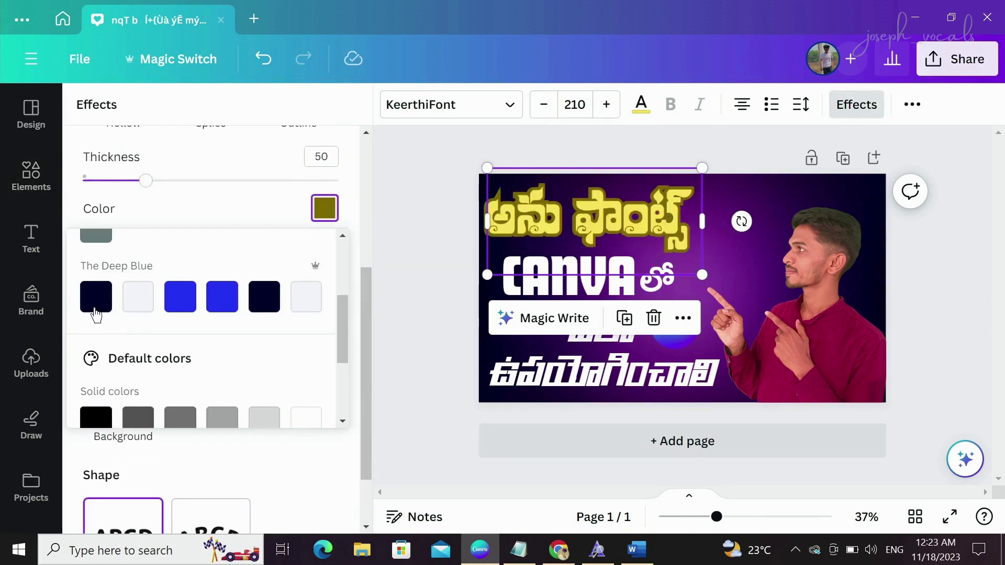
left_click(96, 297)
left_click_drag(136, 179, 108, 183)
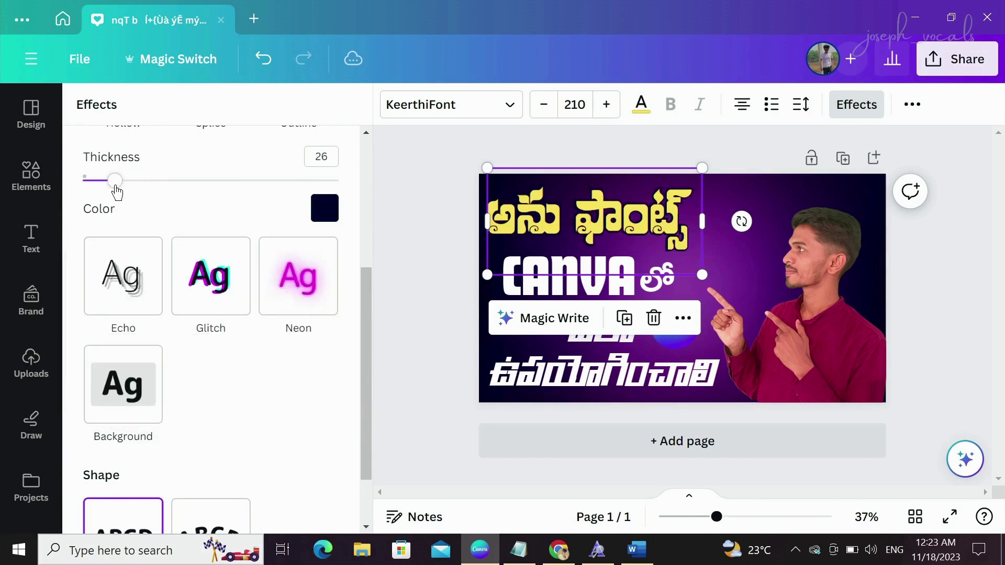
left_click(968, 263)
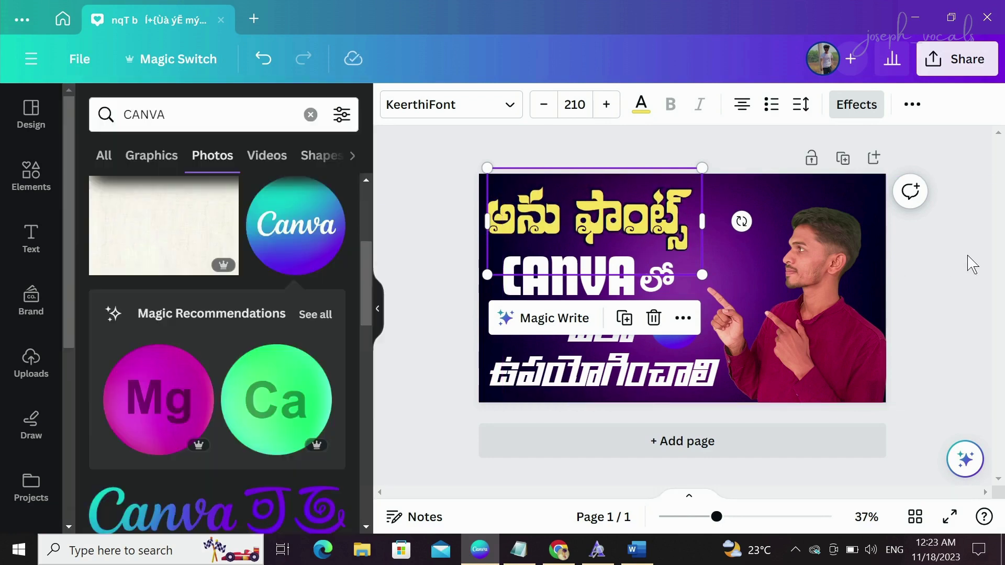
Recolor the "CANVA" text with the darker teal from the Canva logo's photo colors.
left_click(559, 283)
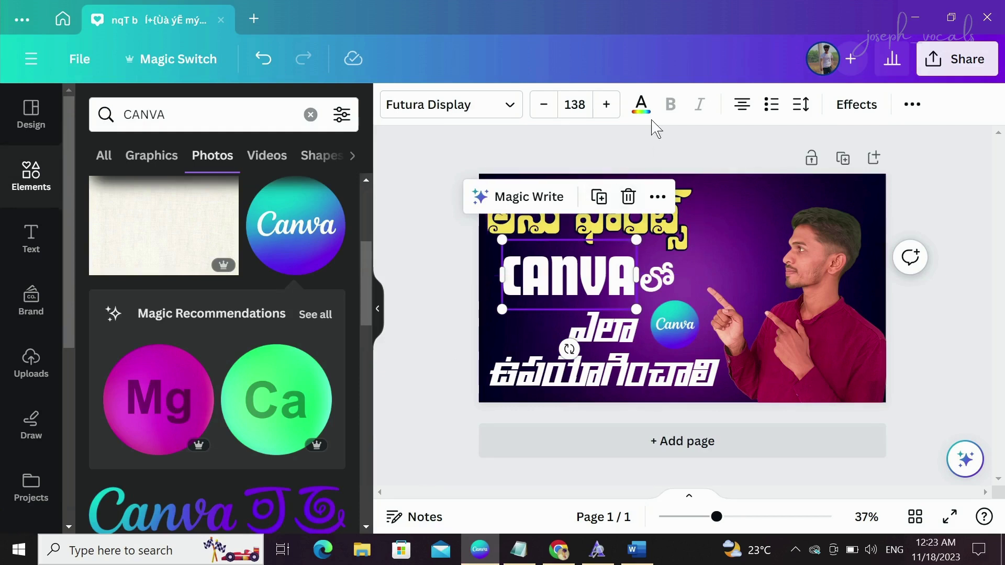
left_click(642, 107)
scroll(325, 236, "down", 5)
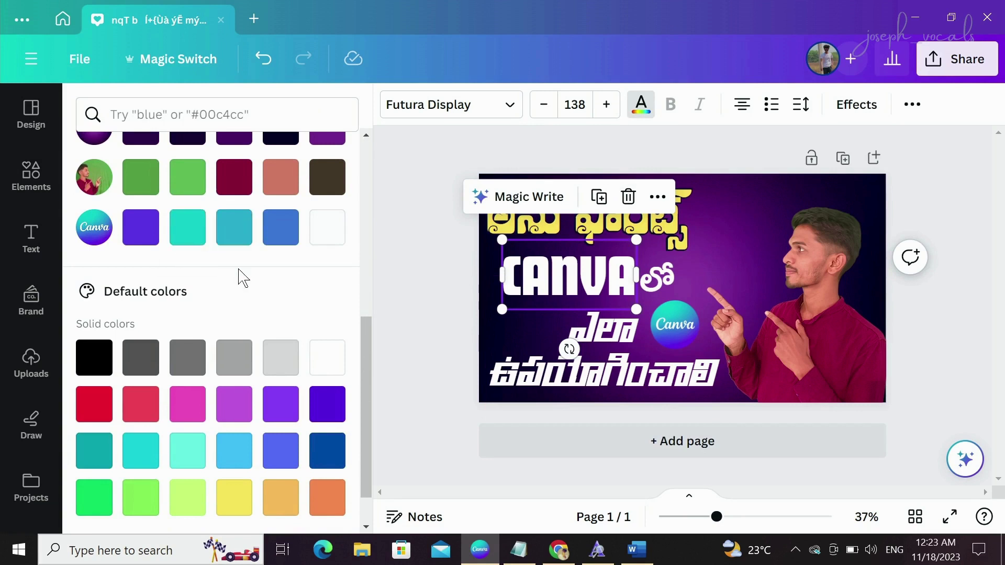
scroll(242, 278, "up", 2)
left_click(221, 314)
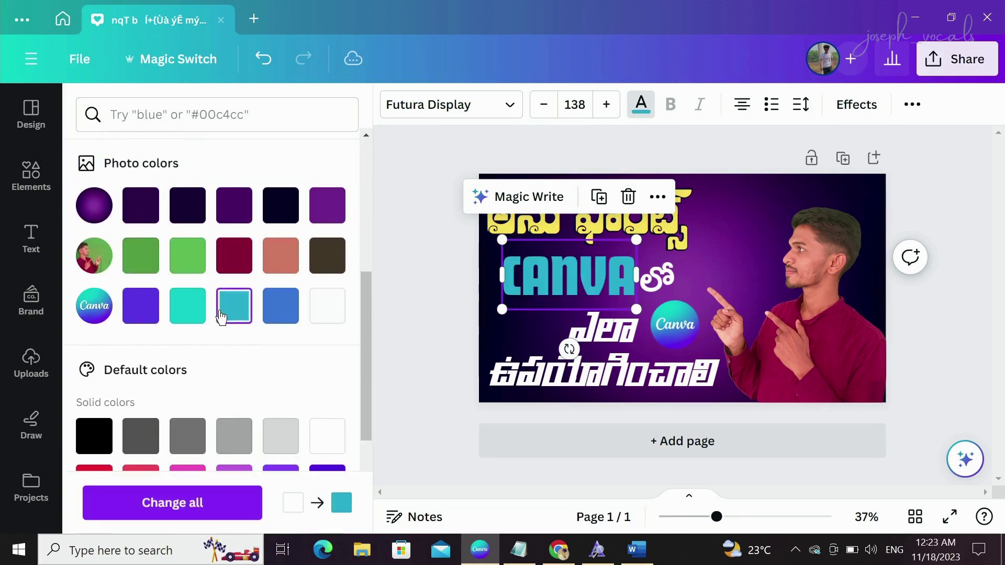
left_click(192, 313)
left_click(246, 317)
left_click(189, 309)
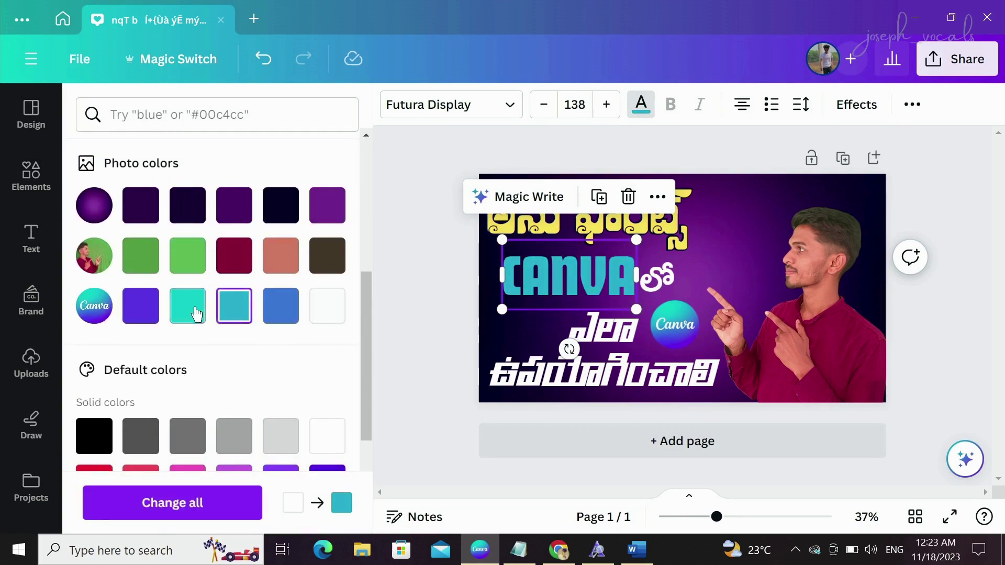
left_click(246, 318)
left_click(920, 222)
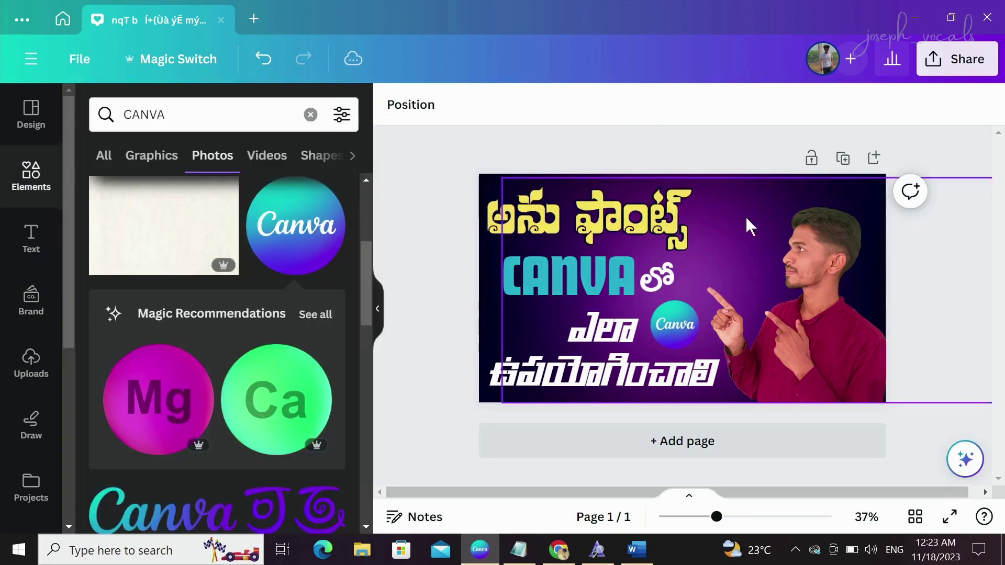
Apply the Outline text effect to the "CANVA" text.
left_click(581, 280)
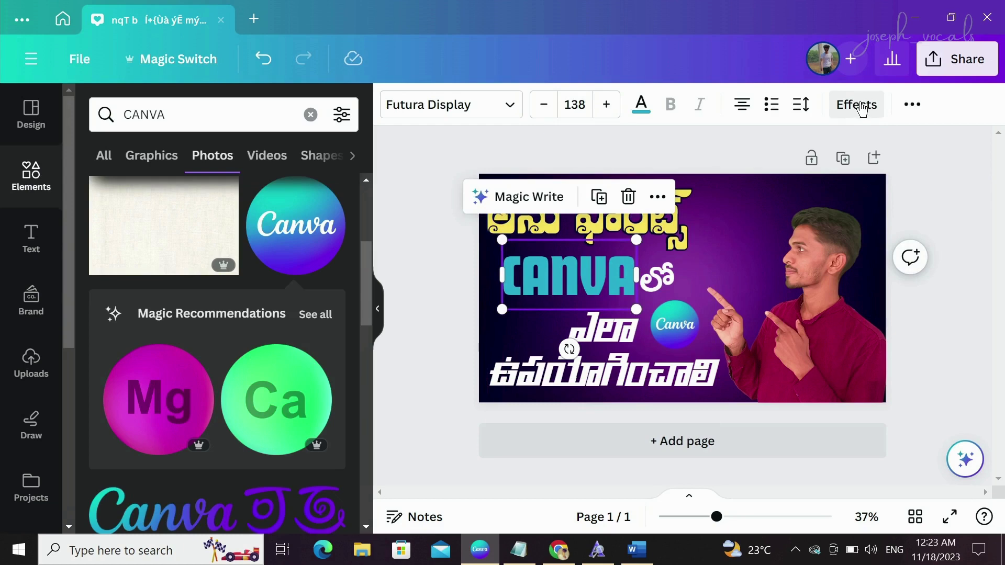
left_click(862, 107)
scroll(303, 298, "down", 2)
scroll(303, 298, "up", 1)
left_click(298, 251)
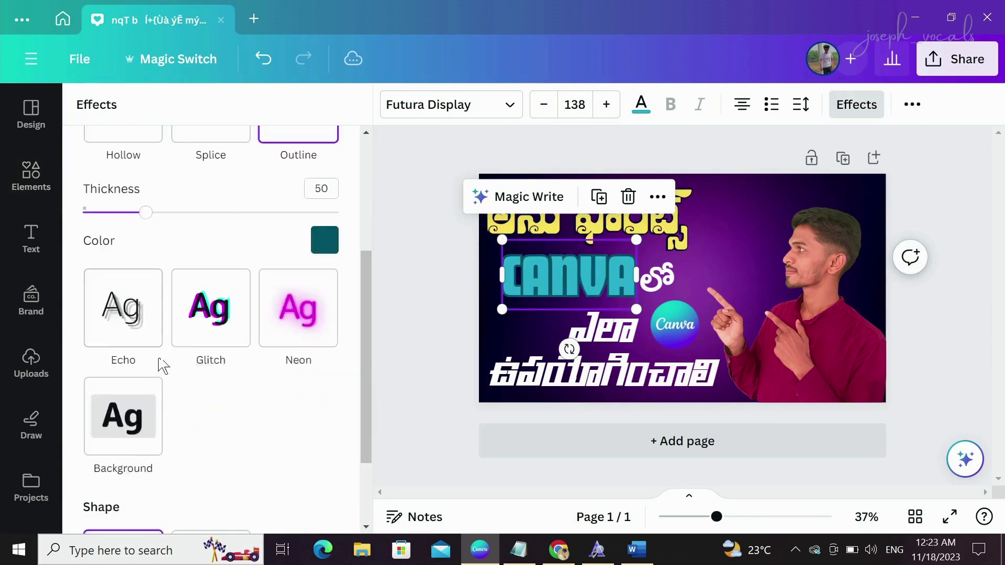
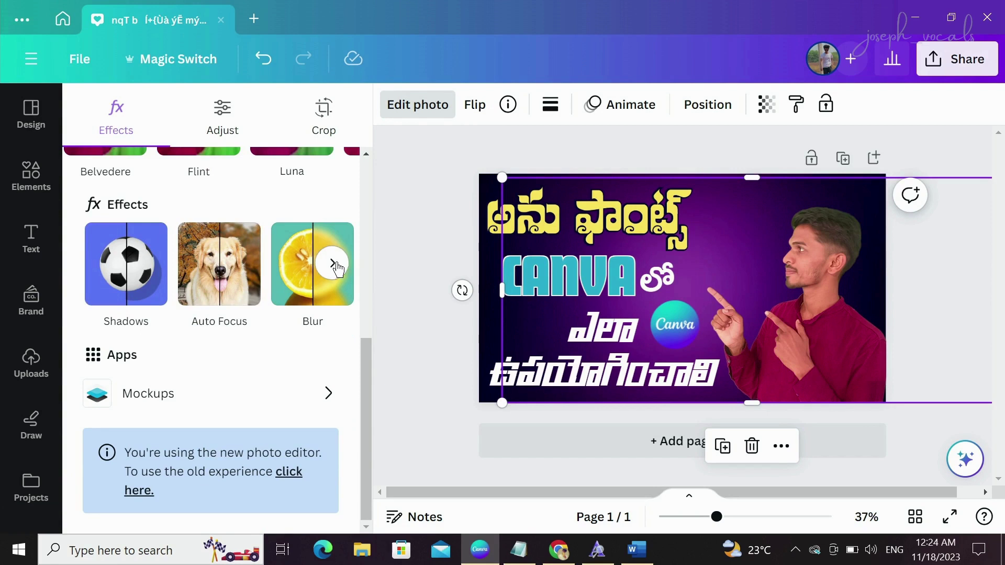
Try the Glow and Drop shadow styles on the photo of the man and settle on Outline.
left_click(134, 283)
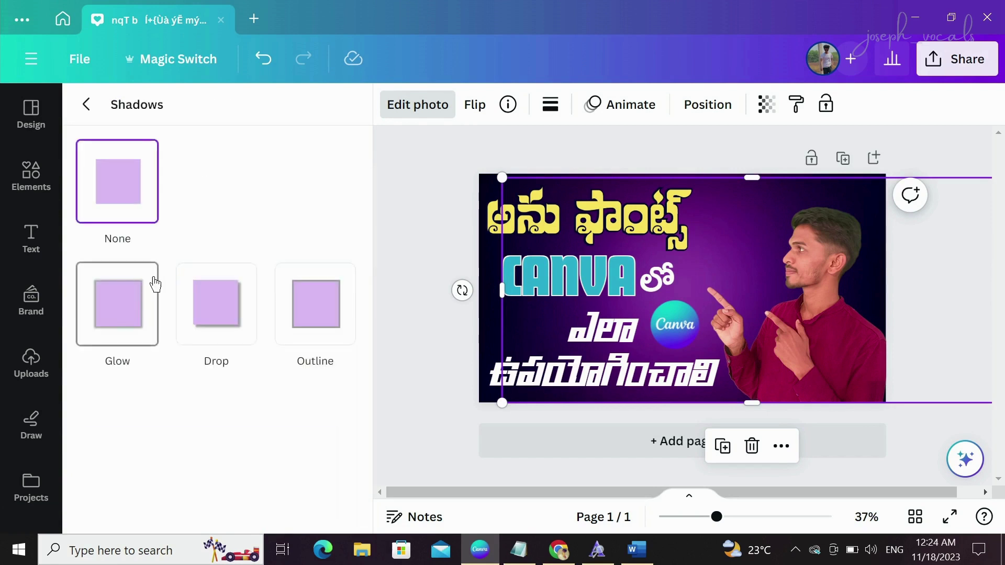
left_click(118, 321)
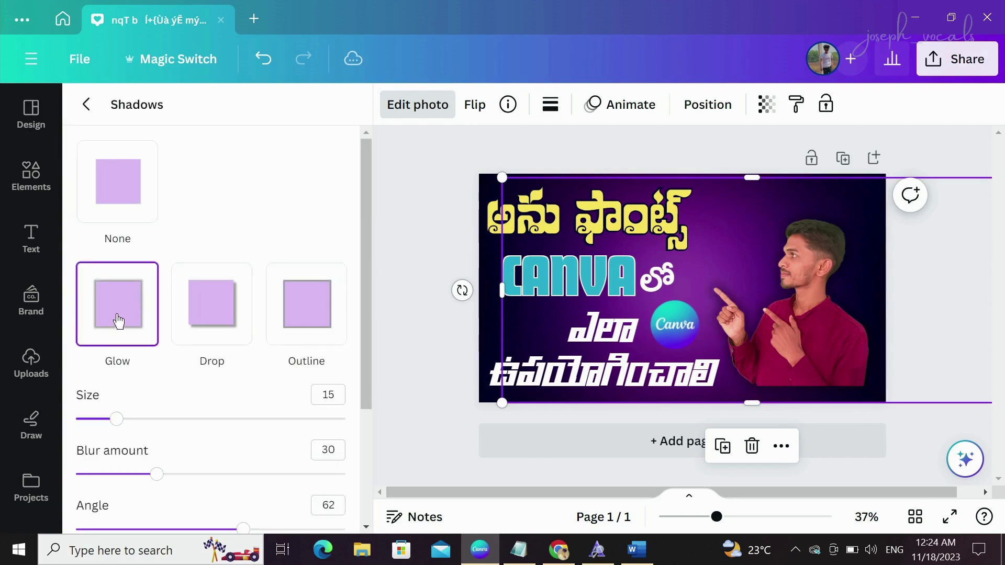
left_click(212, 334)
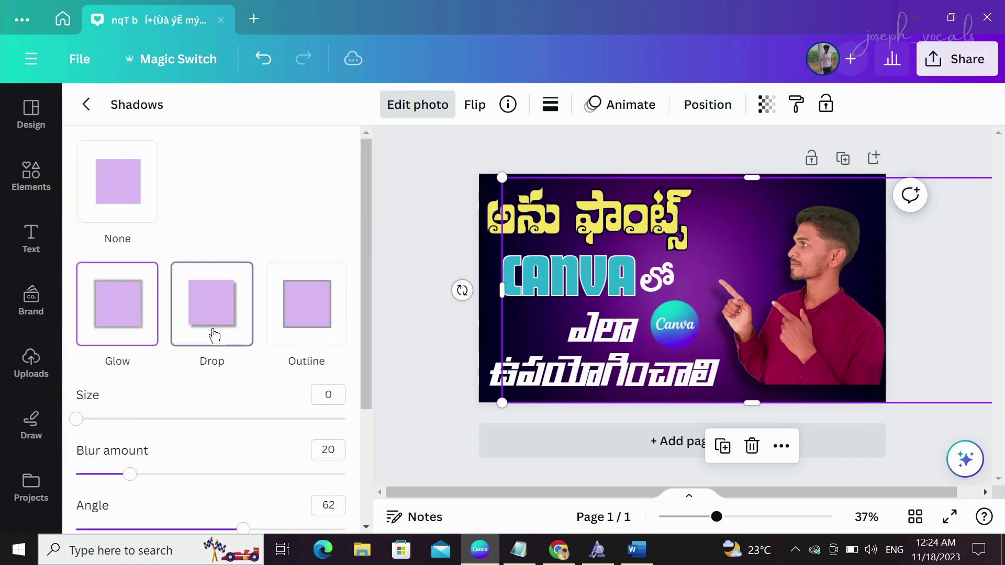
left_click(307, 346)
scroll(304, 342, "down", 3)
scroll(312, 344, "up", 1)
scroll(313, 344, "down", 1)
Set the photo outline's color to near-white and its size to 5.
left_click(335, 459)
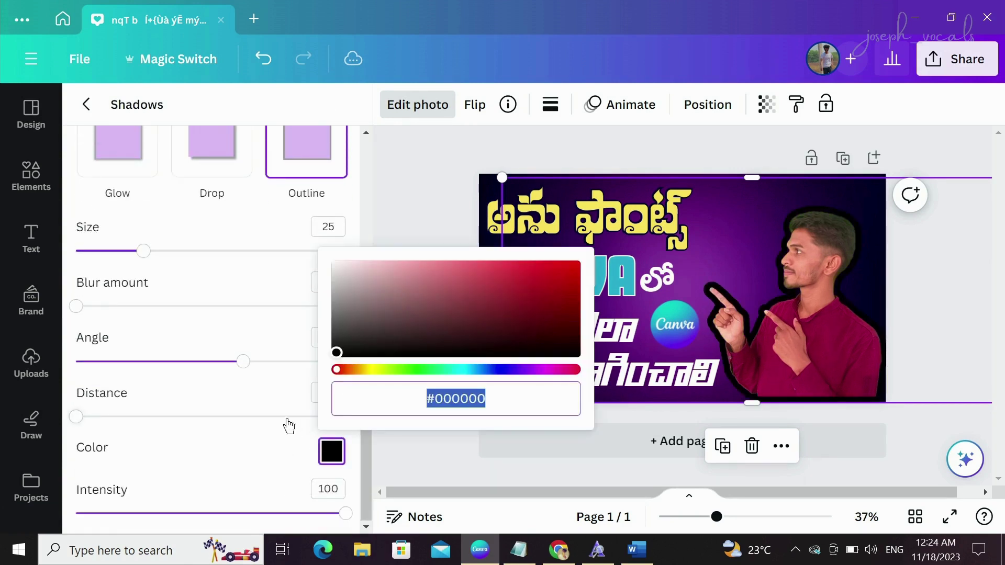
left_click_drag(345, 344, 231, 261)
left_click_drag(149, 256, 416, 264)
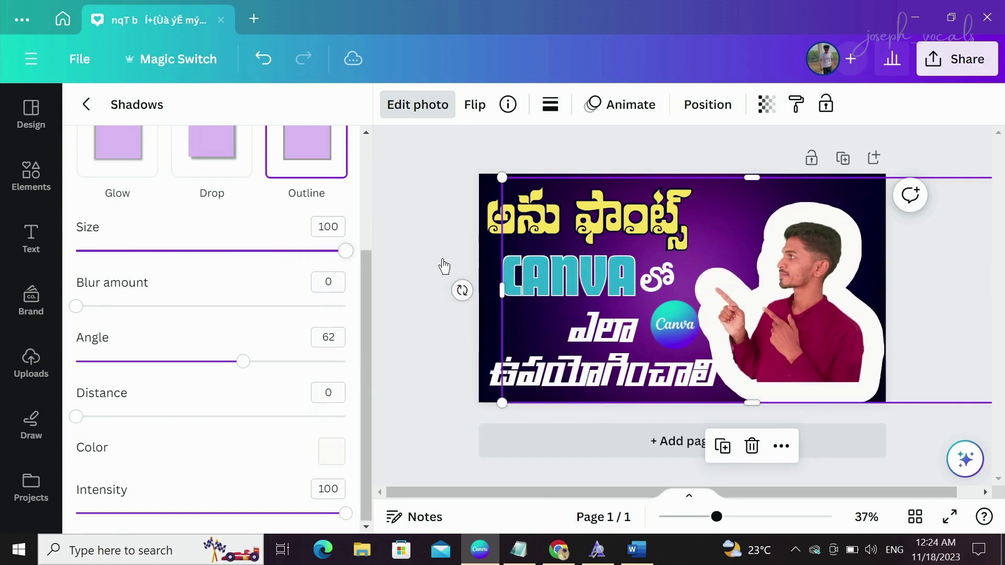
left_click_drag(343, 257, 91, 269)
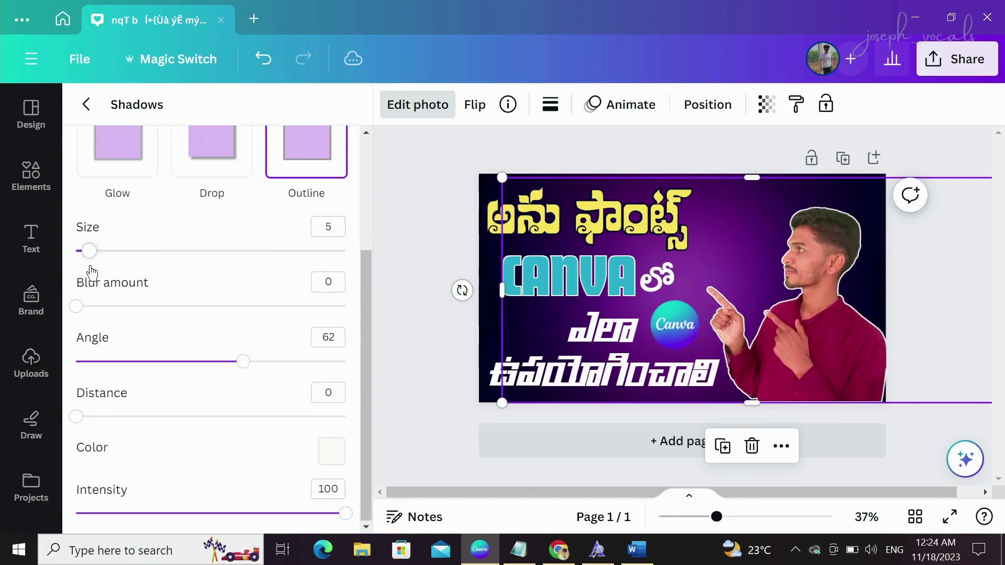
left_click(916, 167)
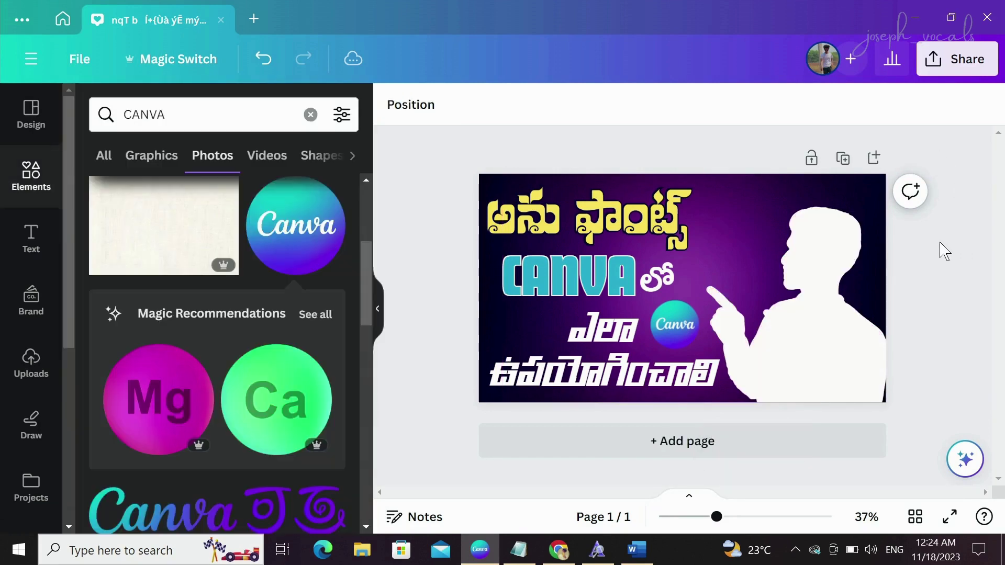
Enlarge the outlined photo of the man slightly, keeping it against the page's bottom right corner.
left_click(838, 315)
left_click_drag(890, 399, 908, 376)
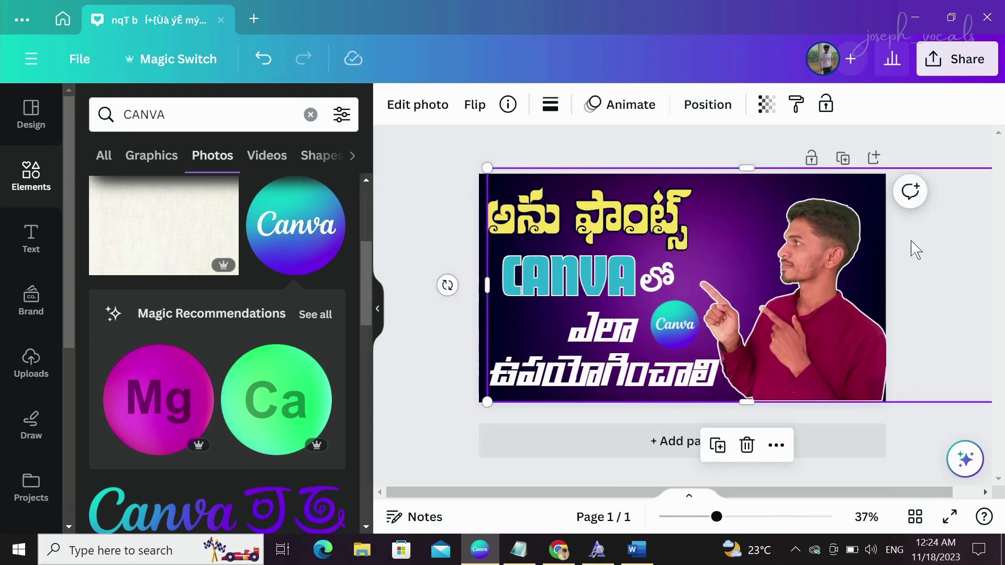
left_click(921, 142)
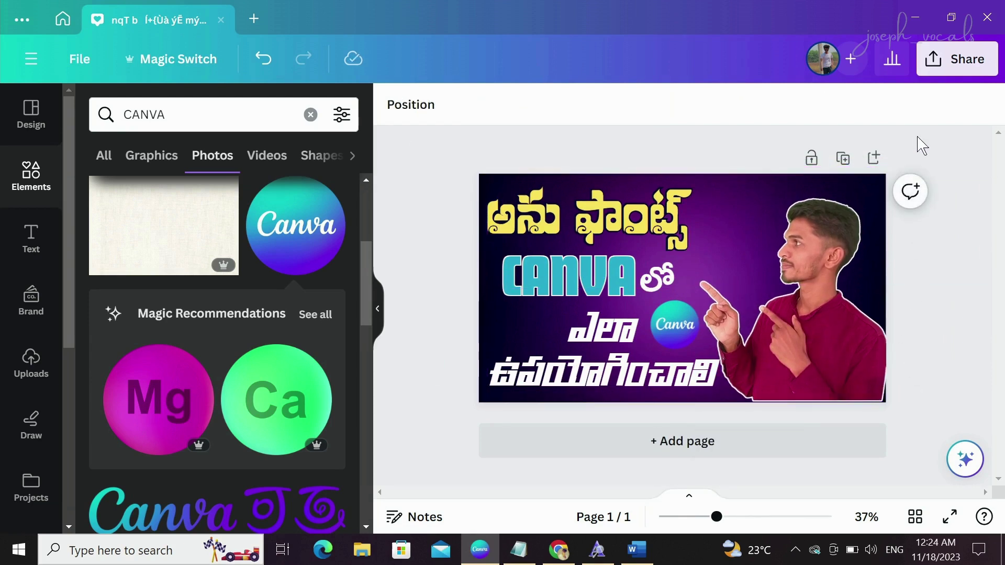
Nudge the "ఎలా ఉపయోగించాలి" text slightly left, insert the golden glow from the recently used elements and place it over the man.
left_click(662, 361)
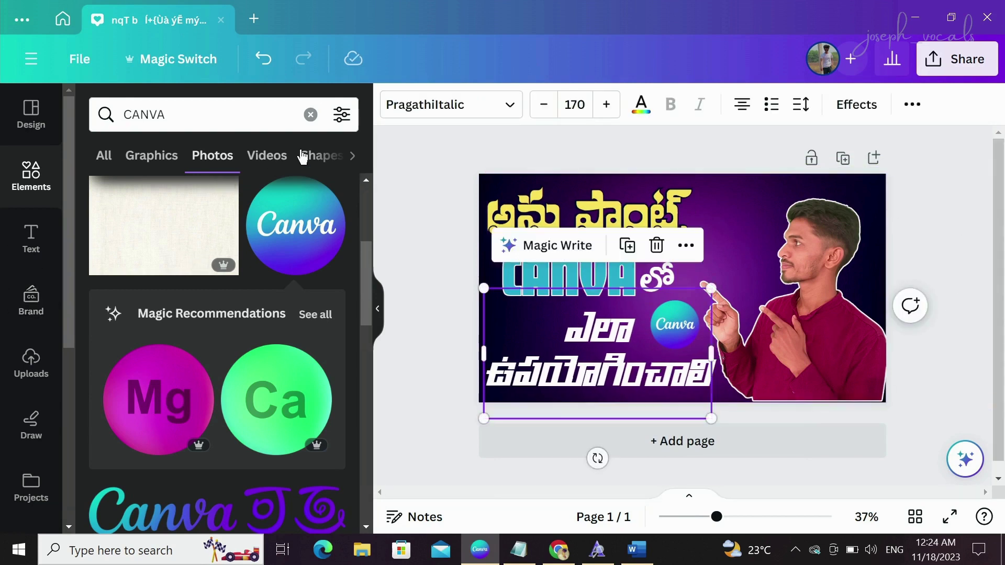
left_click(310, 114)
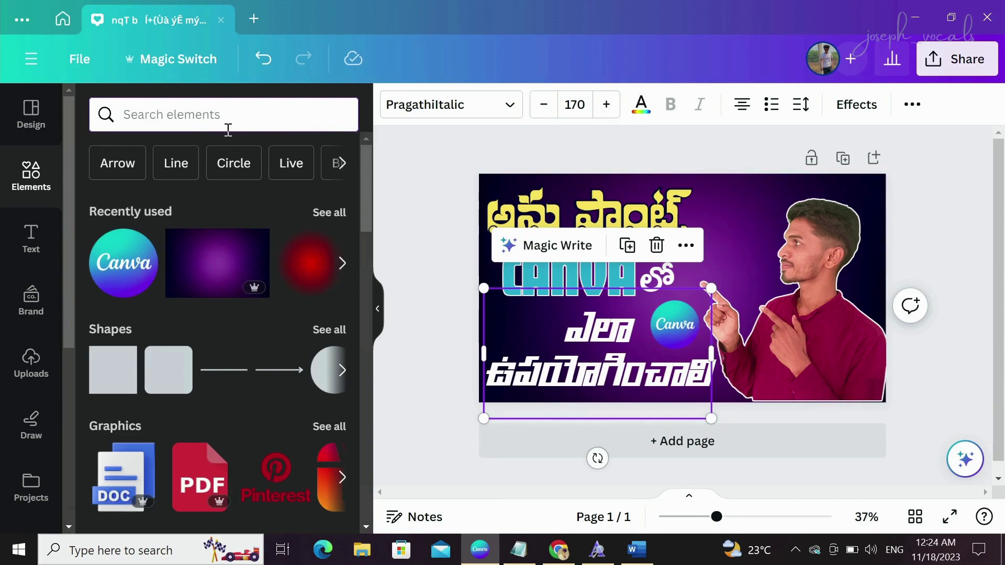
left_click(329, 212)
scroll(236, 325, "down", 1)
scroll(225, 319, "up", 1)
left_click(220, 308)
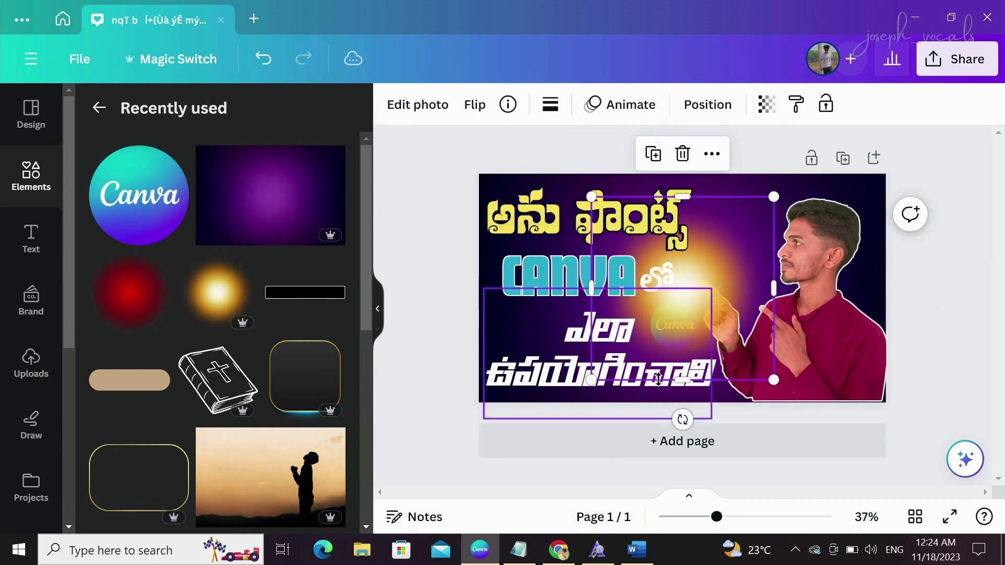
left_click_drag(681, 304, 825, 356)
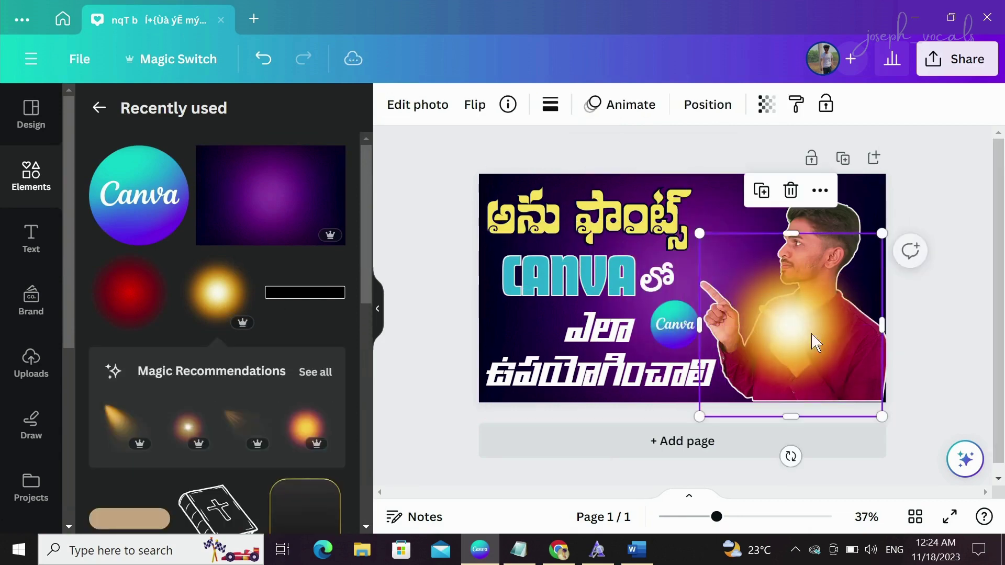
Send the golden glow behind the man, enlarge it to about 851 × 853 px and center it behind his body.
left_click(708, 104)
left_click(285, 157)
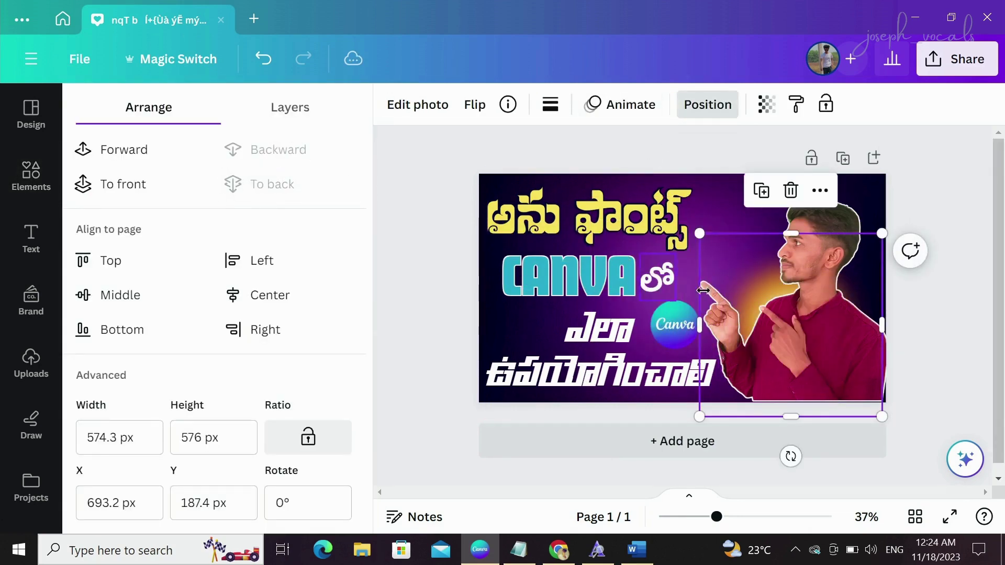
left_click_drag(701, 417, 574, 469)
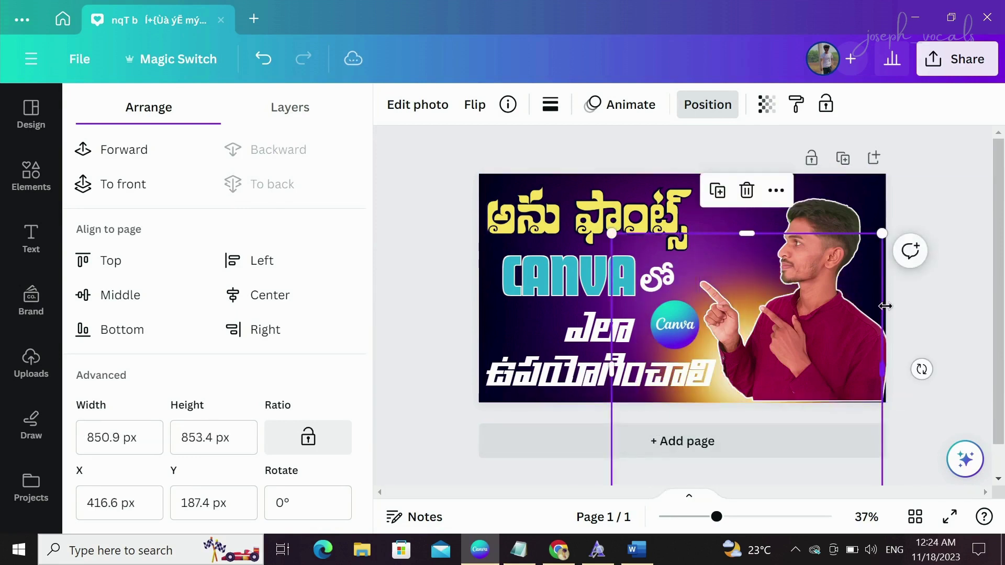
left_click_drag(865, 300, 926, 285)
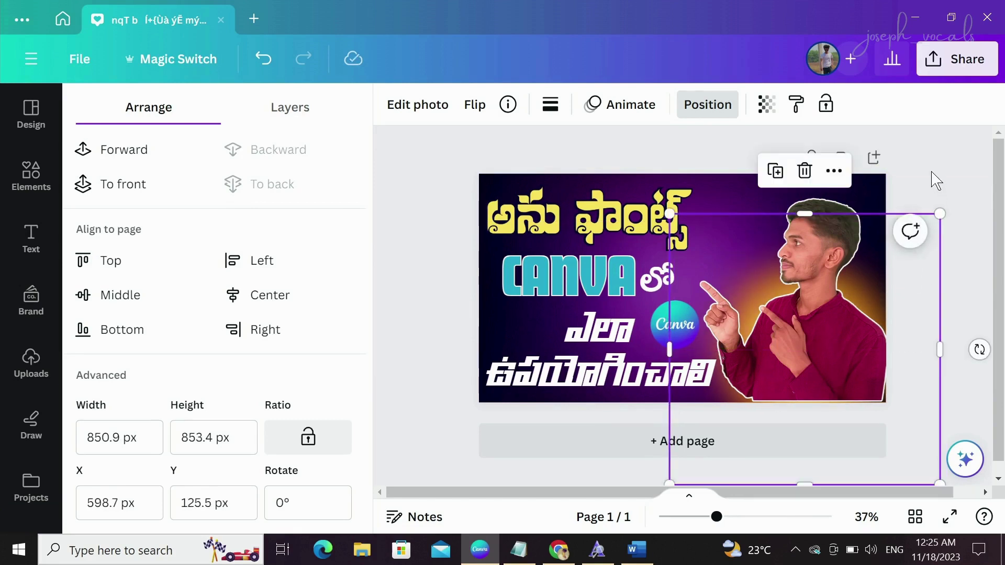
left_click(937, 181)
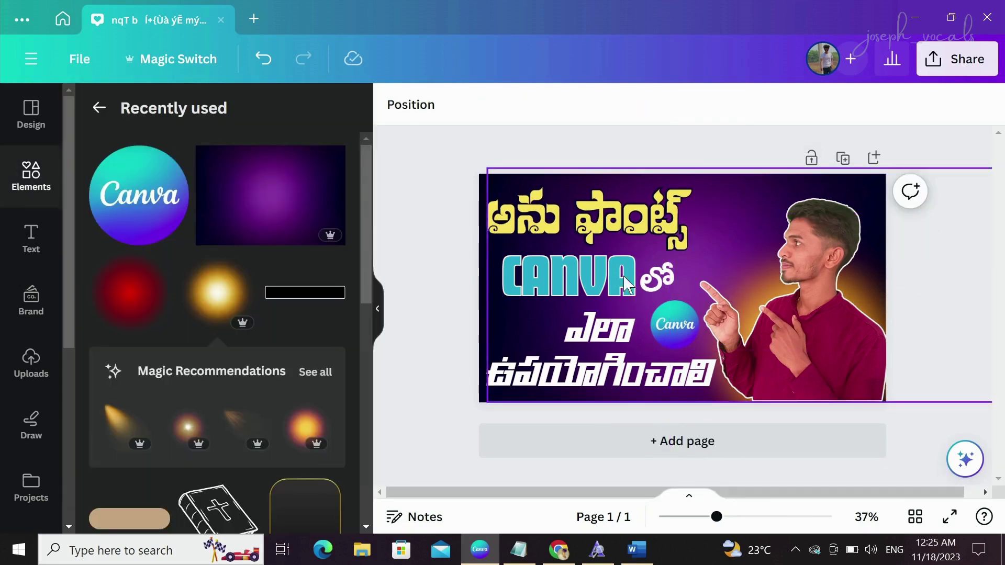
Insert the red glow from the recently used elements, enlarge it and place it over the page's top left corner.
scroll(158, 335, "down", 2)
scroll(157, 356, "up", 2)
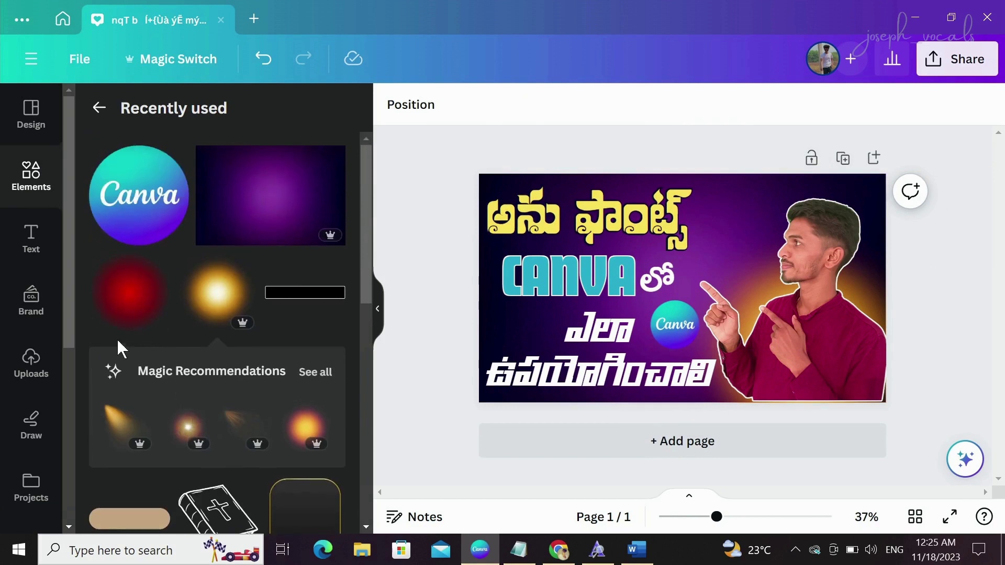
left_click(124, 320)
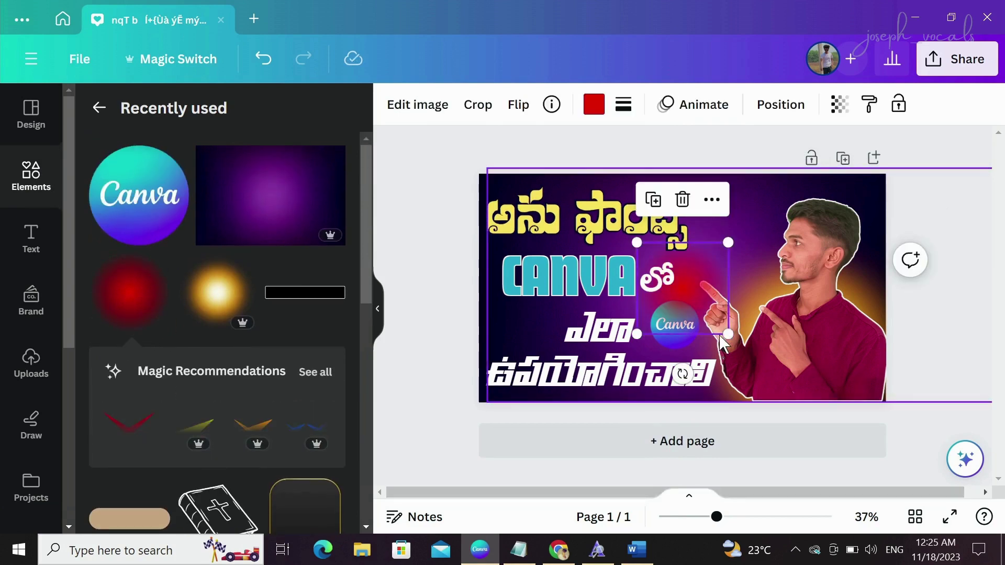
left_click_drag(721, 338, 834, 437)
left_click_drag(789, 370, 565, 229)
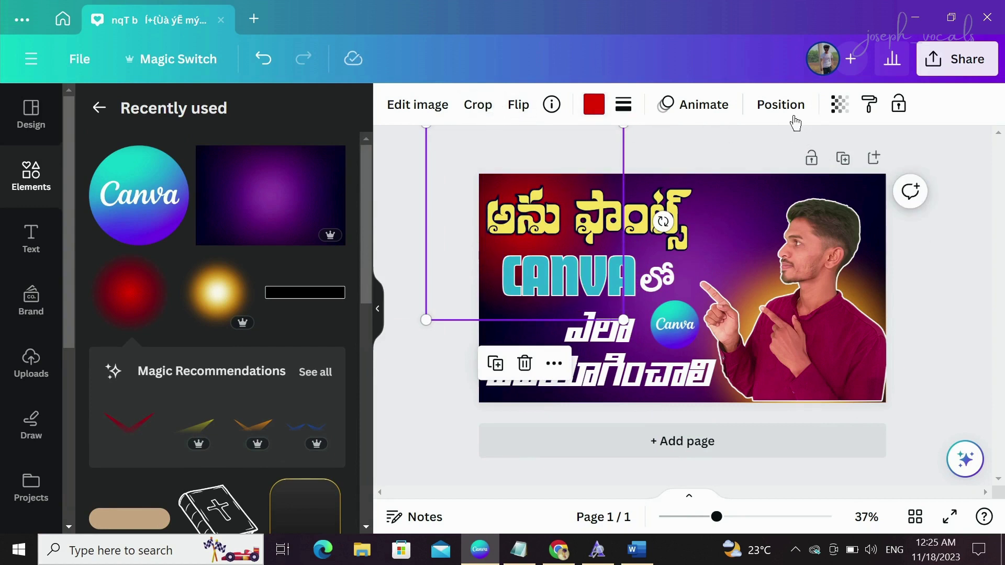
Send the red glow behind the title text and enlarge it slightly, undoing the accidental move of the "CANVA" text.
left_click(786, 107)
left_click(334, 156)
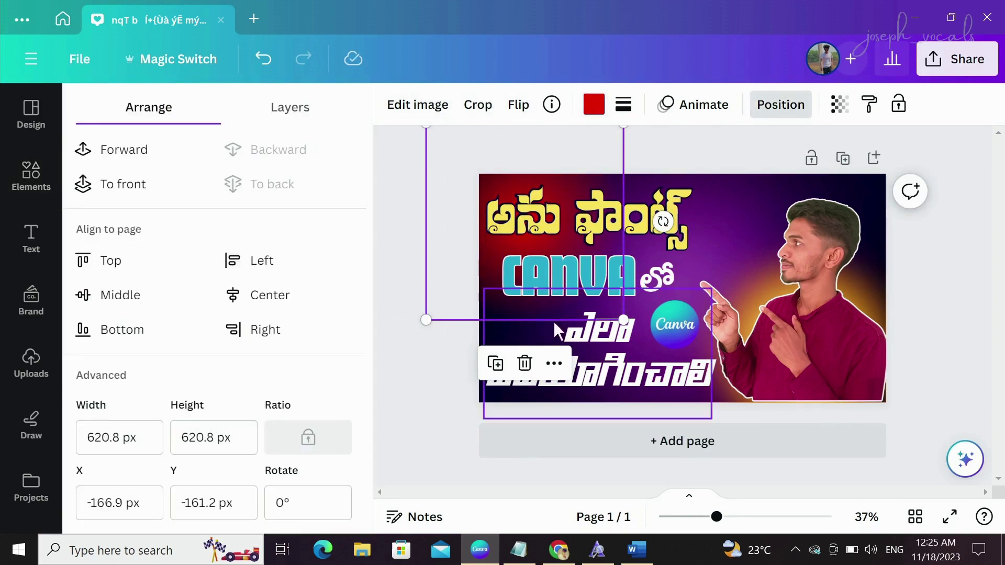
left_click_drag(623, 319, 664, 360)
left_click_drag(628, 261, 609, 222)
key("ctrl+z")
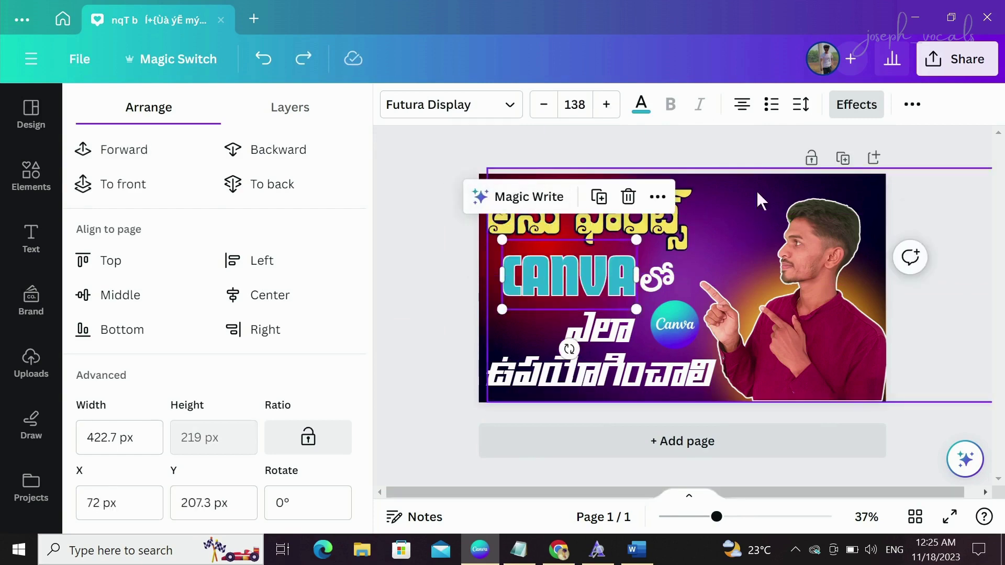
Select the red glow from the layer list, enlarge it slightly and shift it further toward the page's top left corner.
left_click(293, 110)
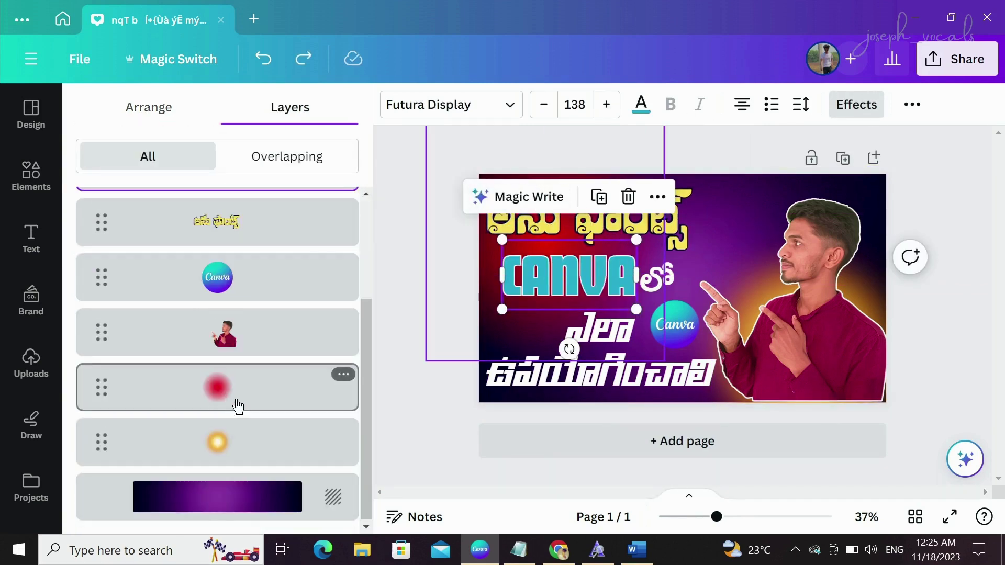
left_click(233, 405)
mouse_move(479, 338)
left_mouse_down()
mouse_move(462, 323)
mouse_move(487, 326)
mouse_move(467, 341)
left_mouse_up()
left_click_drag(663, 361, 668, 371)
left_click_drag(512, 340, 474, 309)
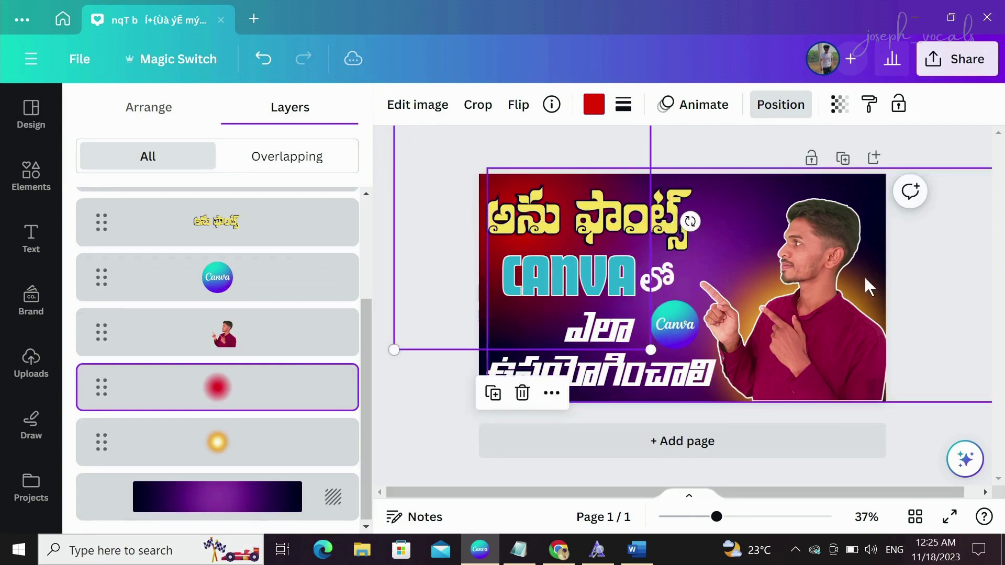
key("Escape")
left_click(917, 287)
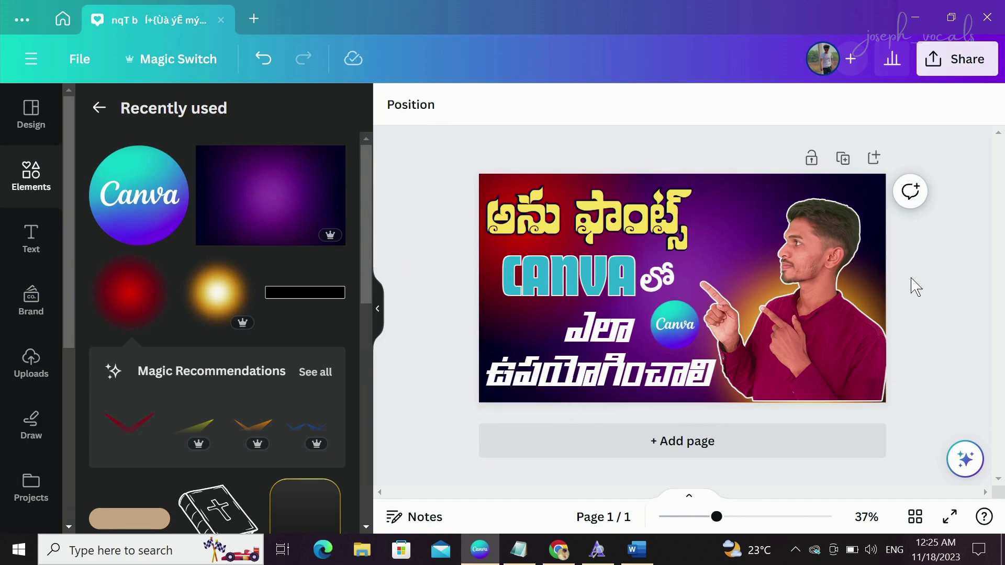
Download the thumbnail as a 1,280 × 720 px PNG and save it in Downloads under the name BGM.
left_click(943, 59)
scroll(786, 372, "down", 3)
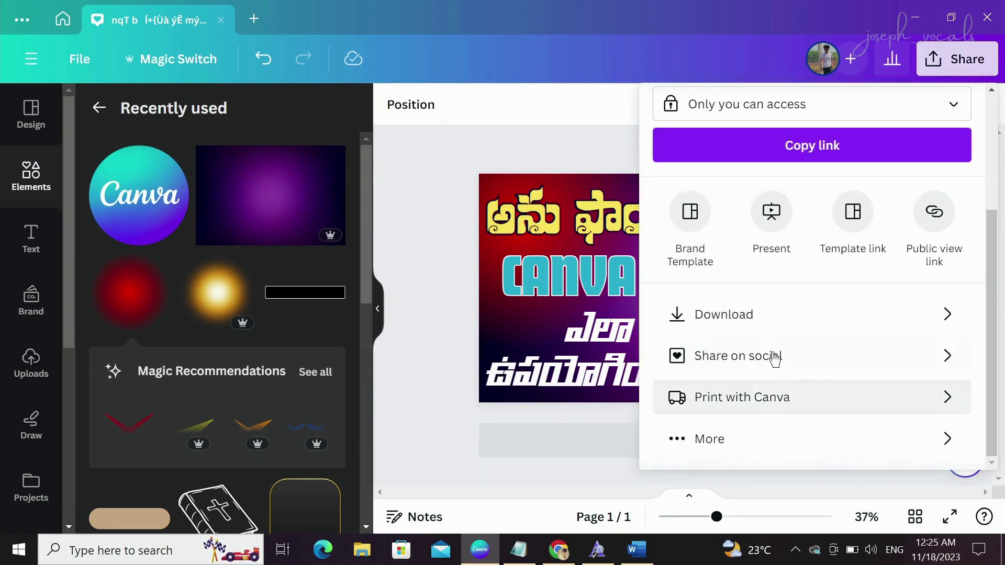
left_click(725, 317)
left_click(832, 387)
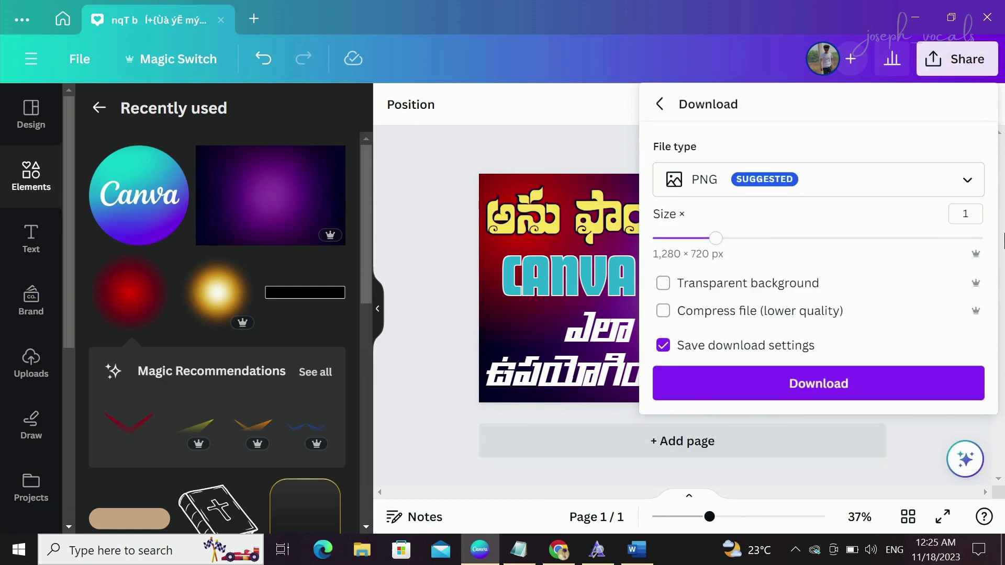
left_click(833, 390)
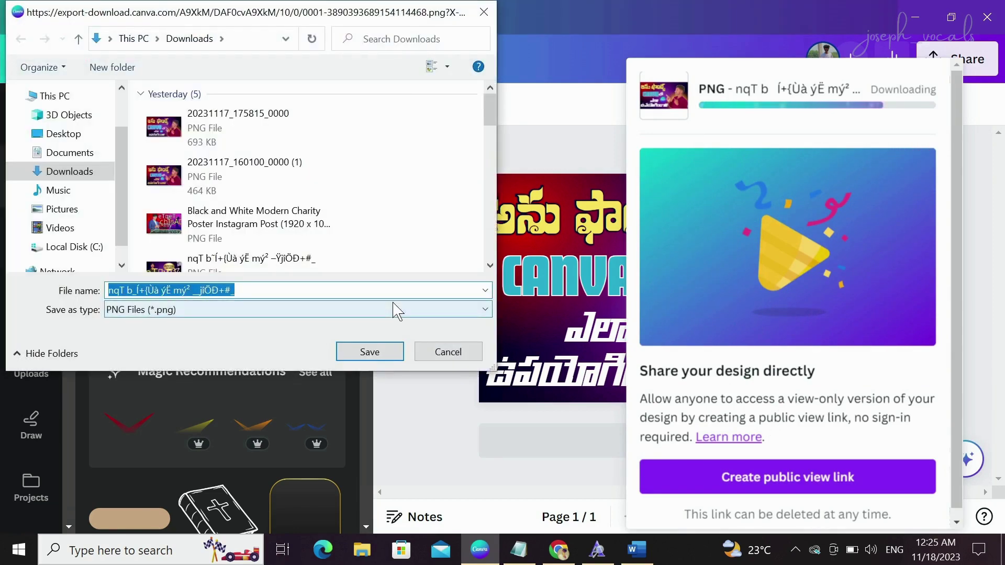
key("BackSpace")
type("BGM")
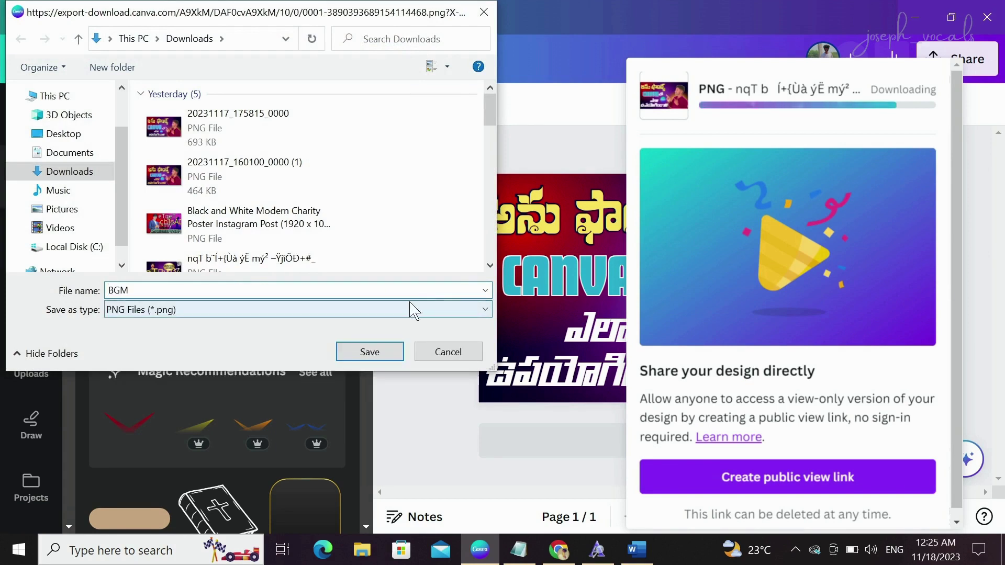
left_click(378, 353)
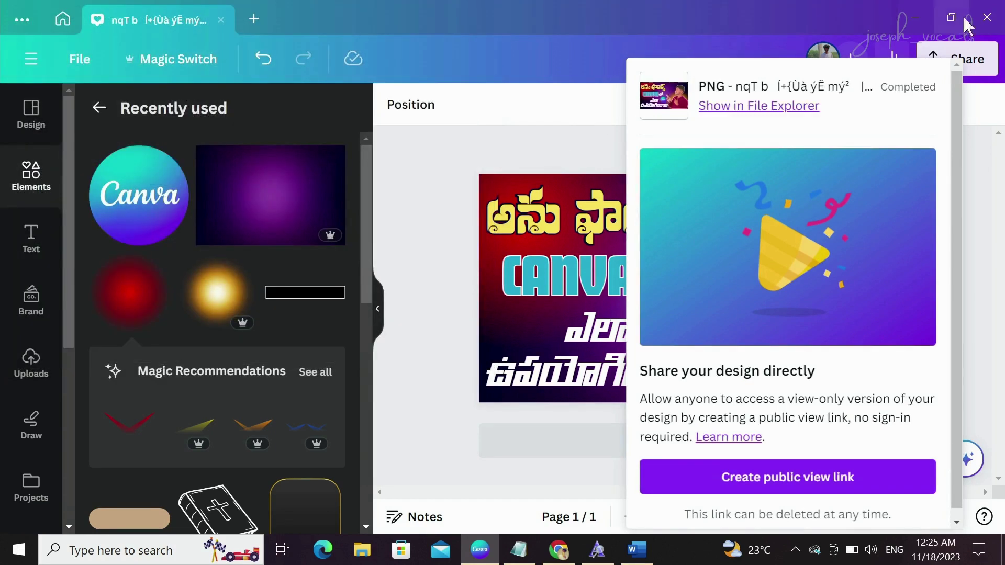
Open the exported BGM image from the Downloads folder to check how its Telugu text is rendered, and return to the desktop.
left_click(915, 17)
right_click(565, 85)
left_click(576, 127)
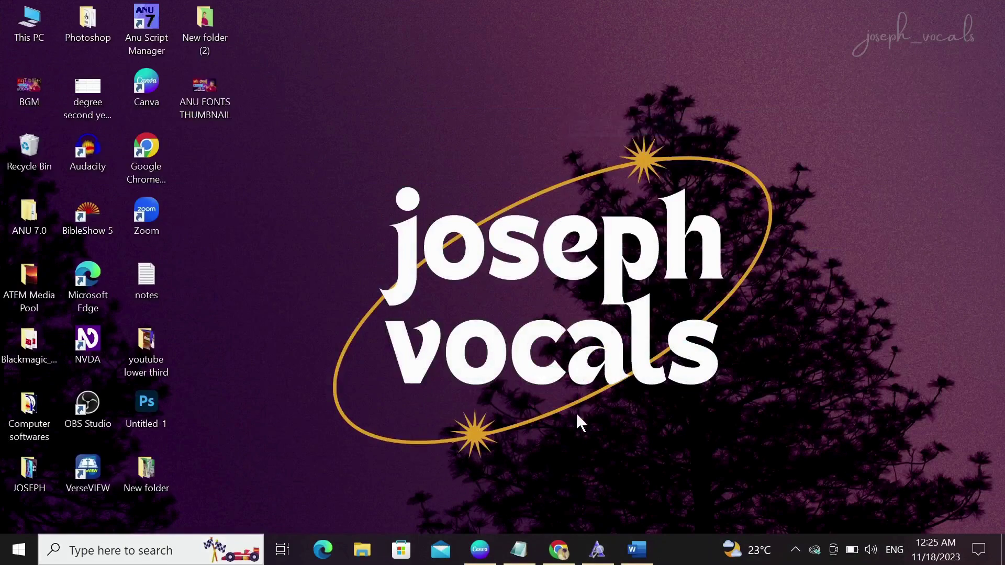
left_click(363, 550)
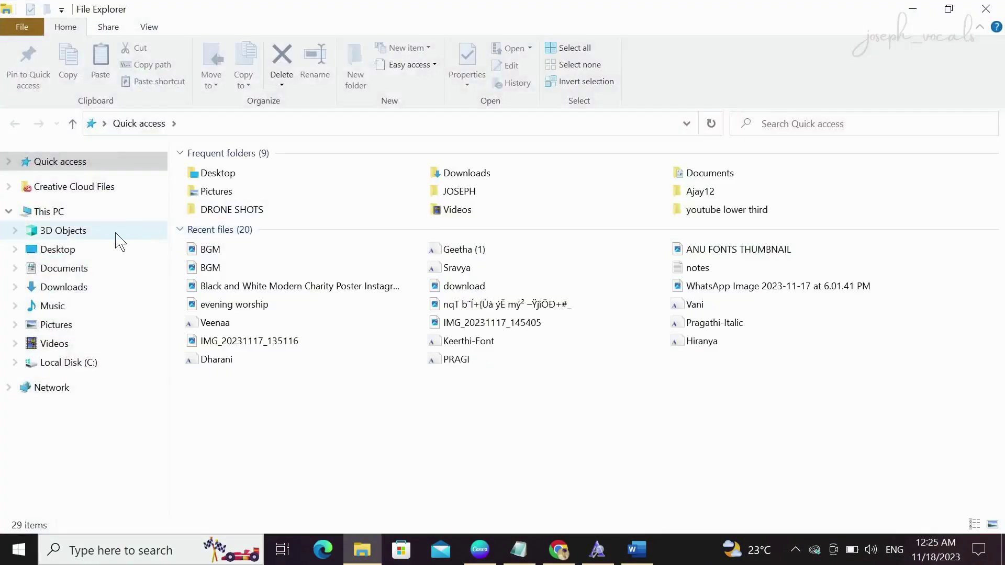
left_click(69, 287)
double_click(254, 247)
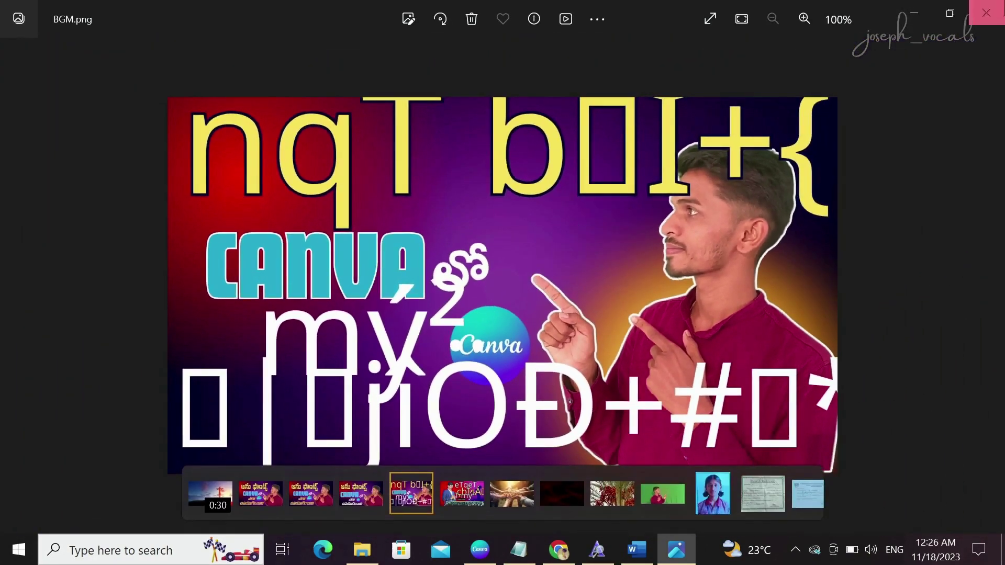
left_click(986, 13)
key("super+d")
right_click(683, 92)
left_click(722, 136)
right_click(558, 111)
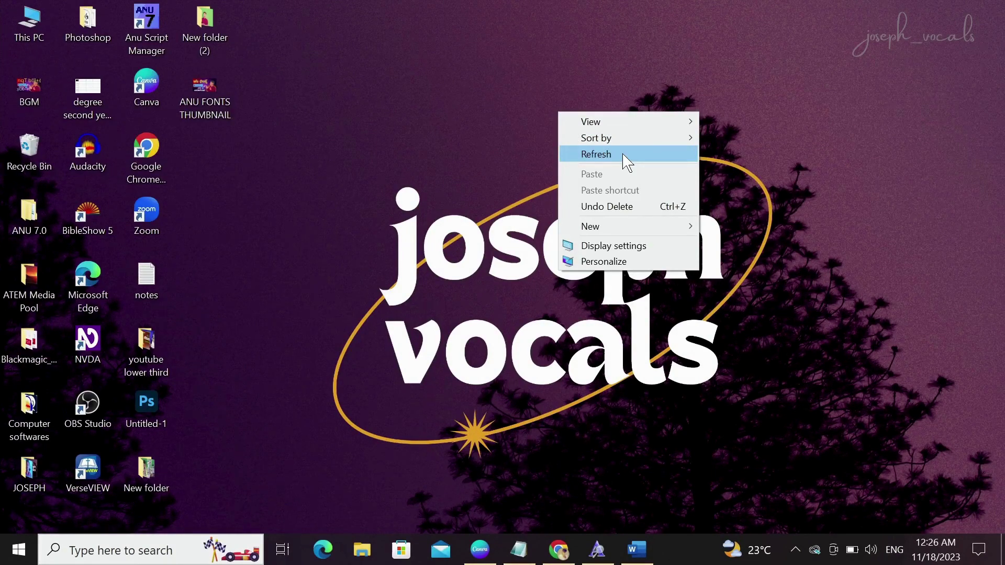
left_click(624, 155)
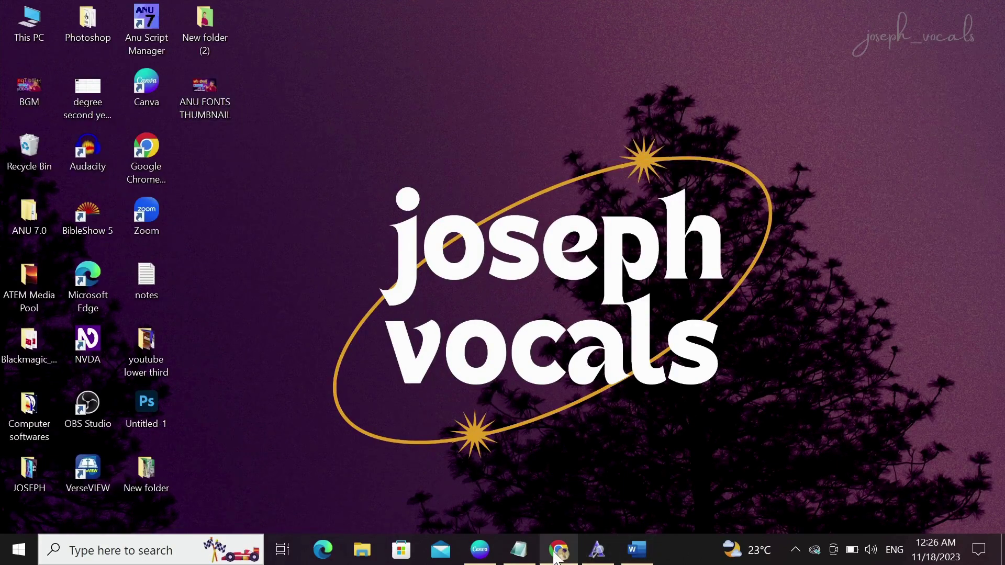
left_click(487, 554)
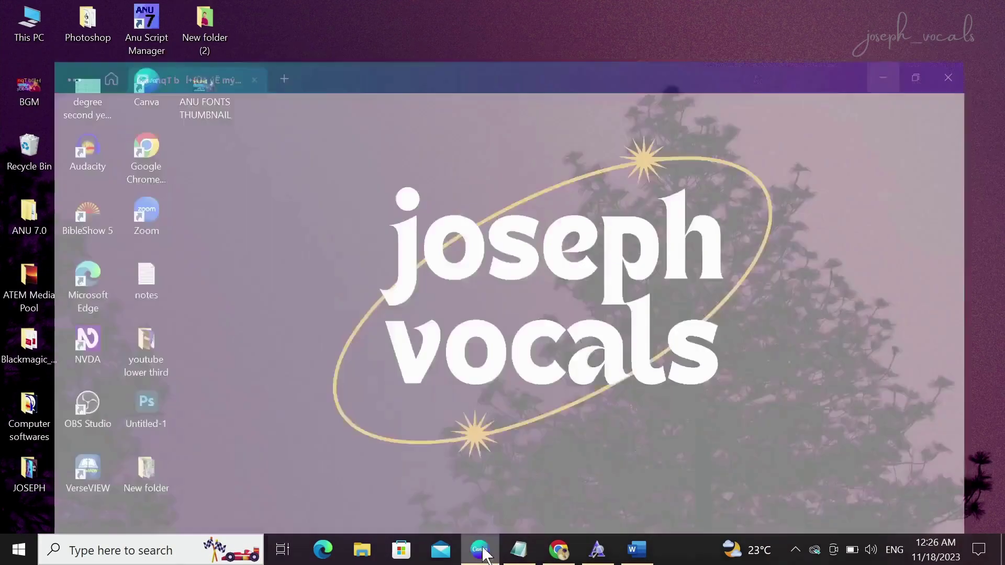
left_click(911, 20)
right_click(476, 131)
left_click(510, 174)
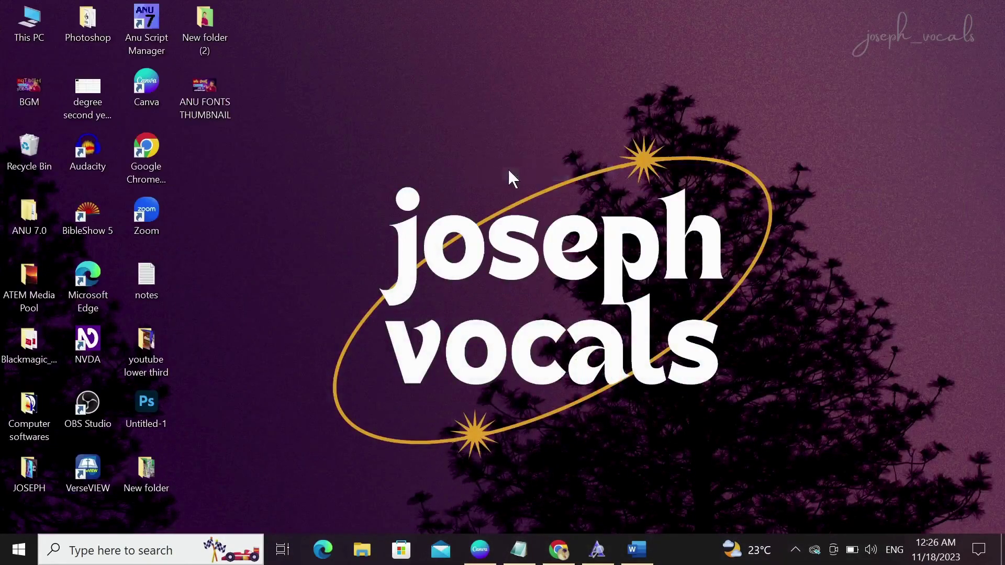
Open the ANU FONTS THUMBNAIL image from the desktop, inspect its text up close and close it.
right_click(206, 97)
left_click(255, 111)
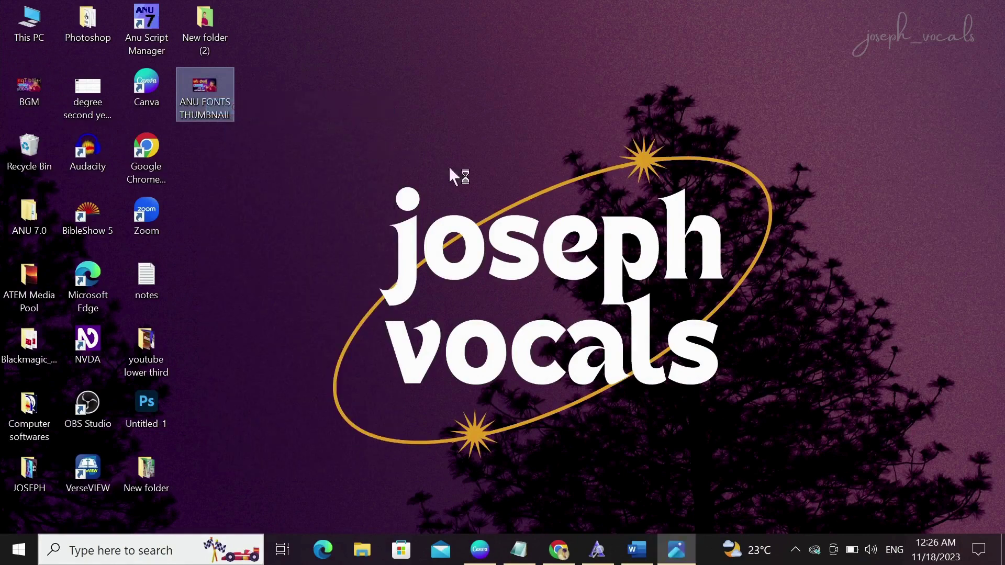
scroll(556, 237, "up", 1)
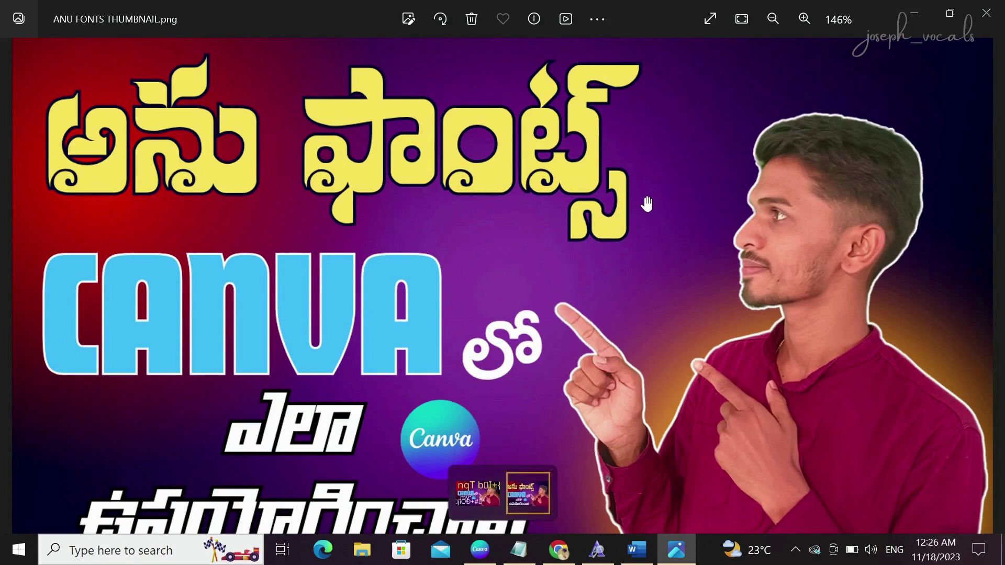
scroll(647, 204, "down", 2)
scroll(647, 203, "up", 3)
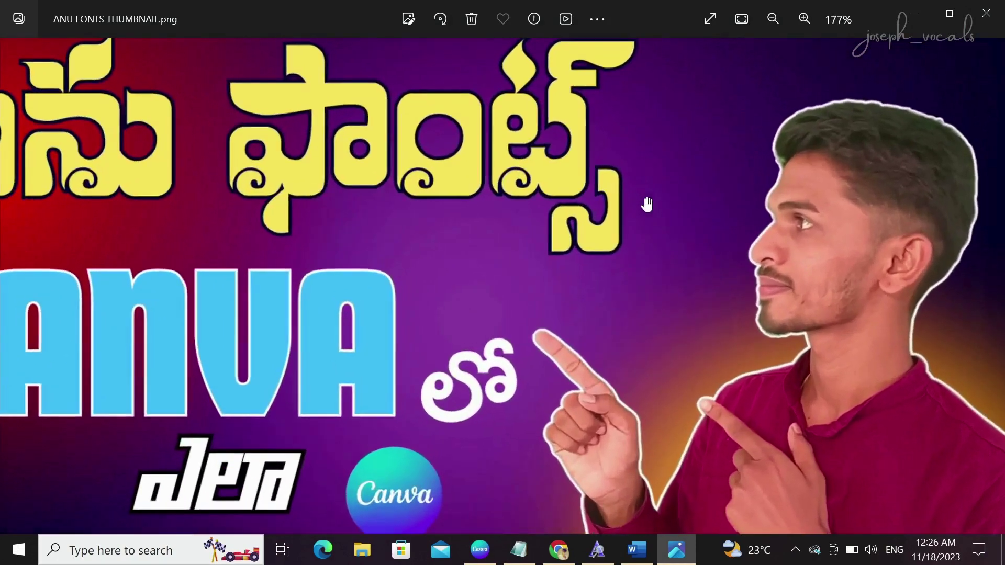
scroll(647, 205, "down", 1)
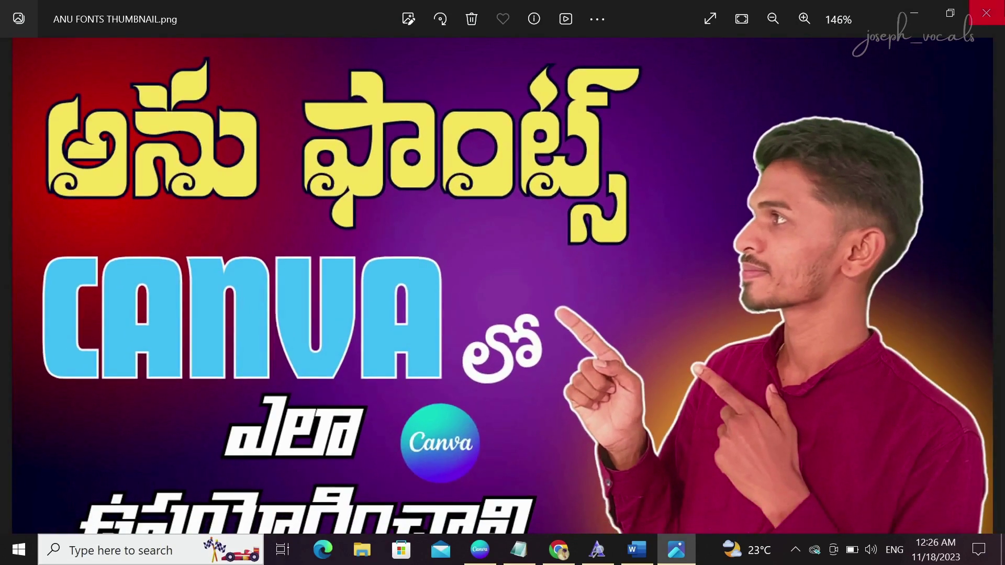
left_click(987, 13)
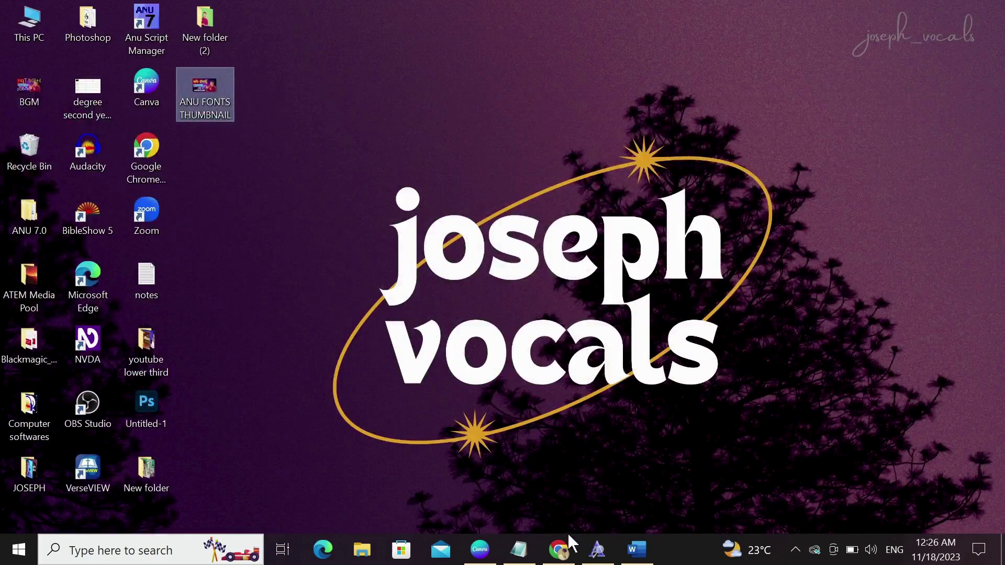
Dismiss Canva's download notice and review the design, the Unicode to Anu 7.0 converter page in Chrome and the Word document.
left_click(488, 537)
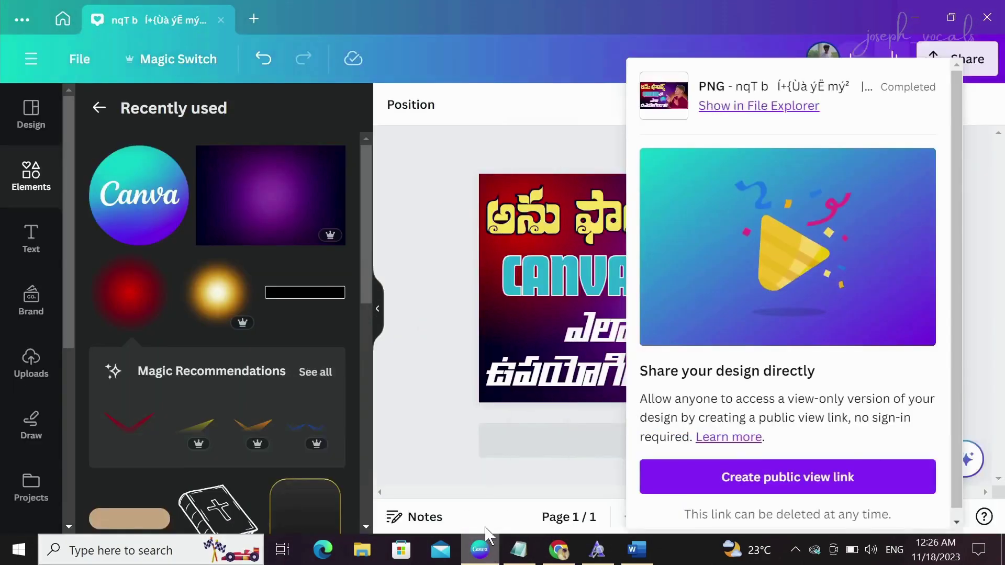
left_click(576, 155)
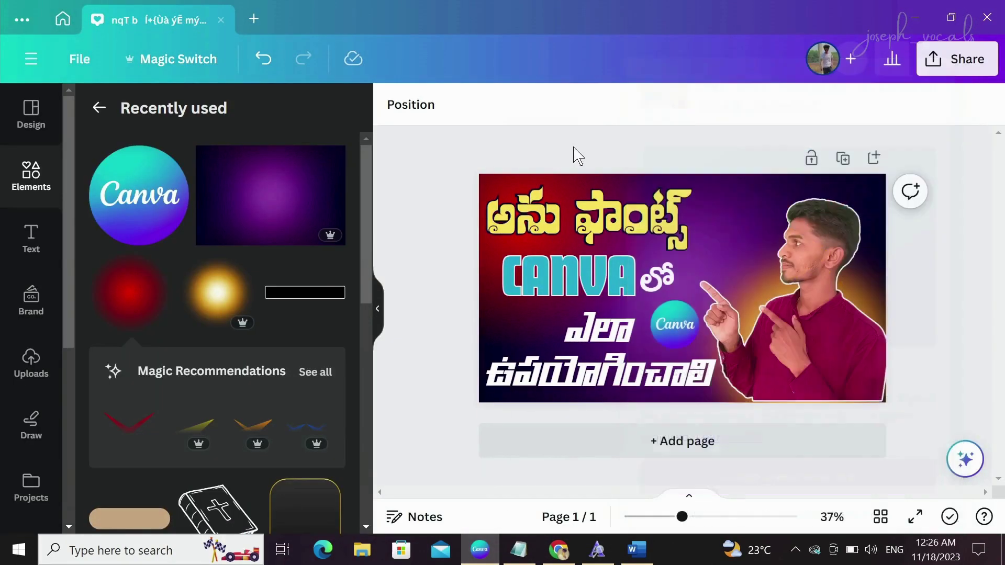
left_click(907, 18)
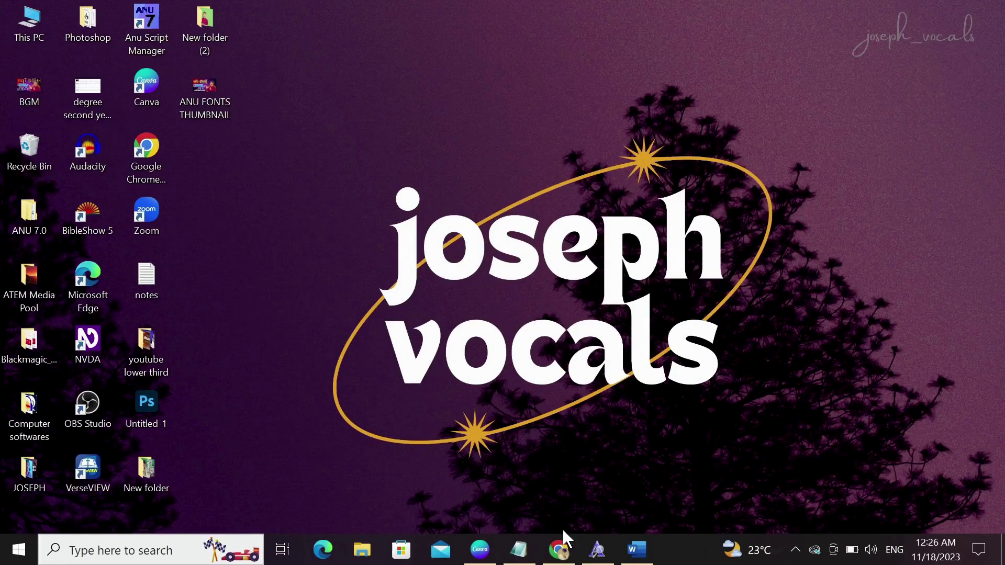
left_click(559, 548)
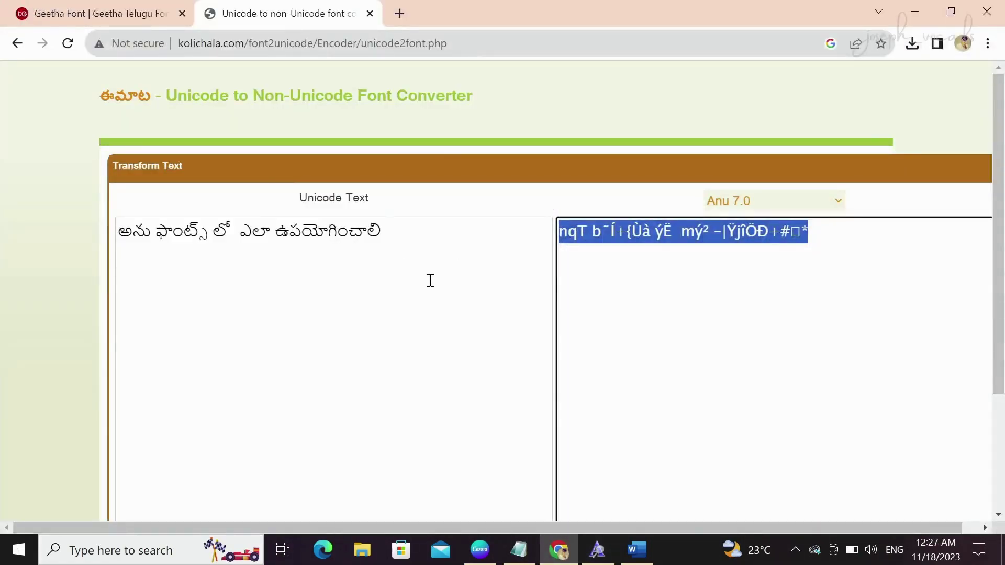
left_click(637, 549)
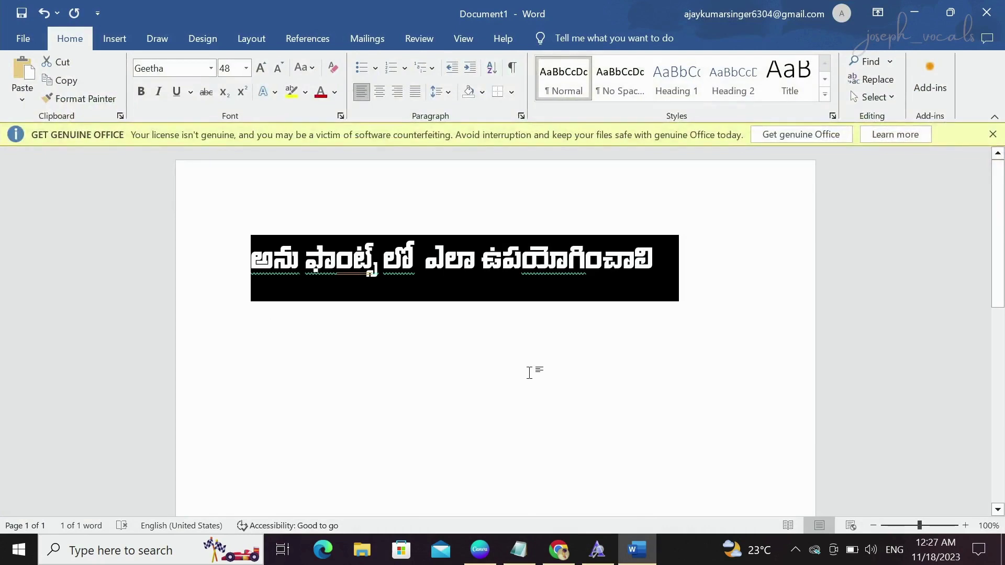
Switch back to Canva and look through its text styles and font combinations.
left_click(480, 549)
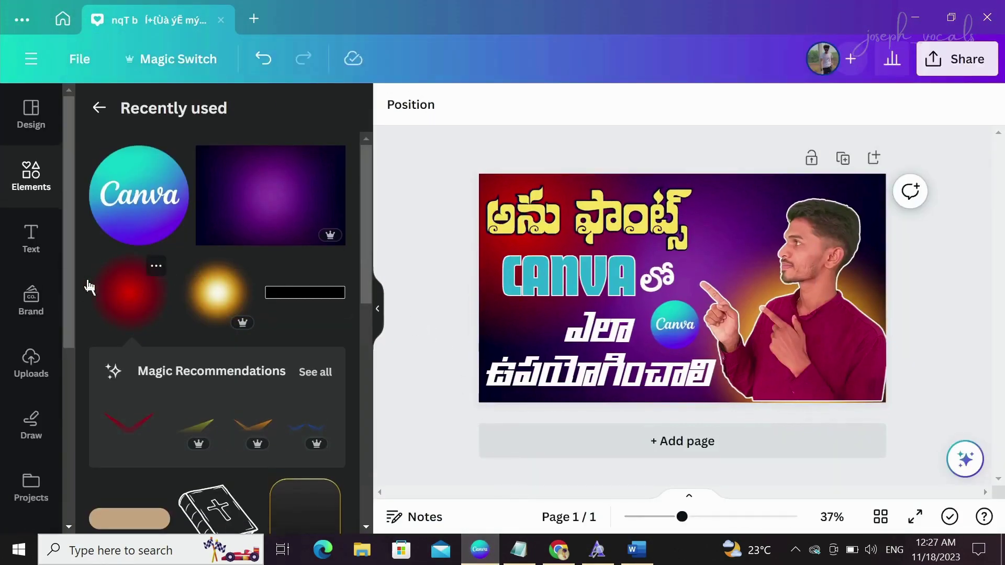
left_click(99, 107)
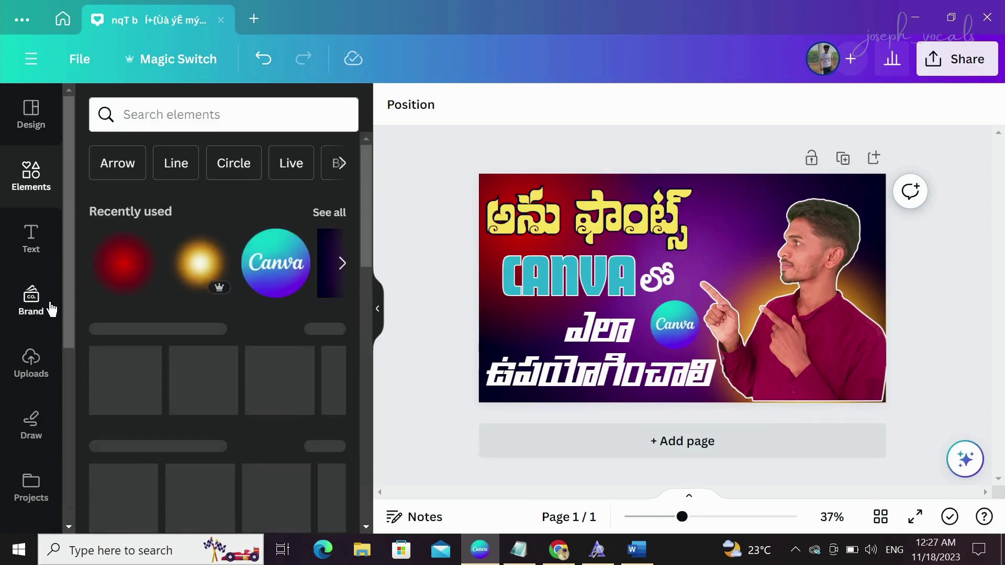
left_click(29, 244)
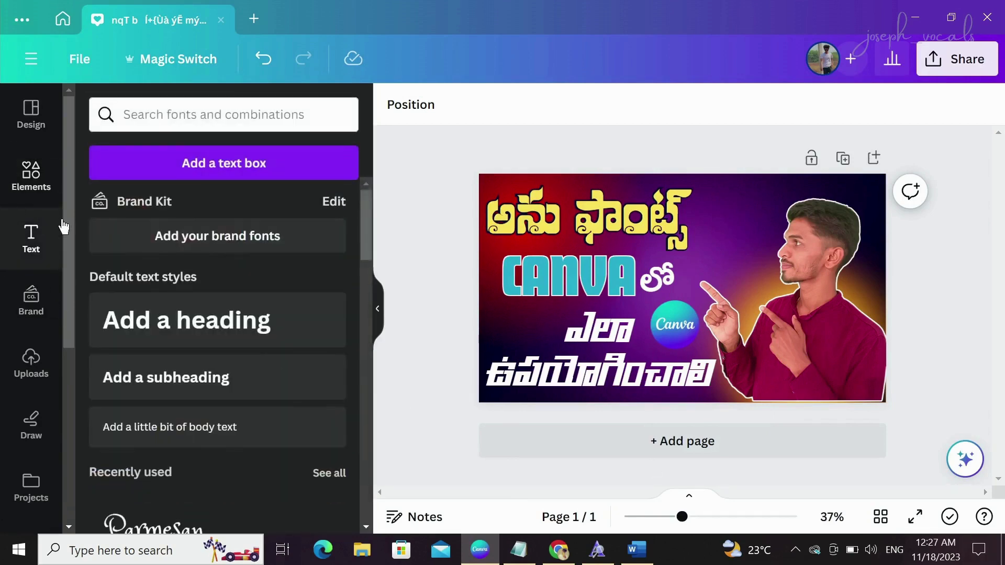
scroll(234, 325, "down", 4)
scroll(237, 328, "up", 4)
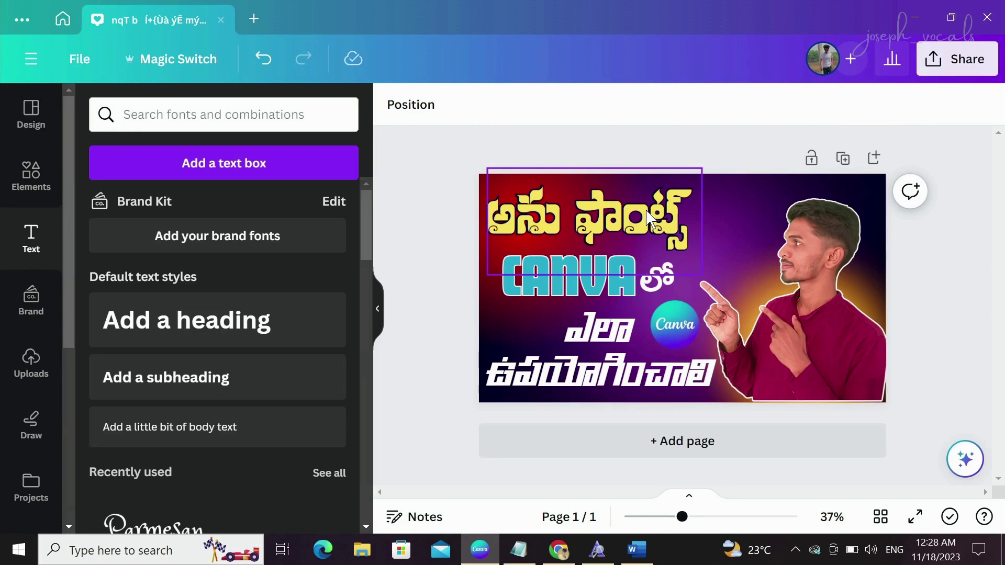
Minimize the Canva, Word and Chrome windows and refresh the desktop.
left_click(916, 18)
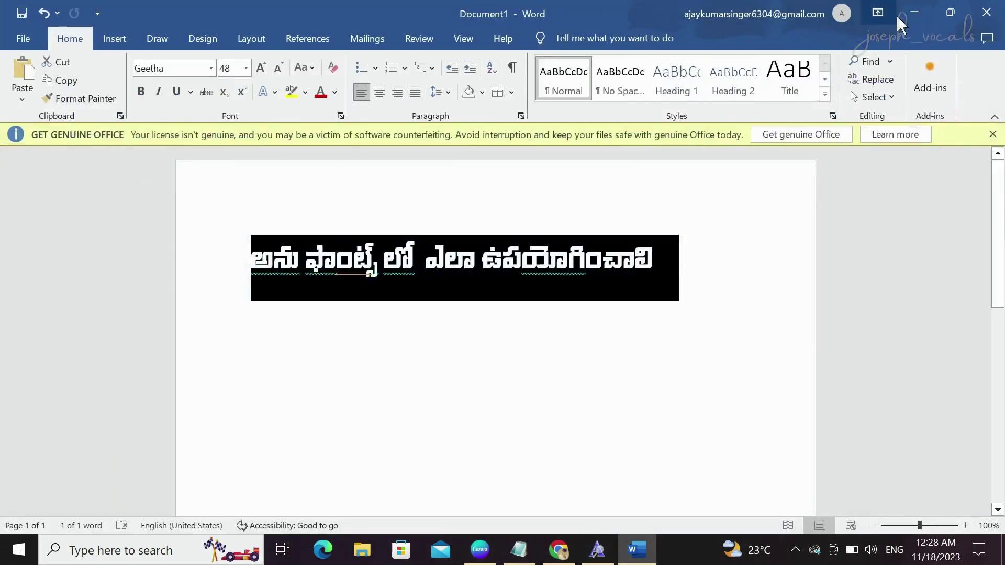
left_click(915, 12)
left_click(930, 10)
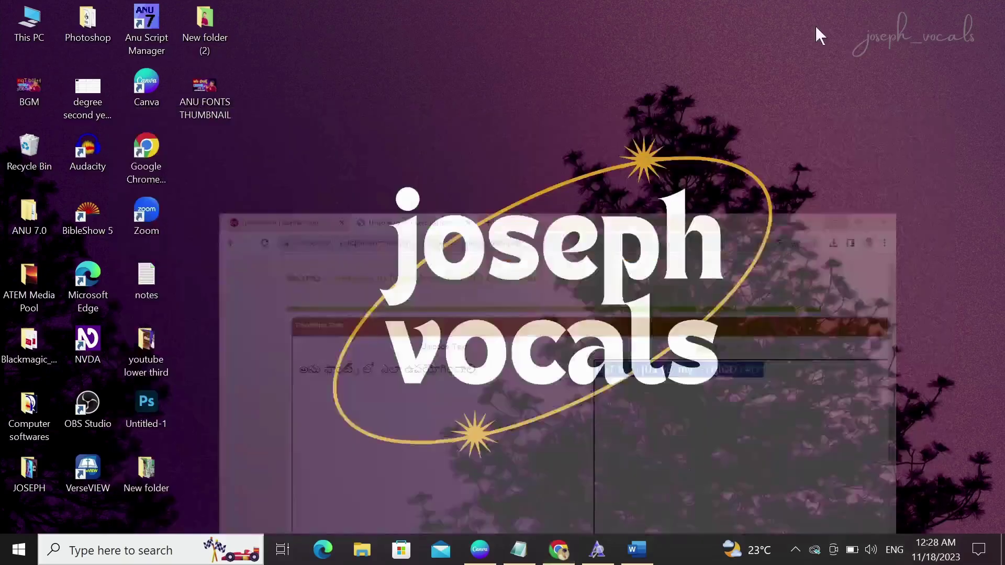
right_click(623, 85)
left_click(675, 132)
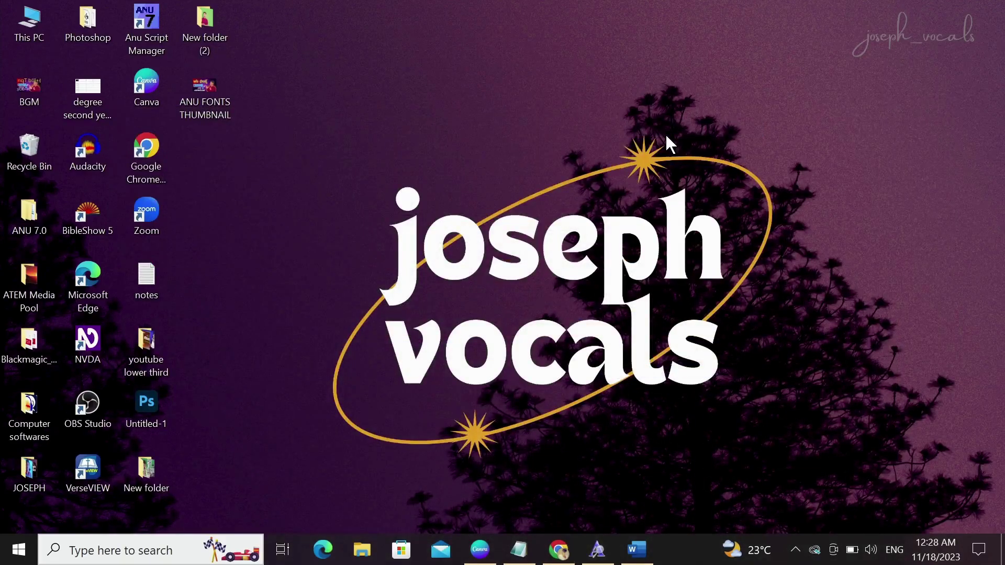